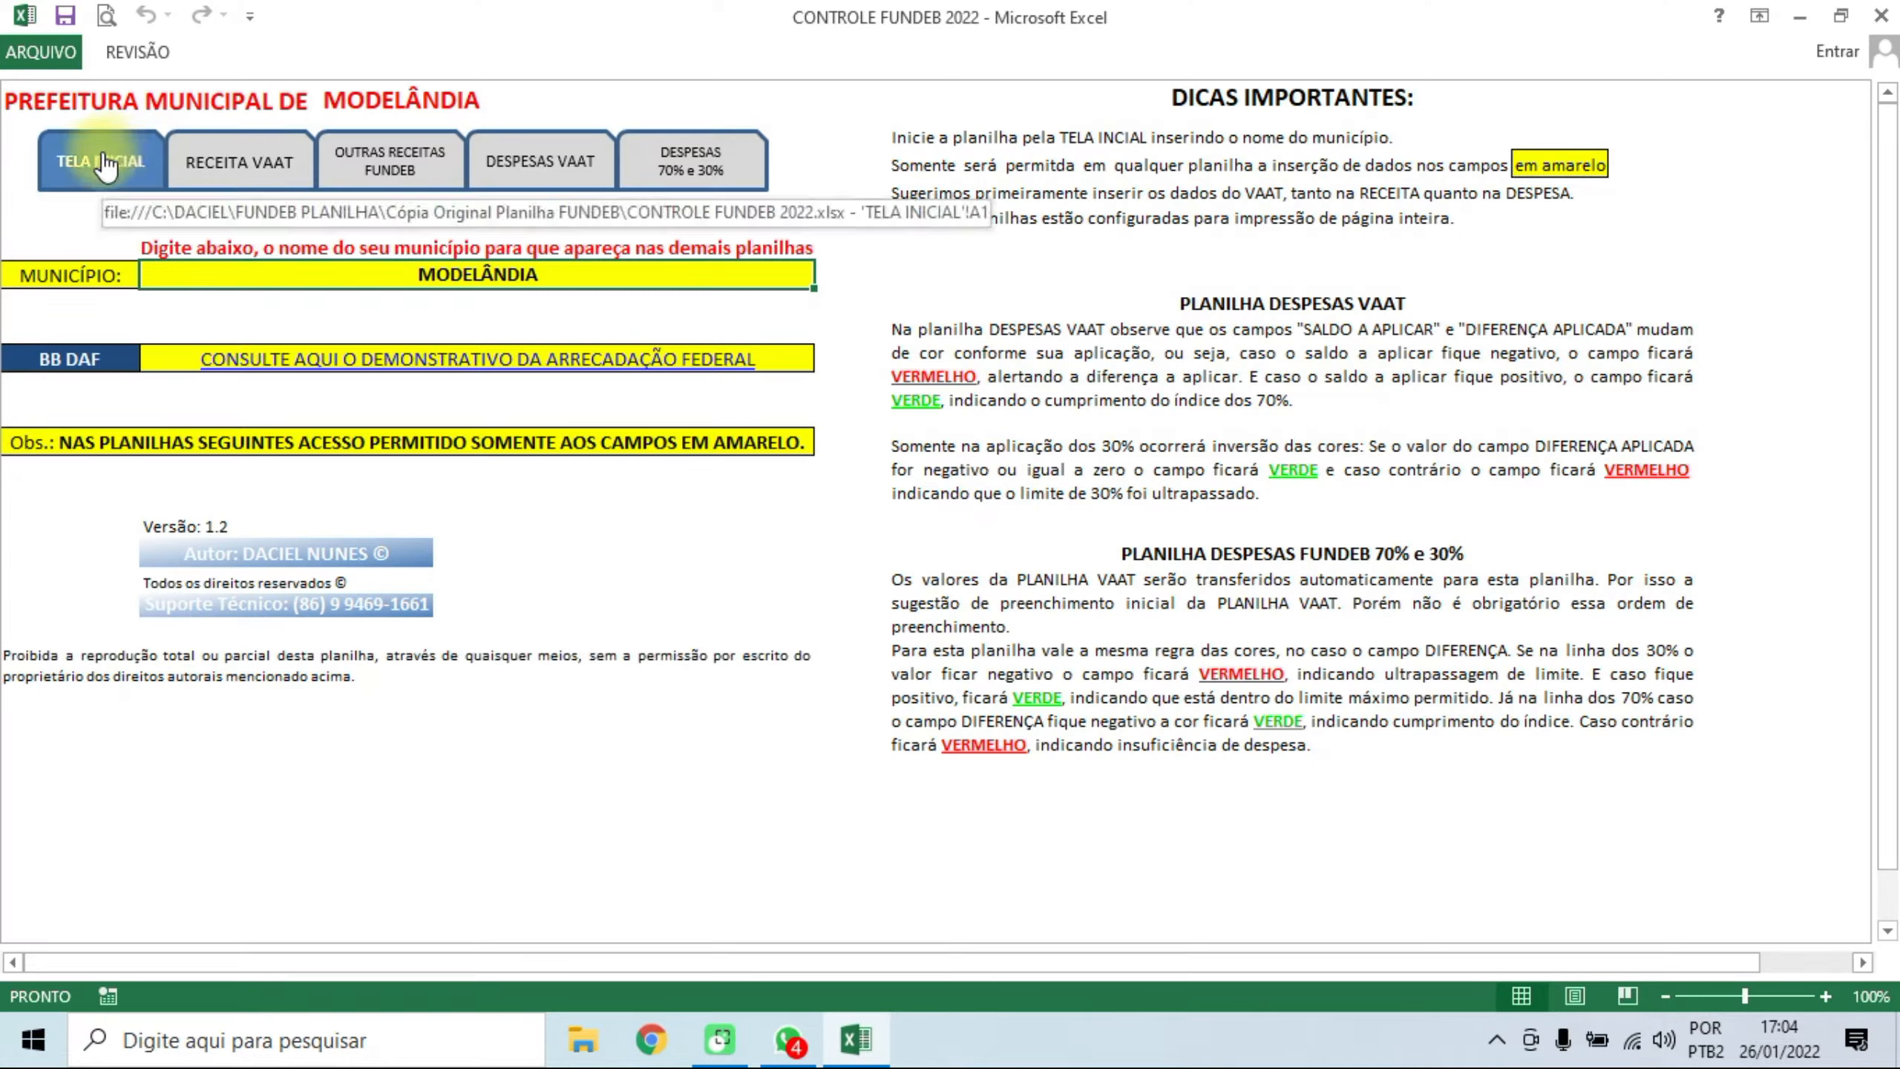
- Review the RECEITA VAAT, OUTRAS RECEITAS FUNDEB, DESPESAS VAAT and DESPESAS 70% E 30% sheets, returning to TELA INICIAL
click(226, 163)
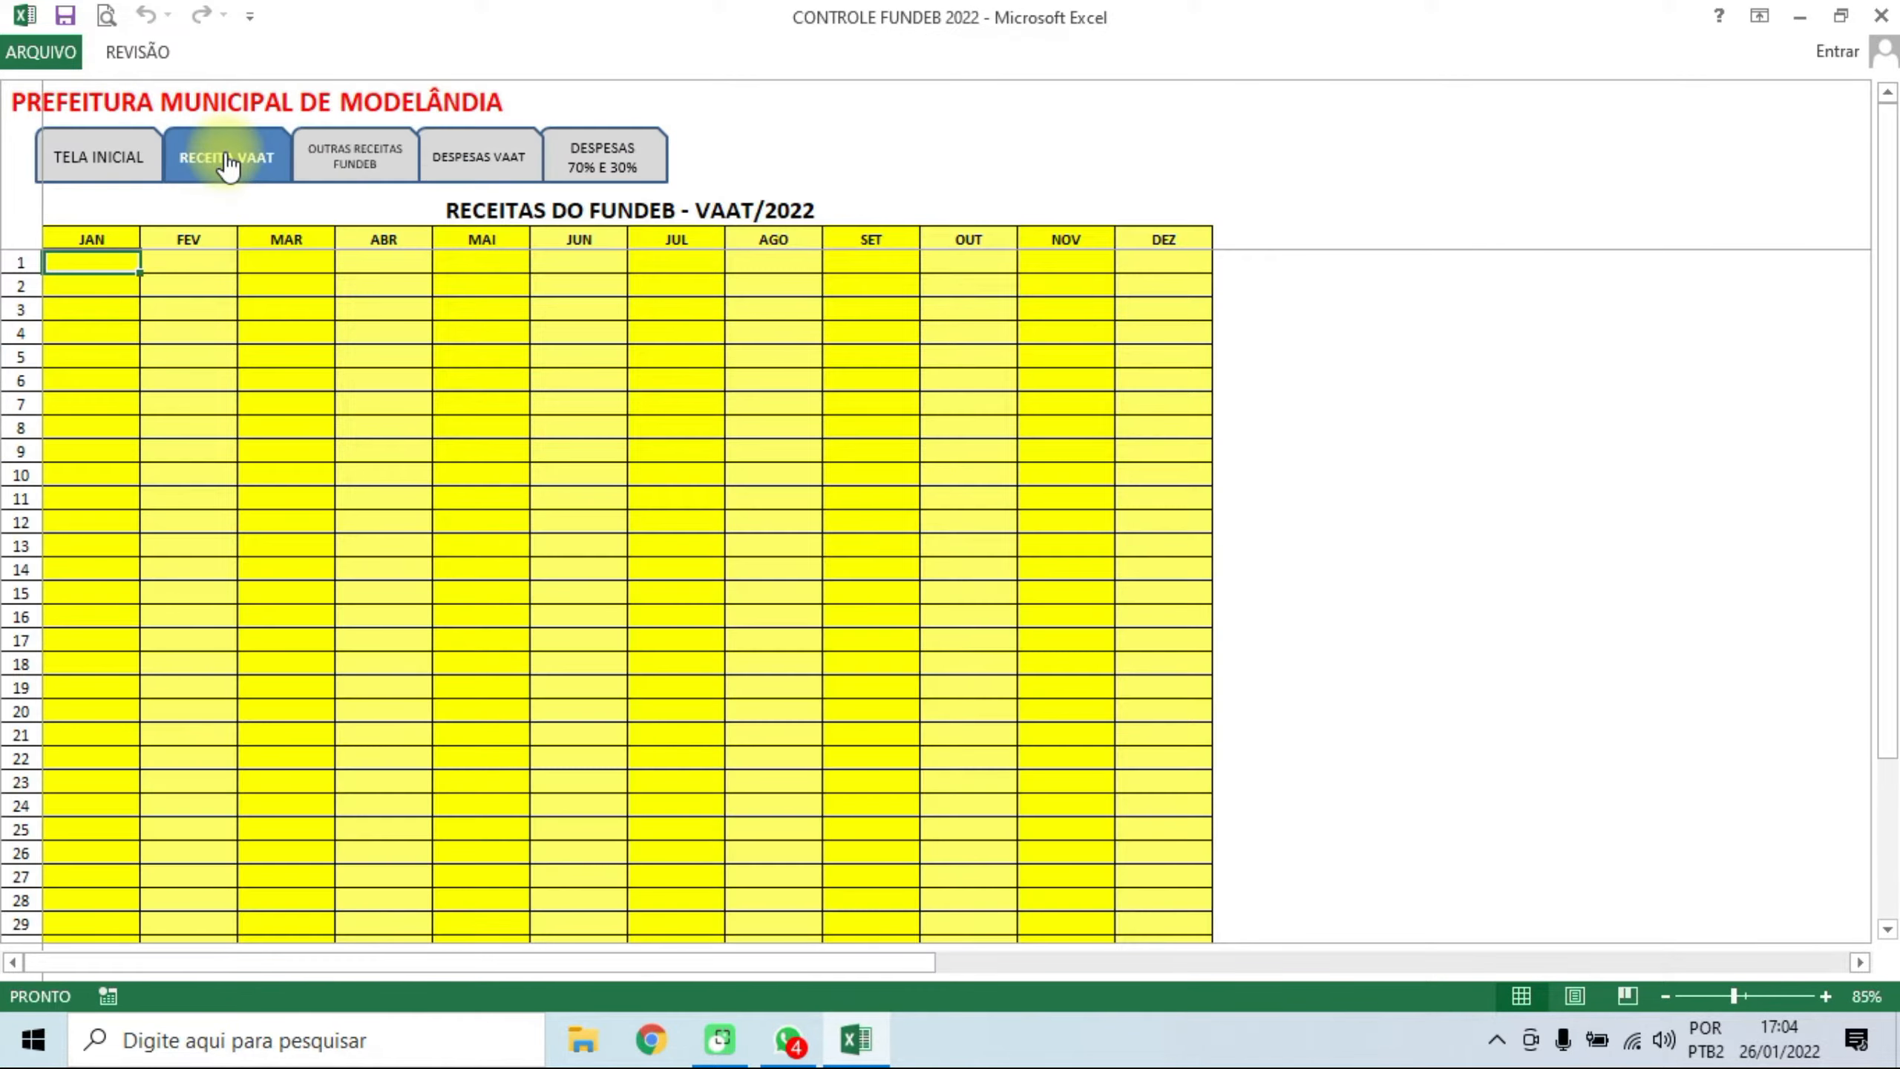
click(365, 155)
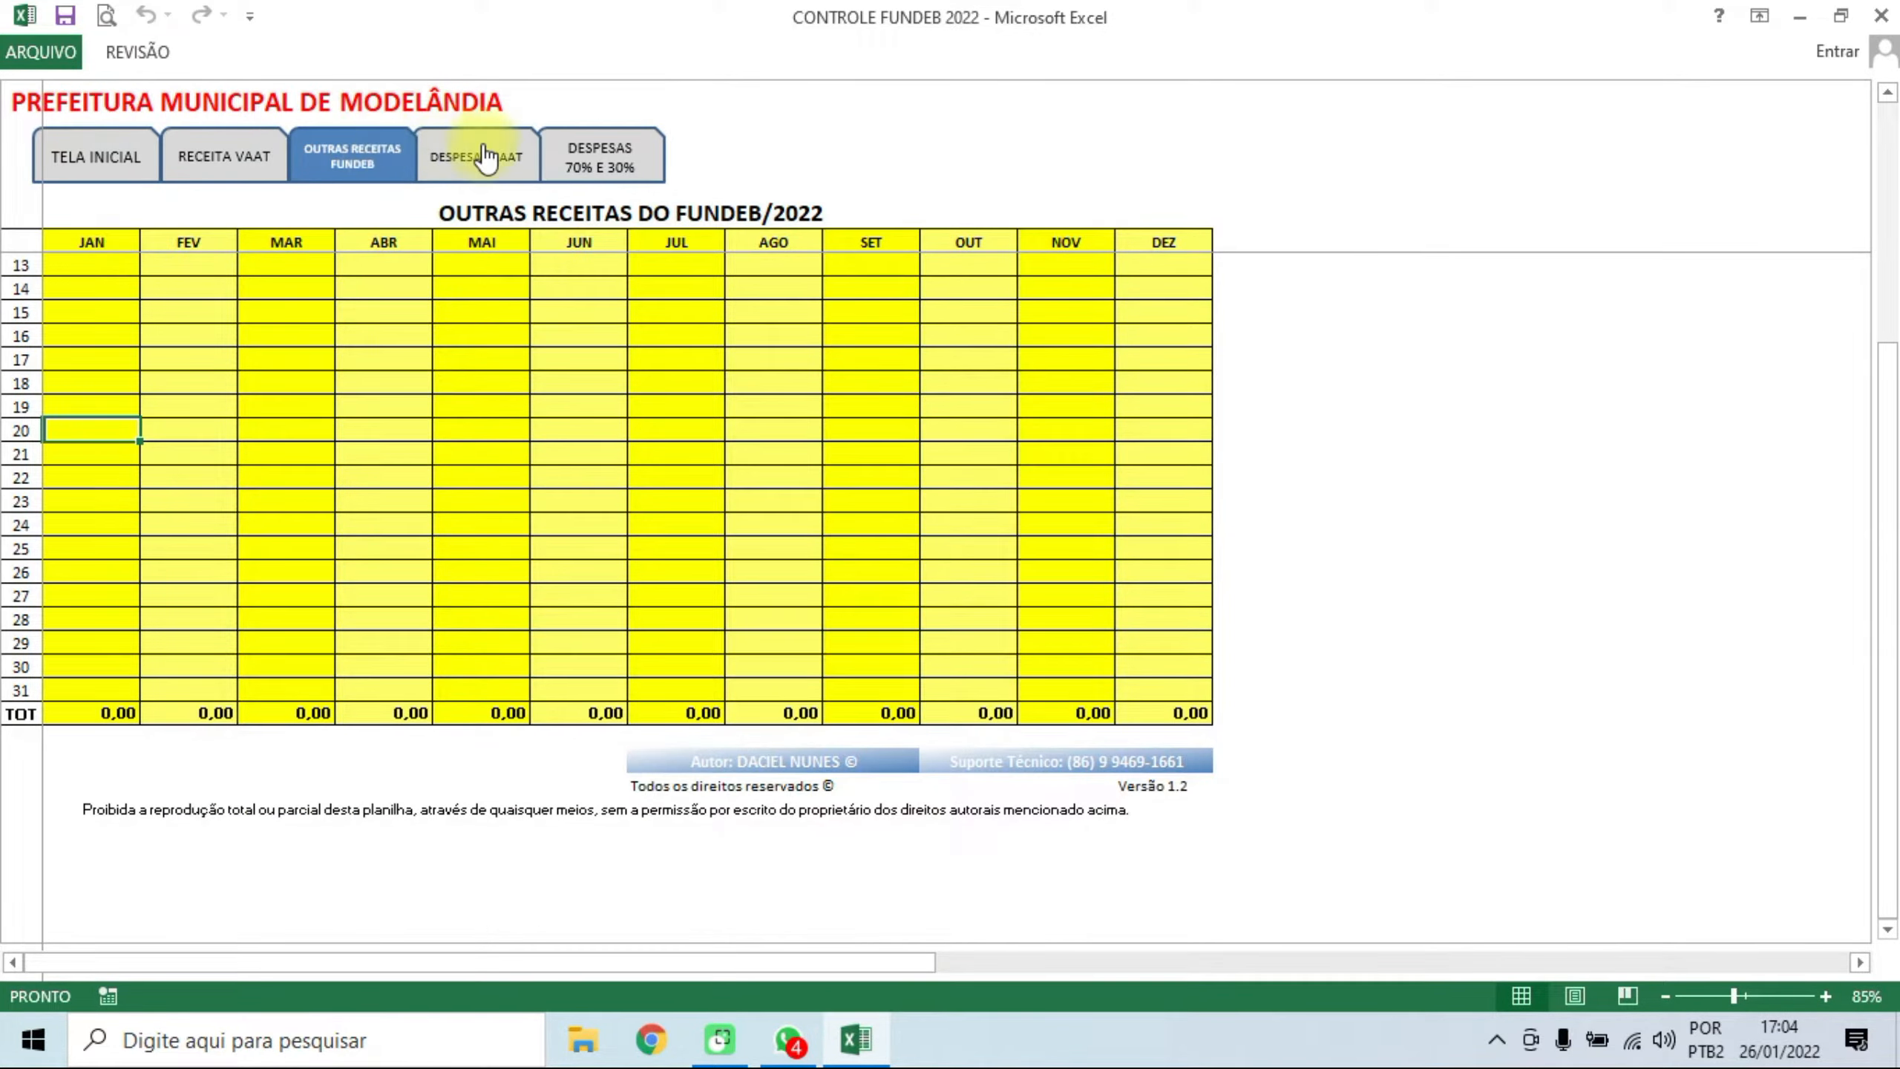
click(495, 144)
click(623, 150)
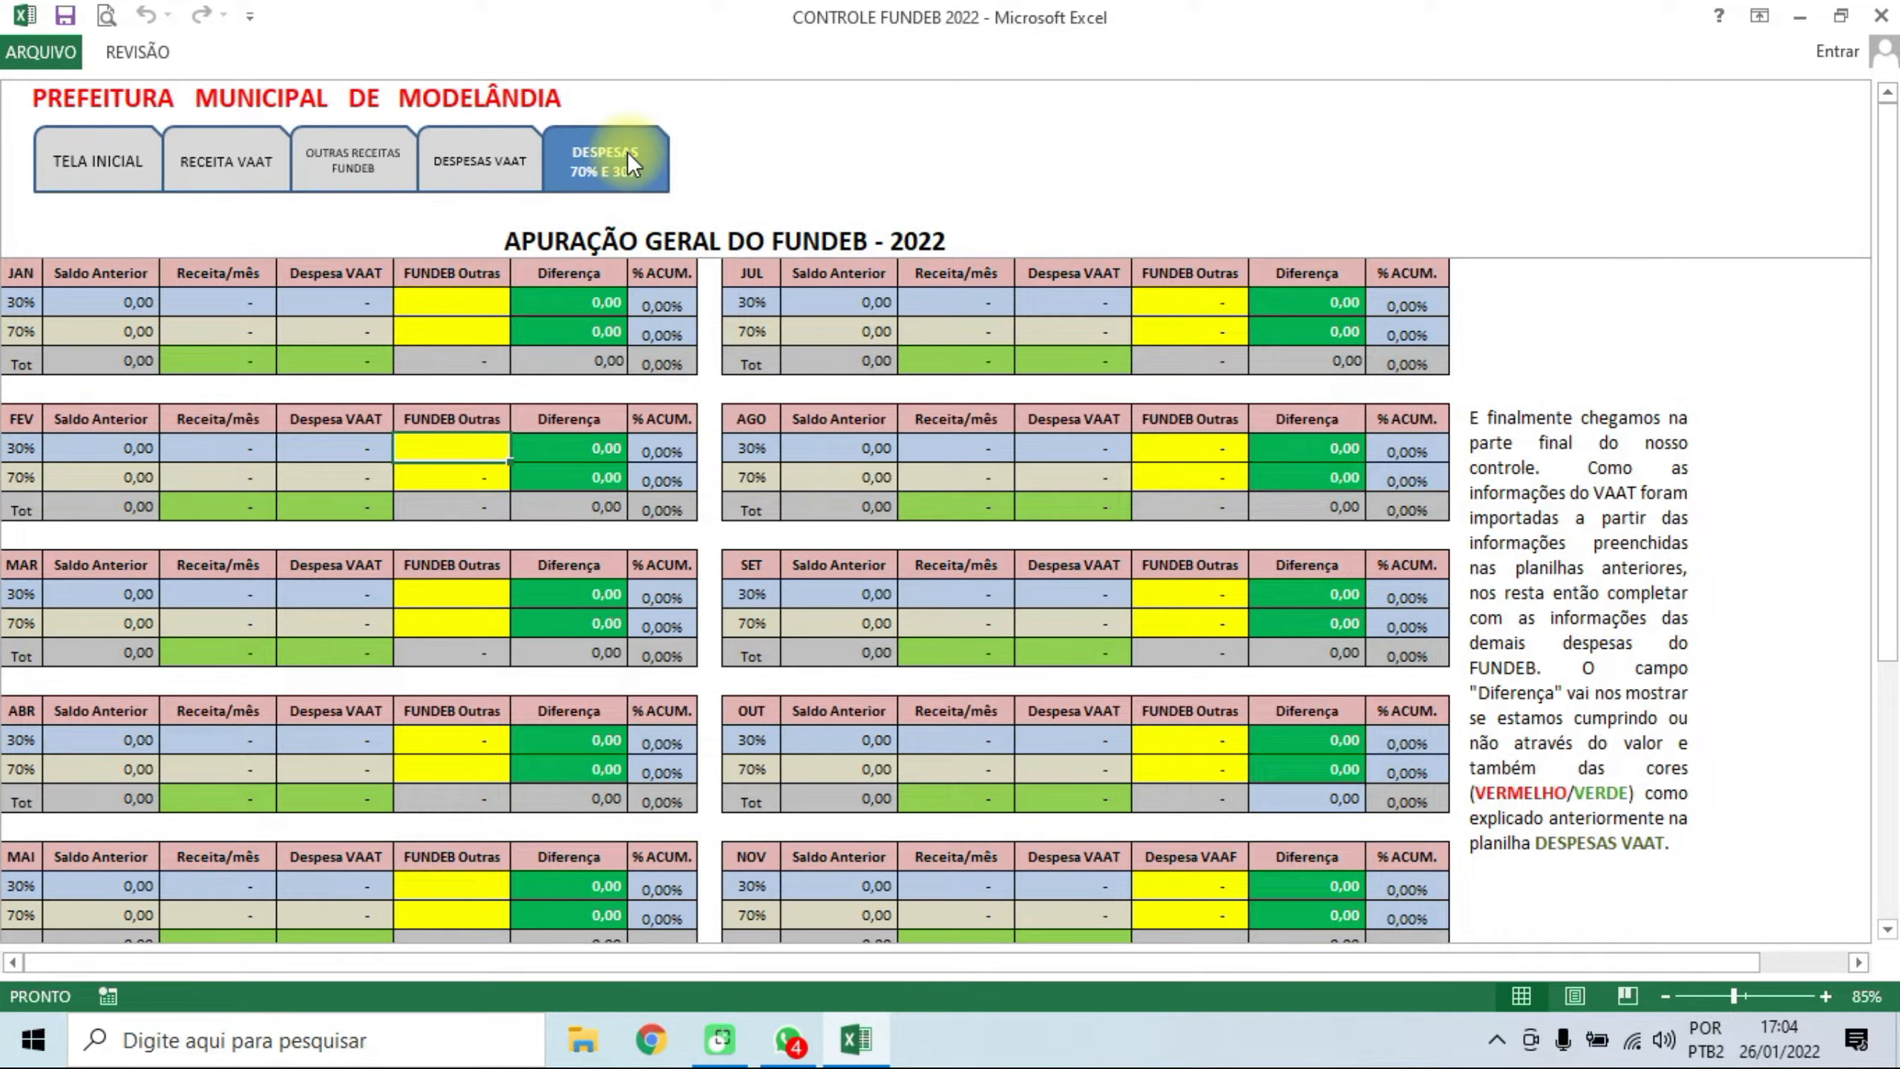
click(101, 164)
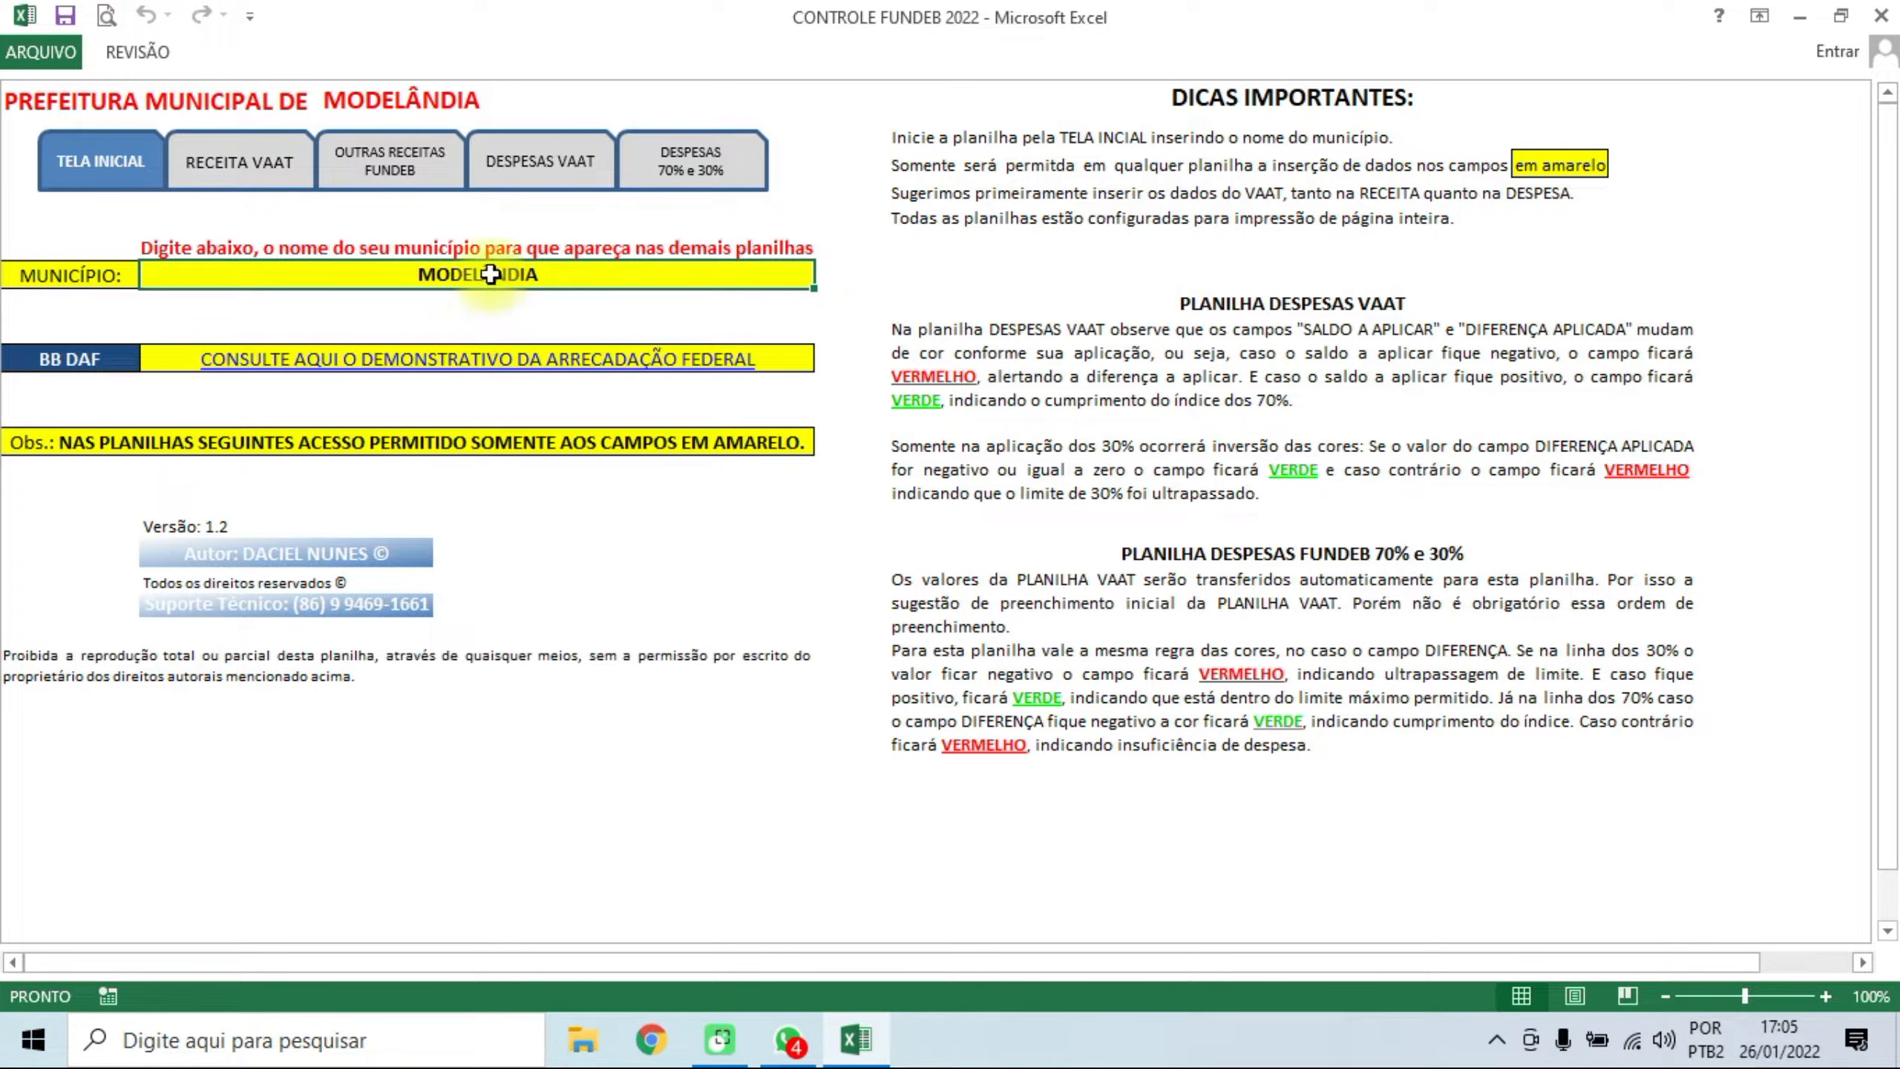
click(242, 161)
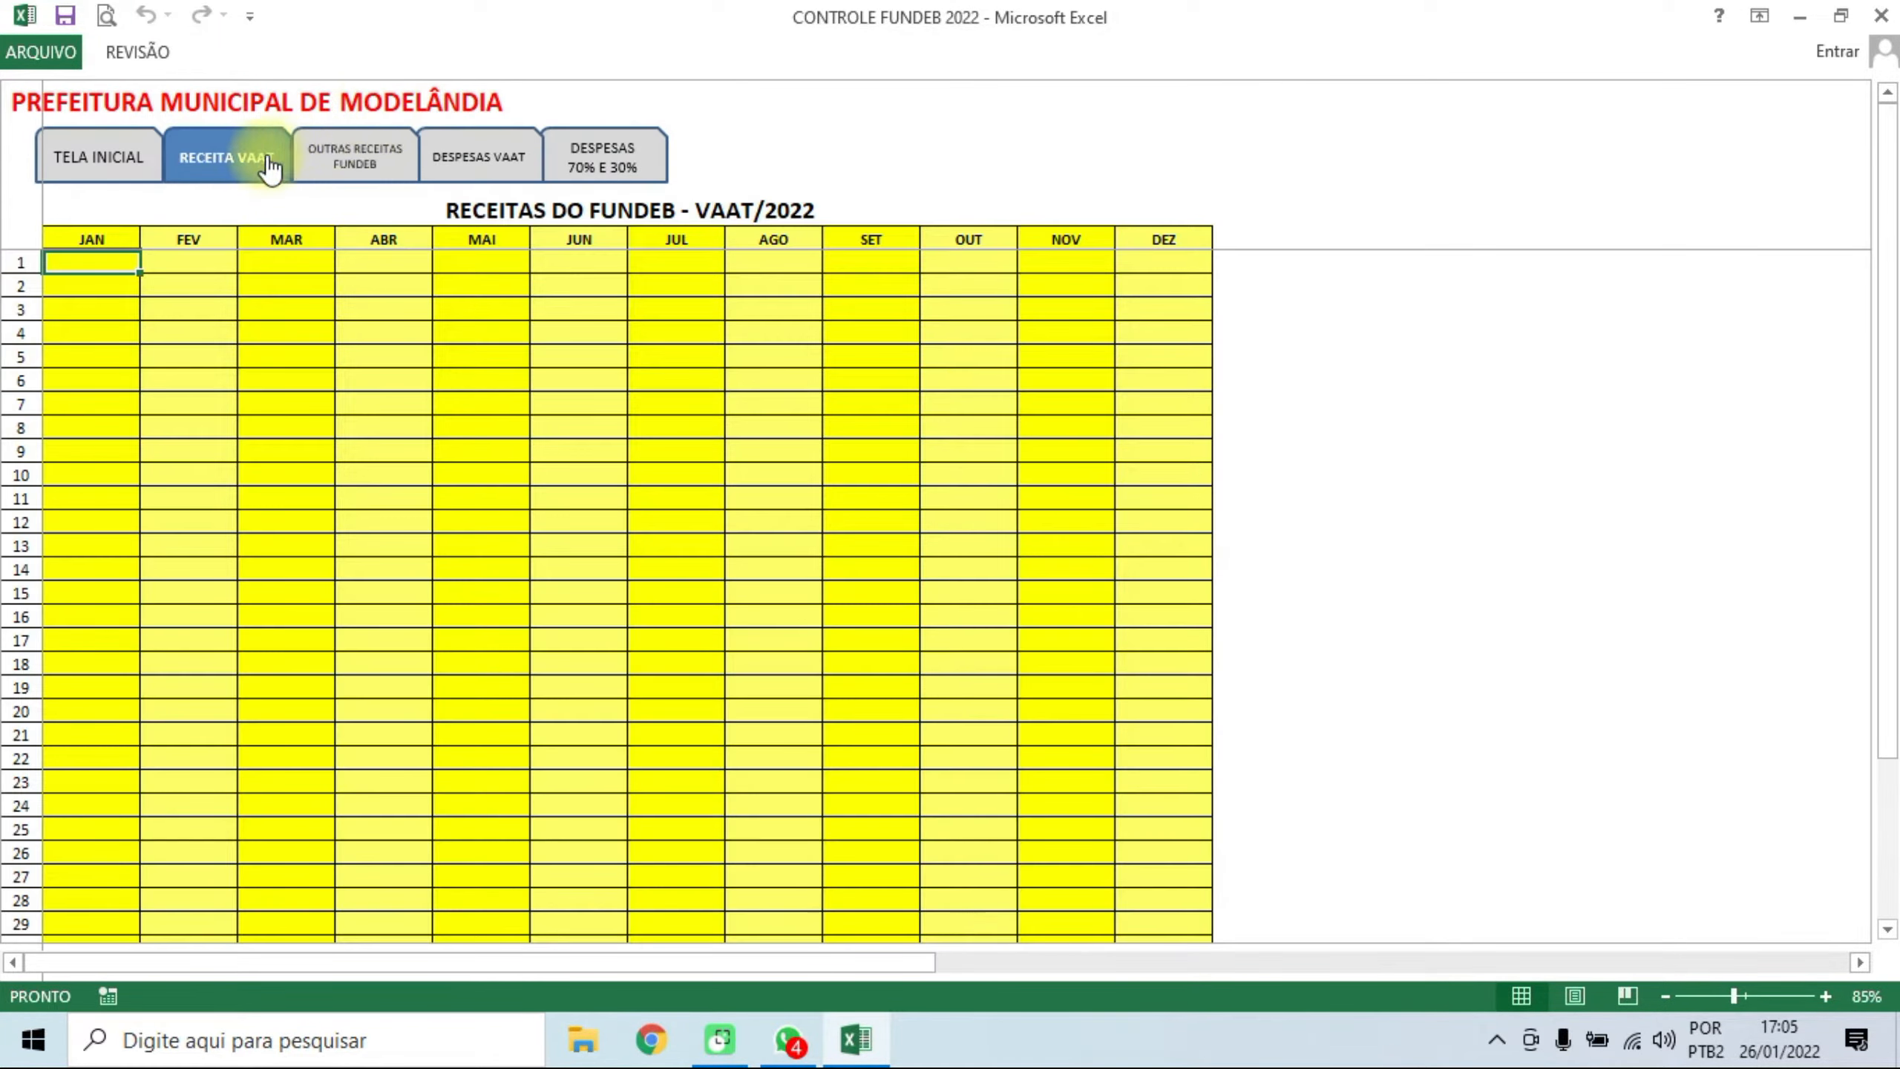
click(355, 157)
click(475, 157)
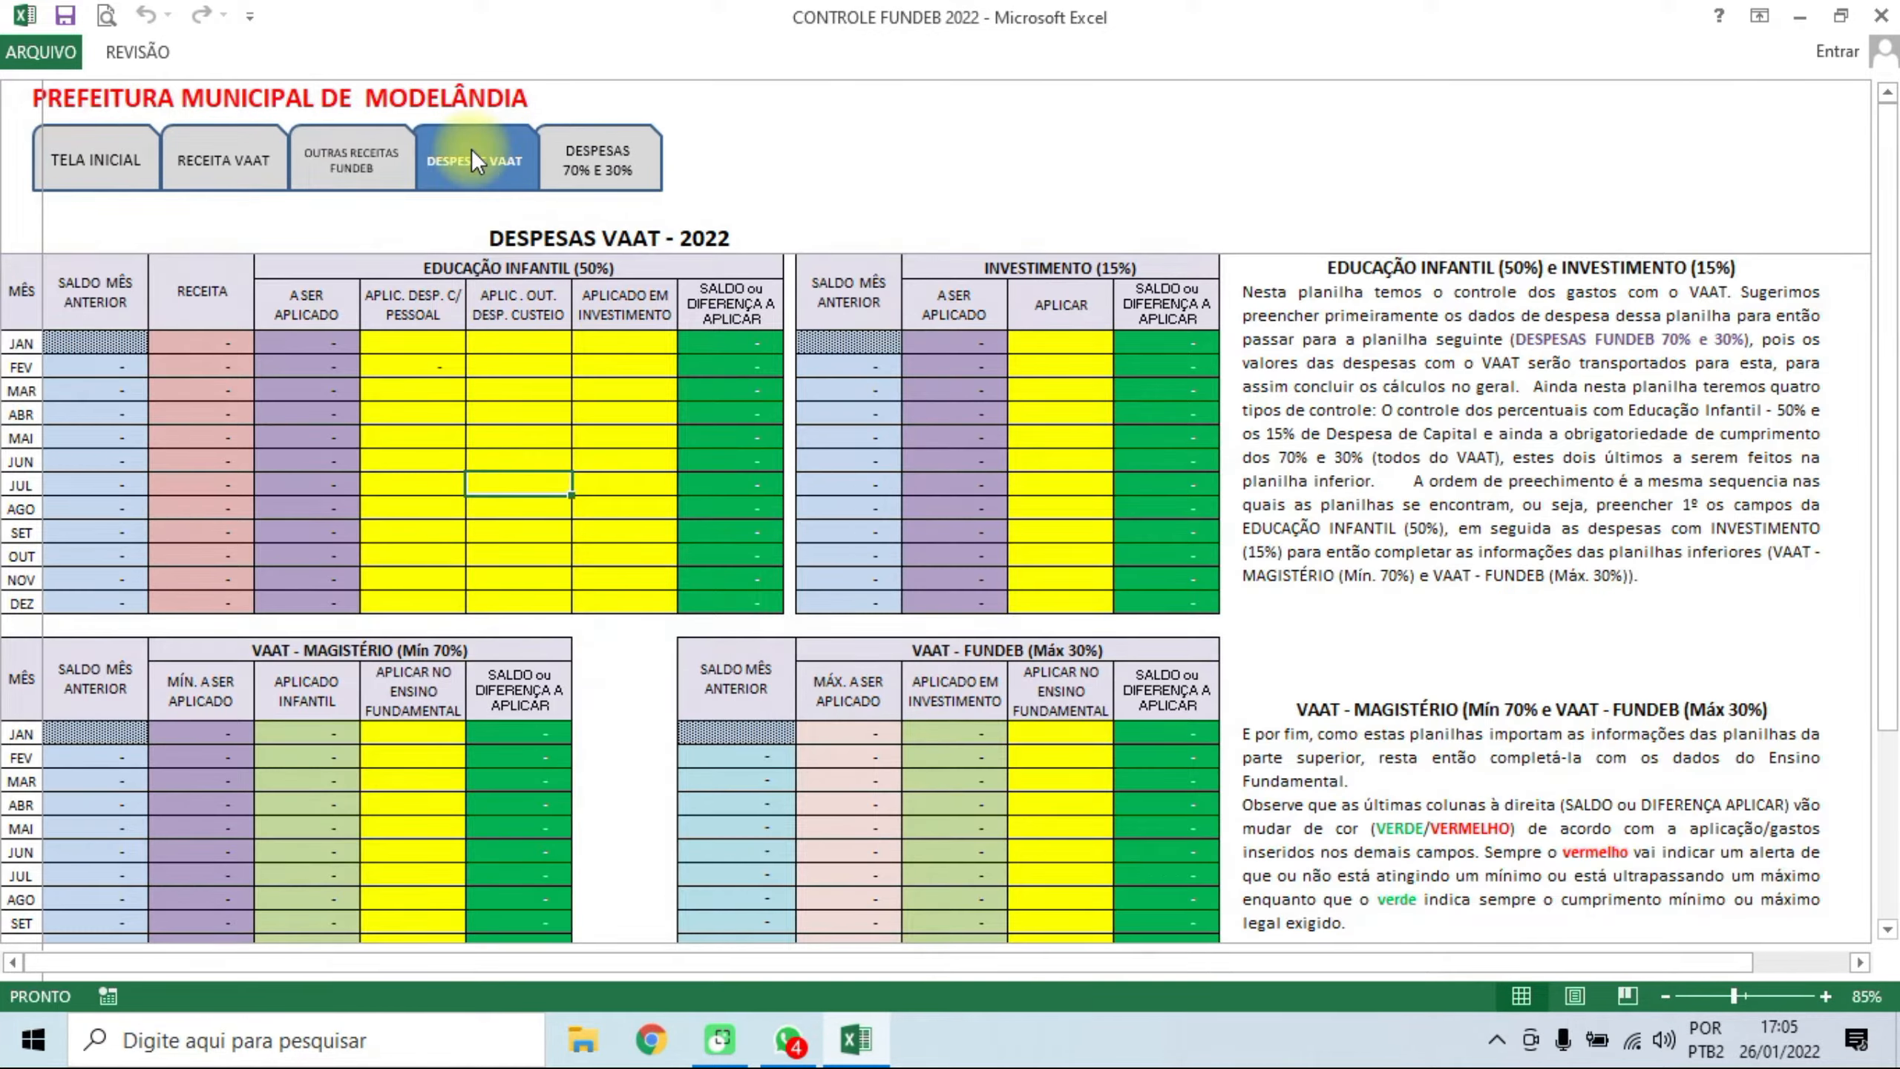
click(583, 161)
click(109, 160)
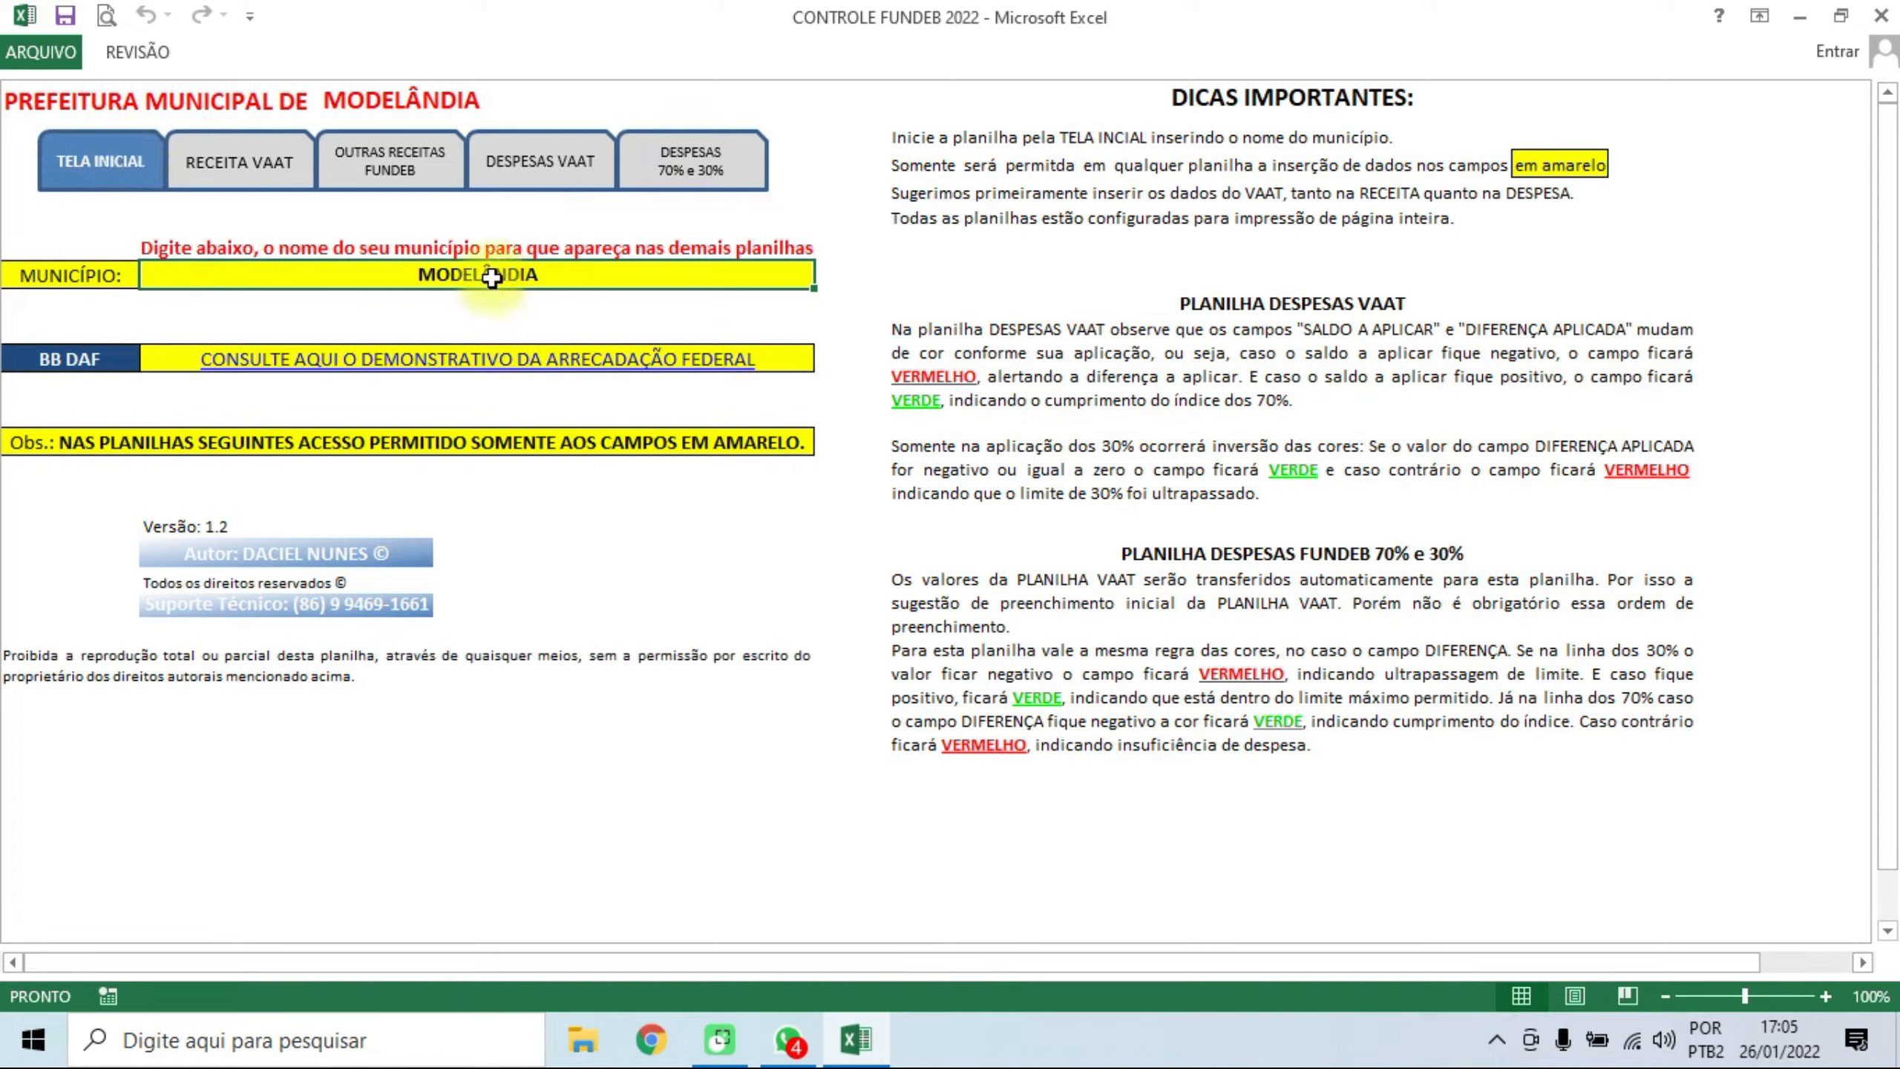
- Replace the municipality name on TELA INICIAL with PEDRO DO ROSÁRIO
double_click(524, 275)
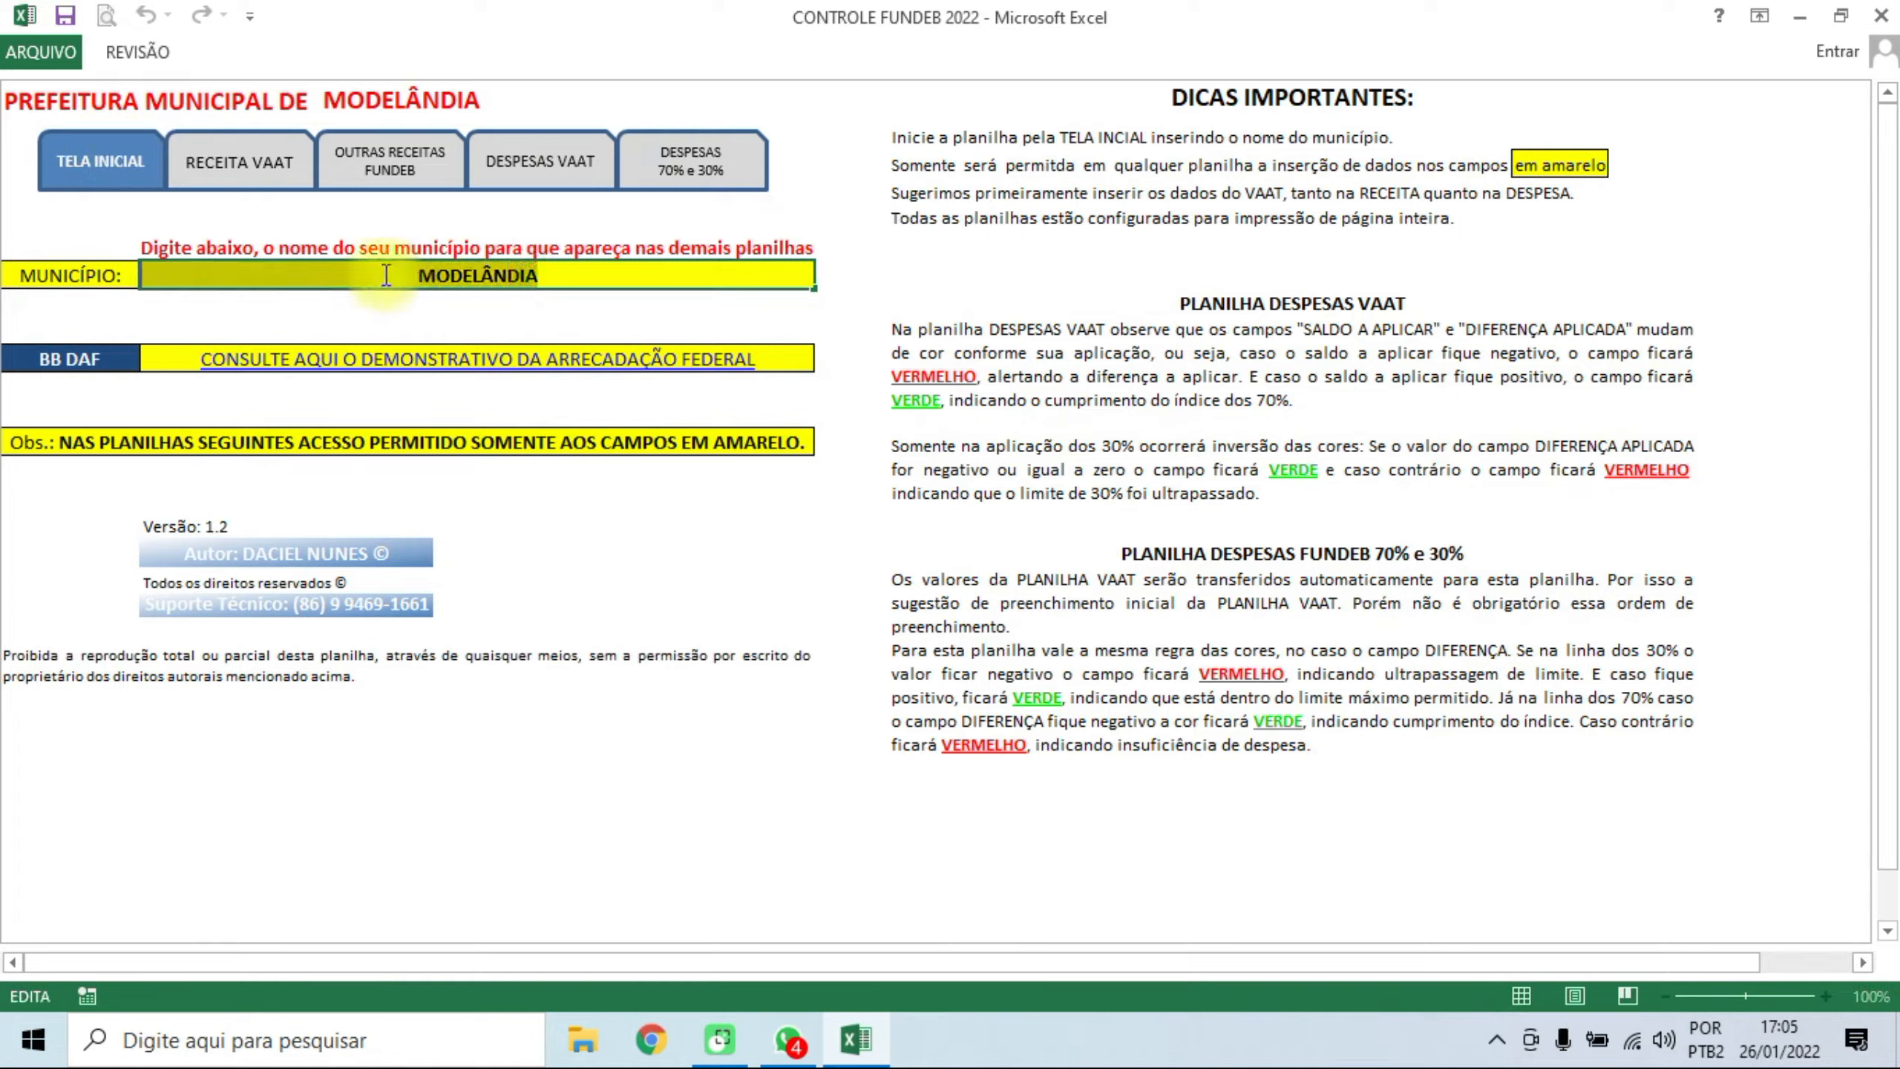
text(PEDRO DO )
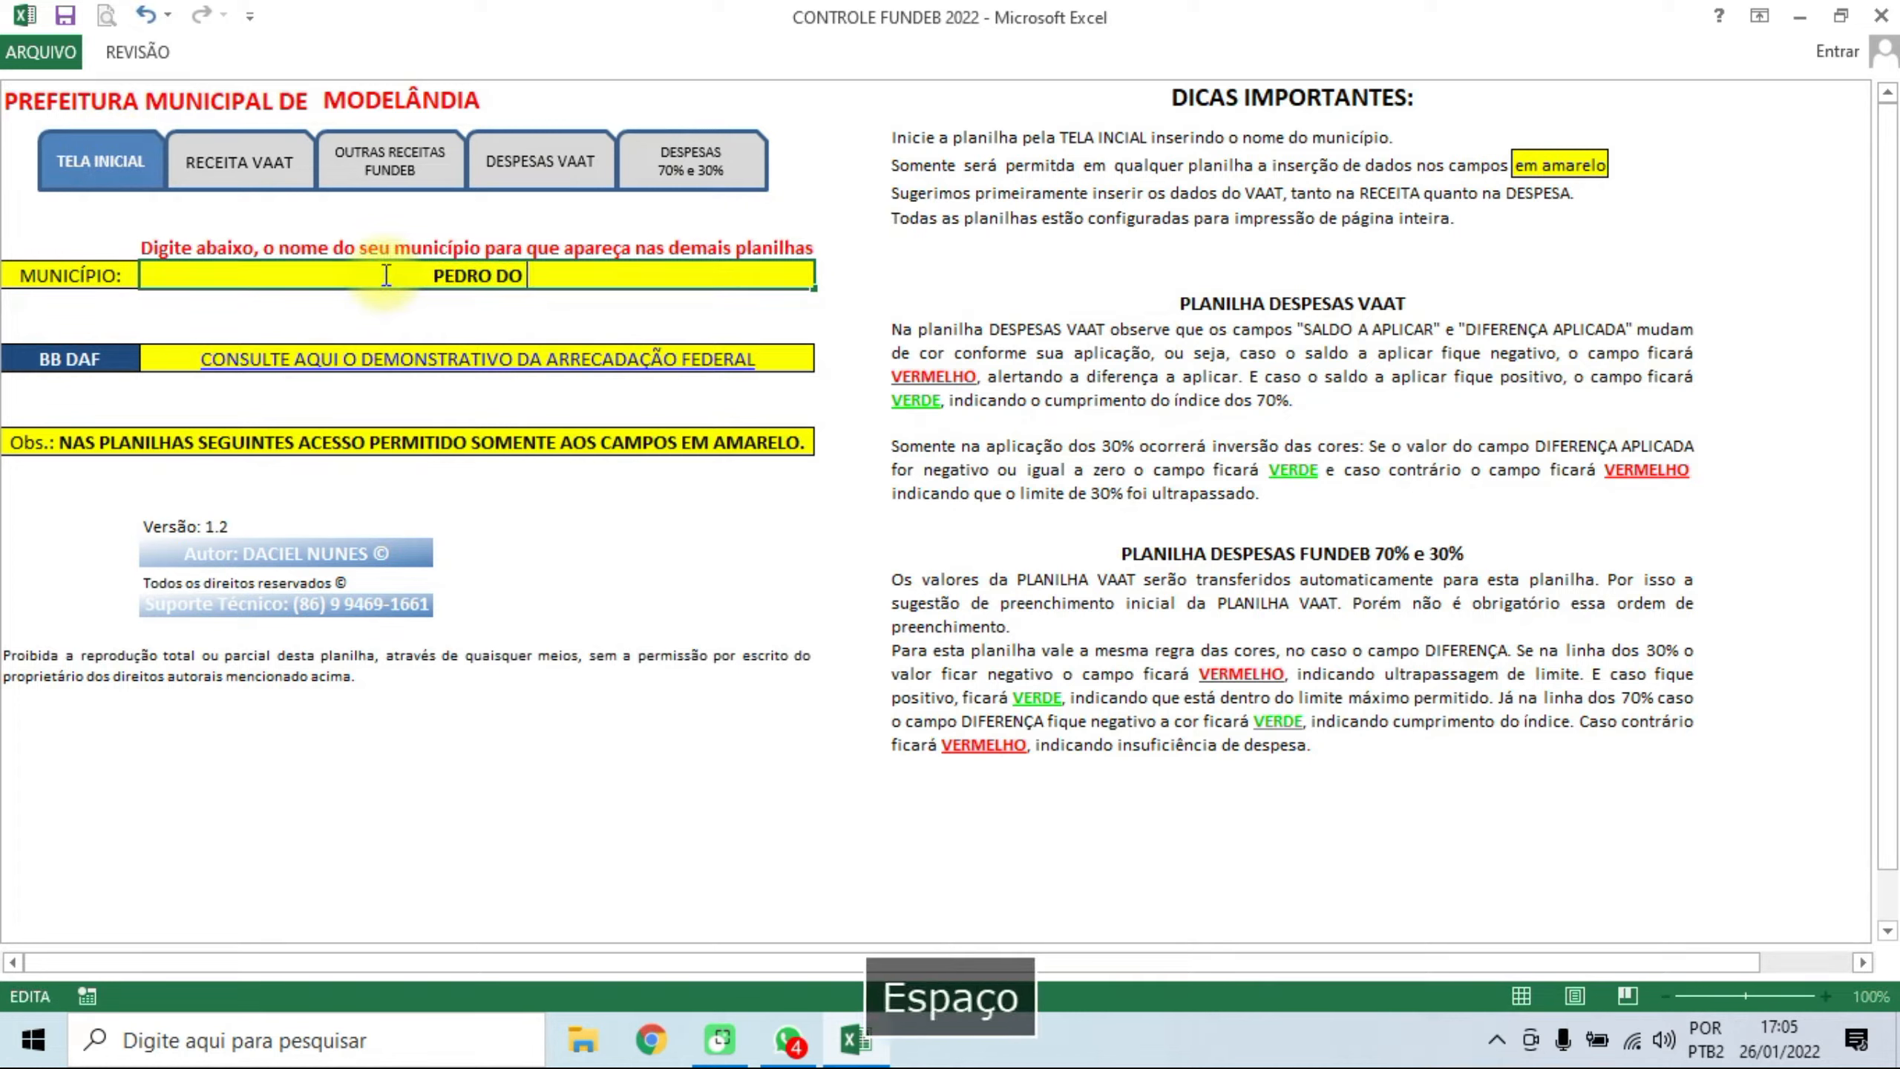
text(ROSA)
key(BackSpace)
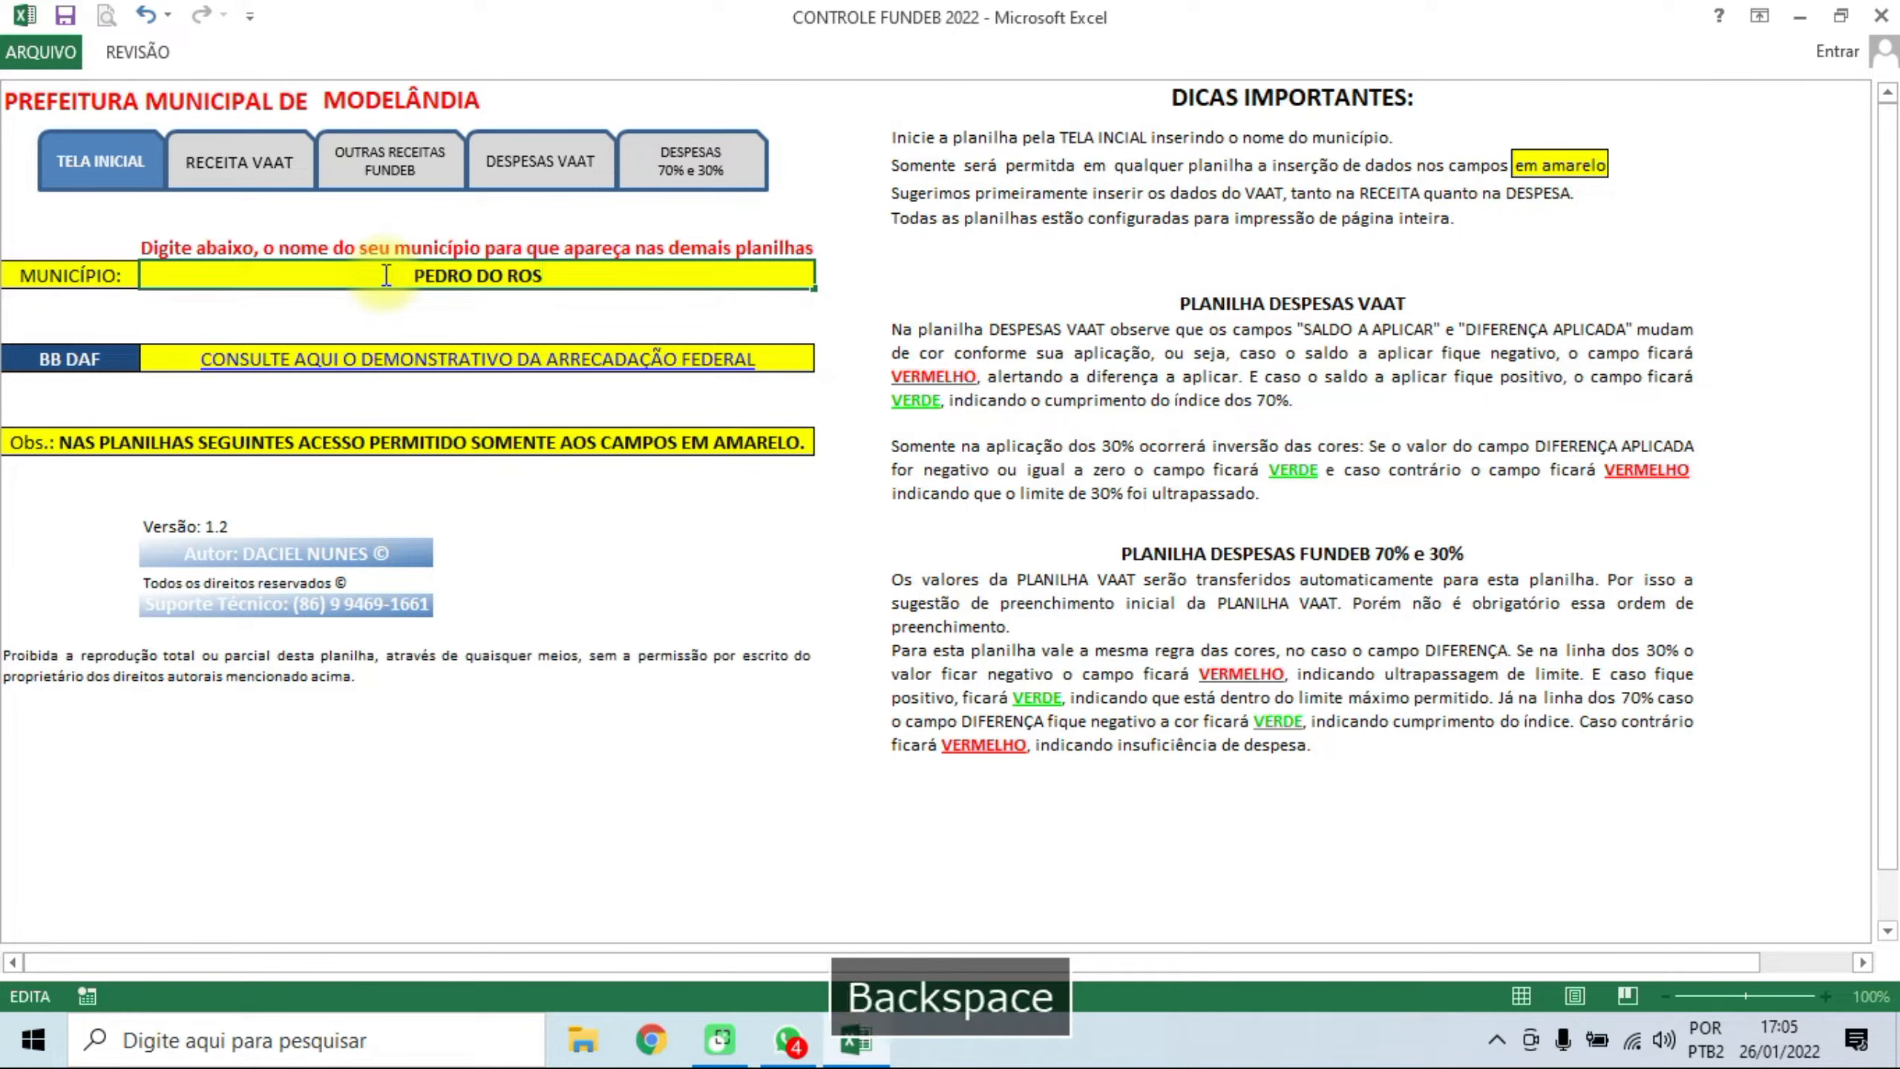
text(ÁRIO)
key(Return)
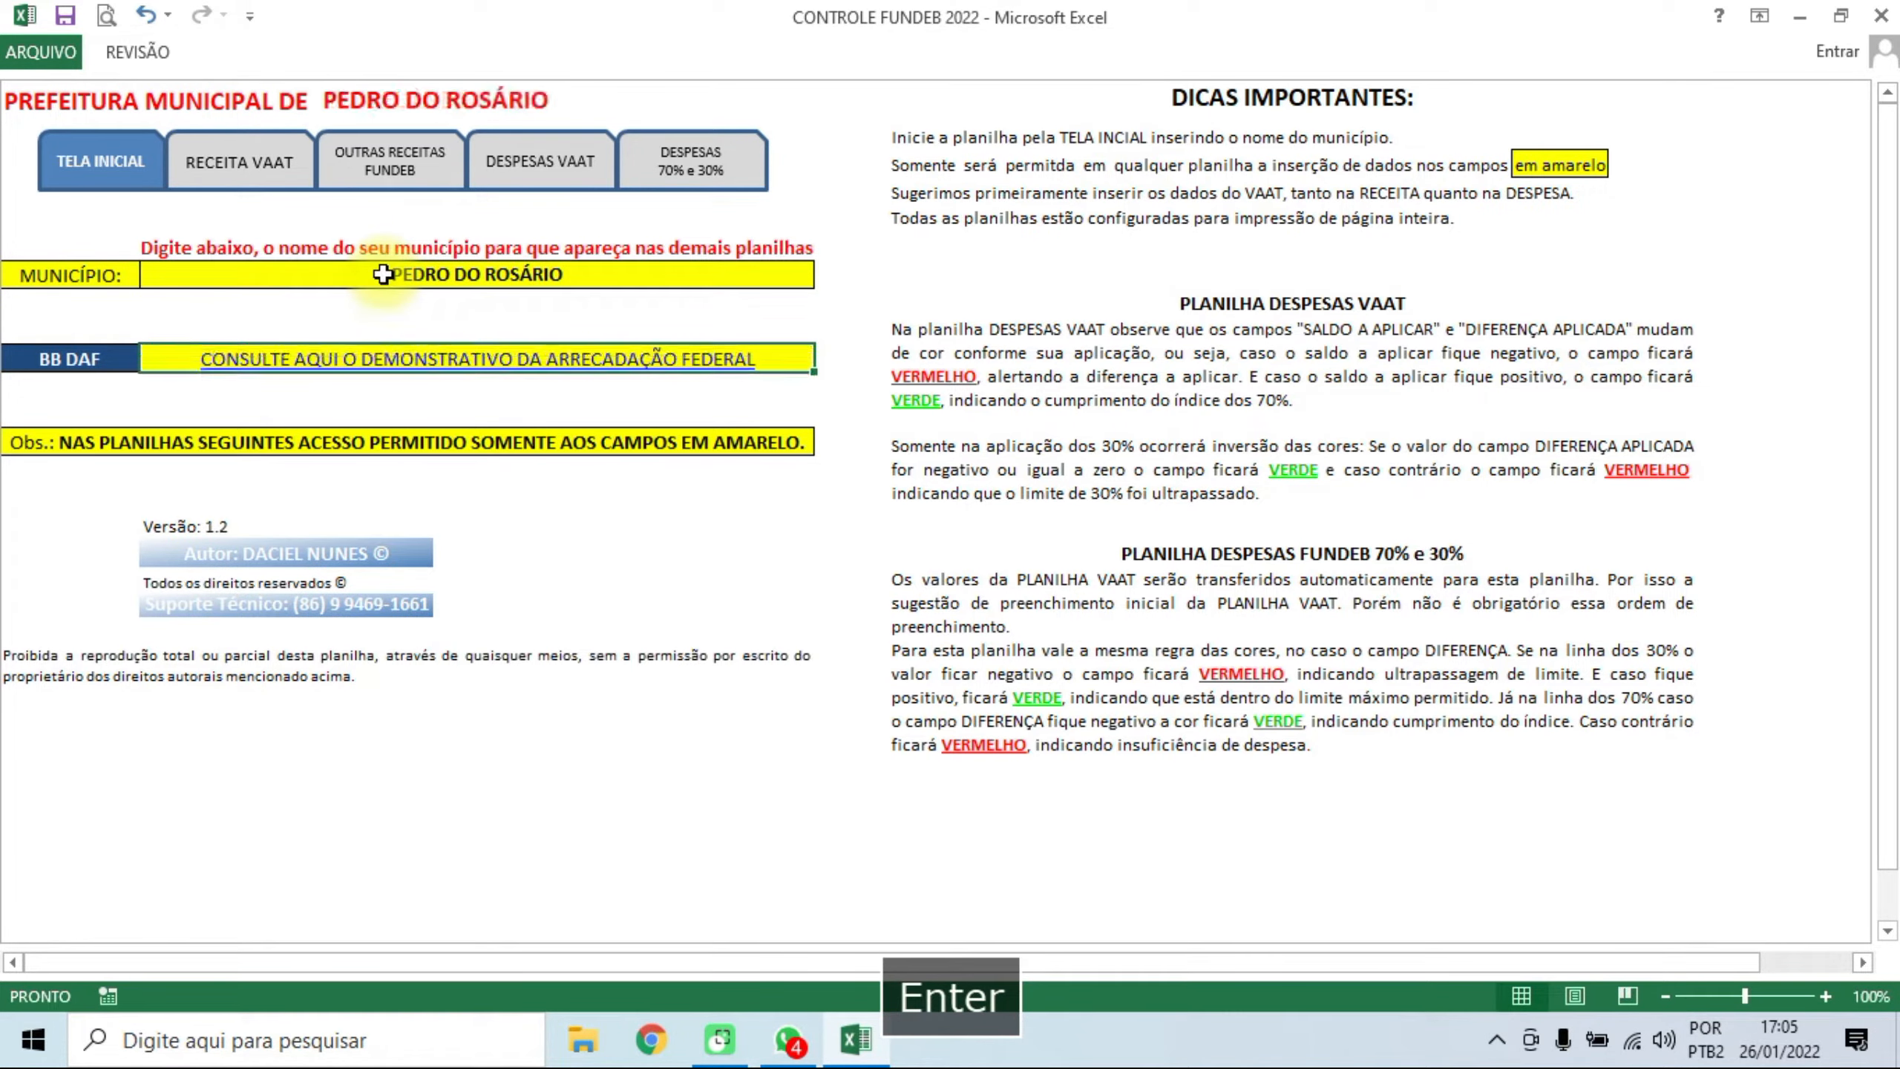
- Check the municipality name in the header of each revenue and expense sheet, then return to TELA INICIAL
click(240, 161)
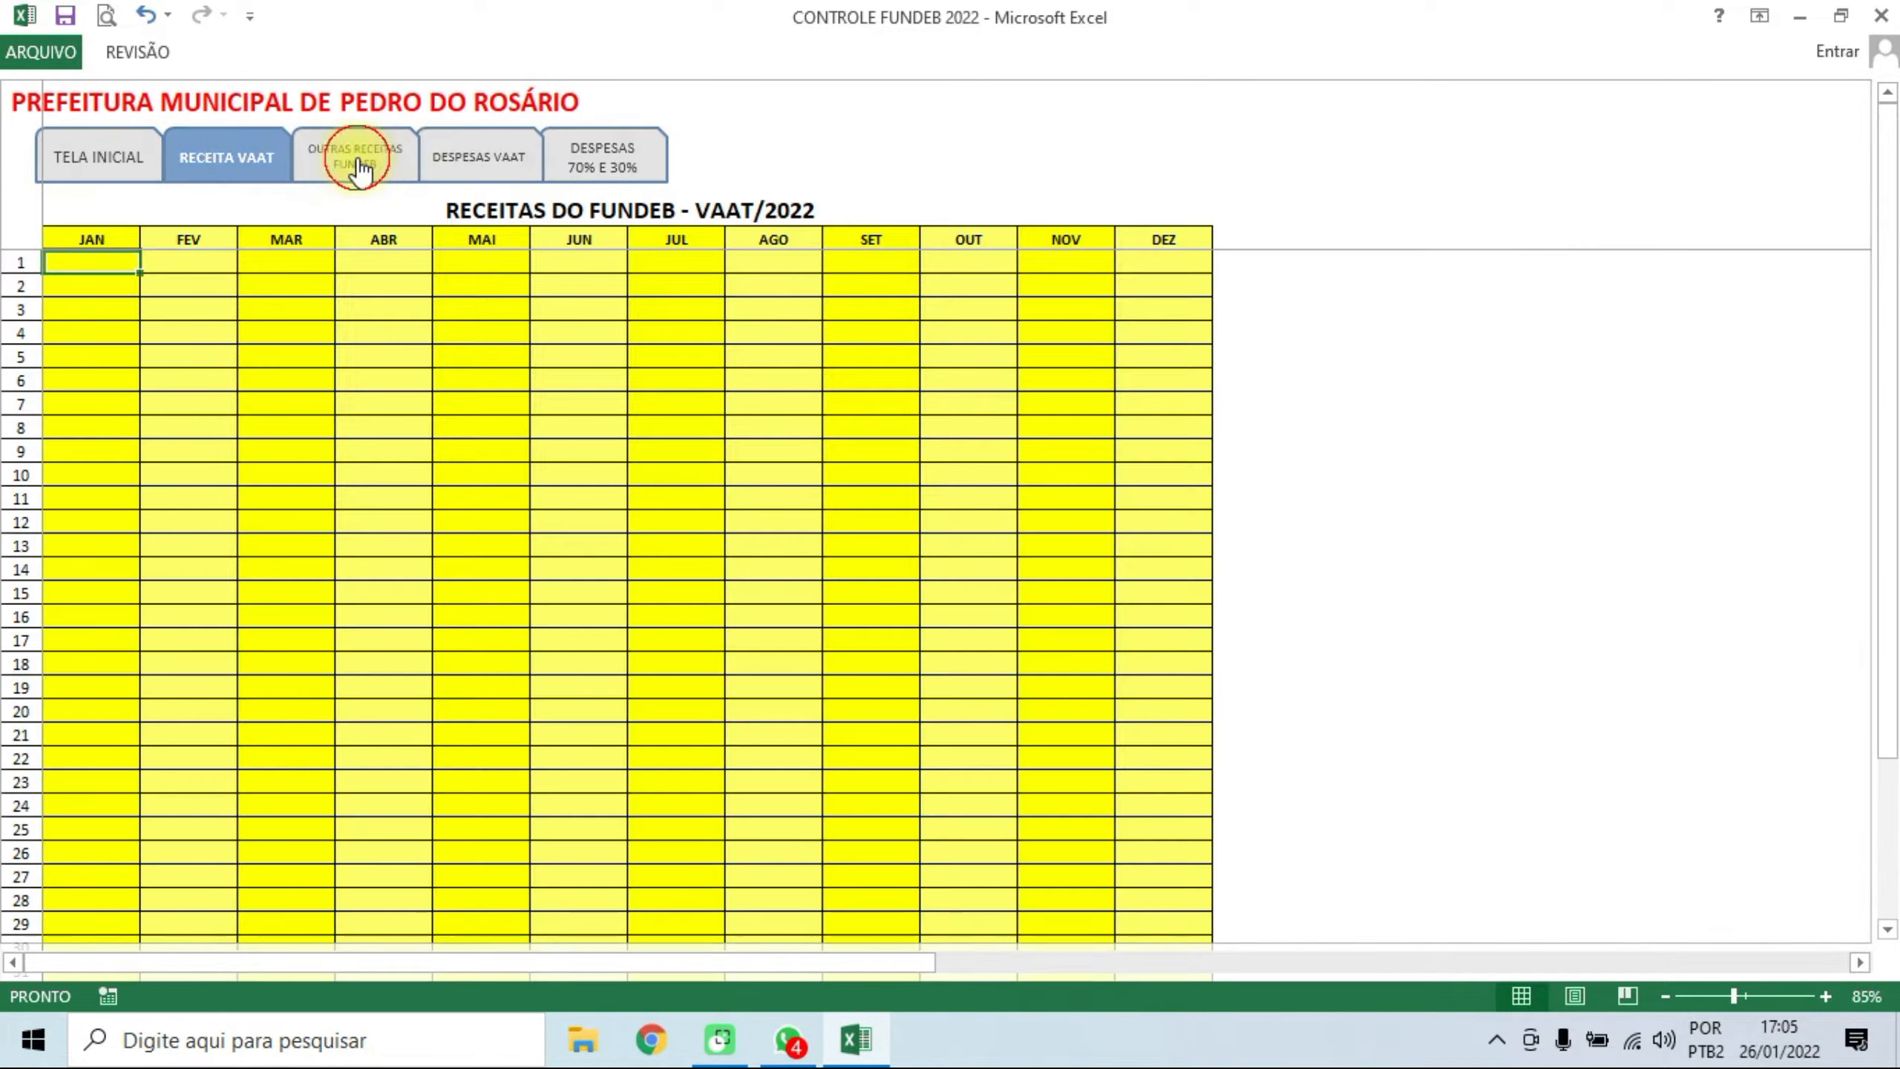
click(358, 161)
click(464, 154)
click(608, 154)
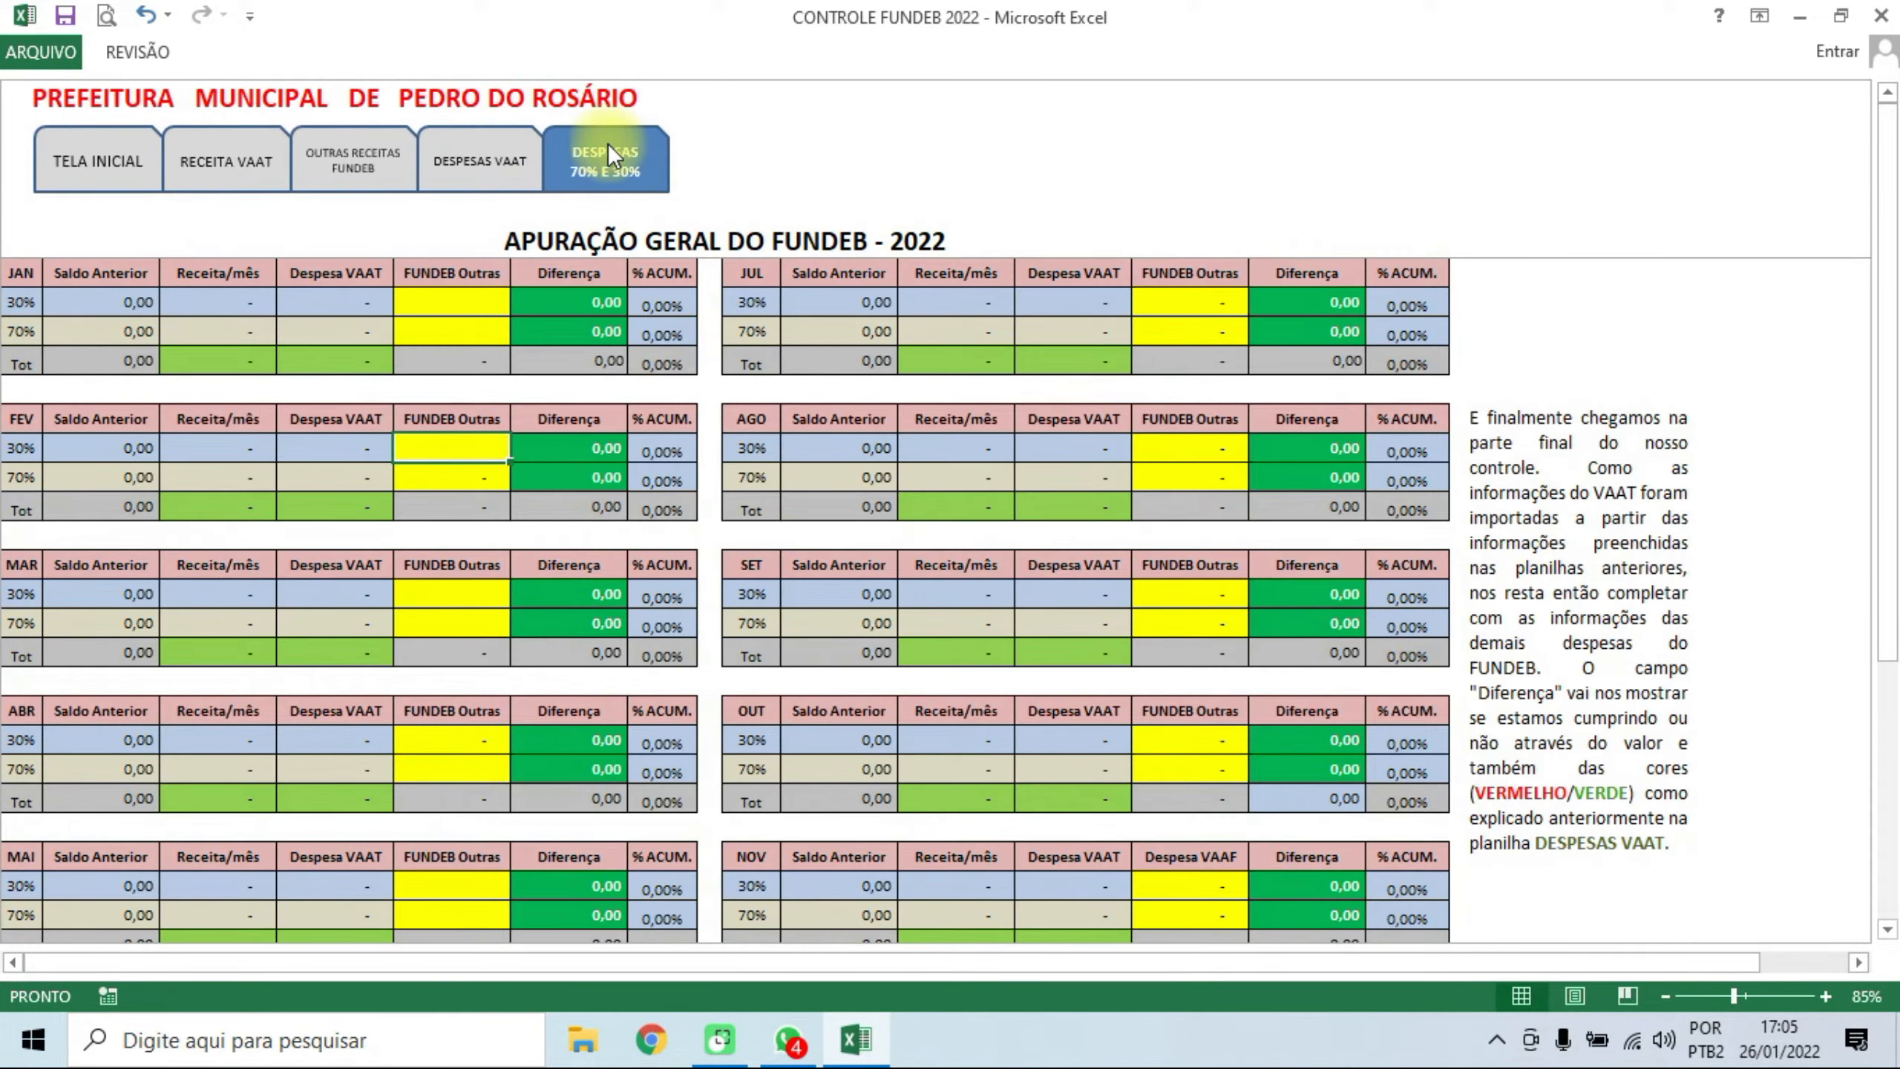
click(96, 161)
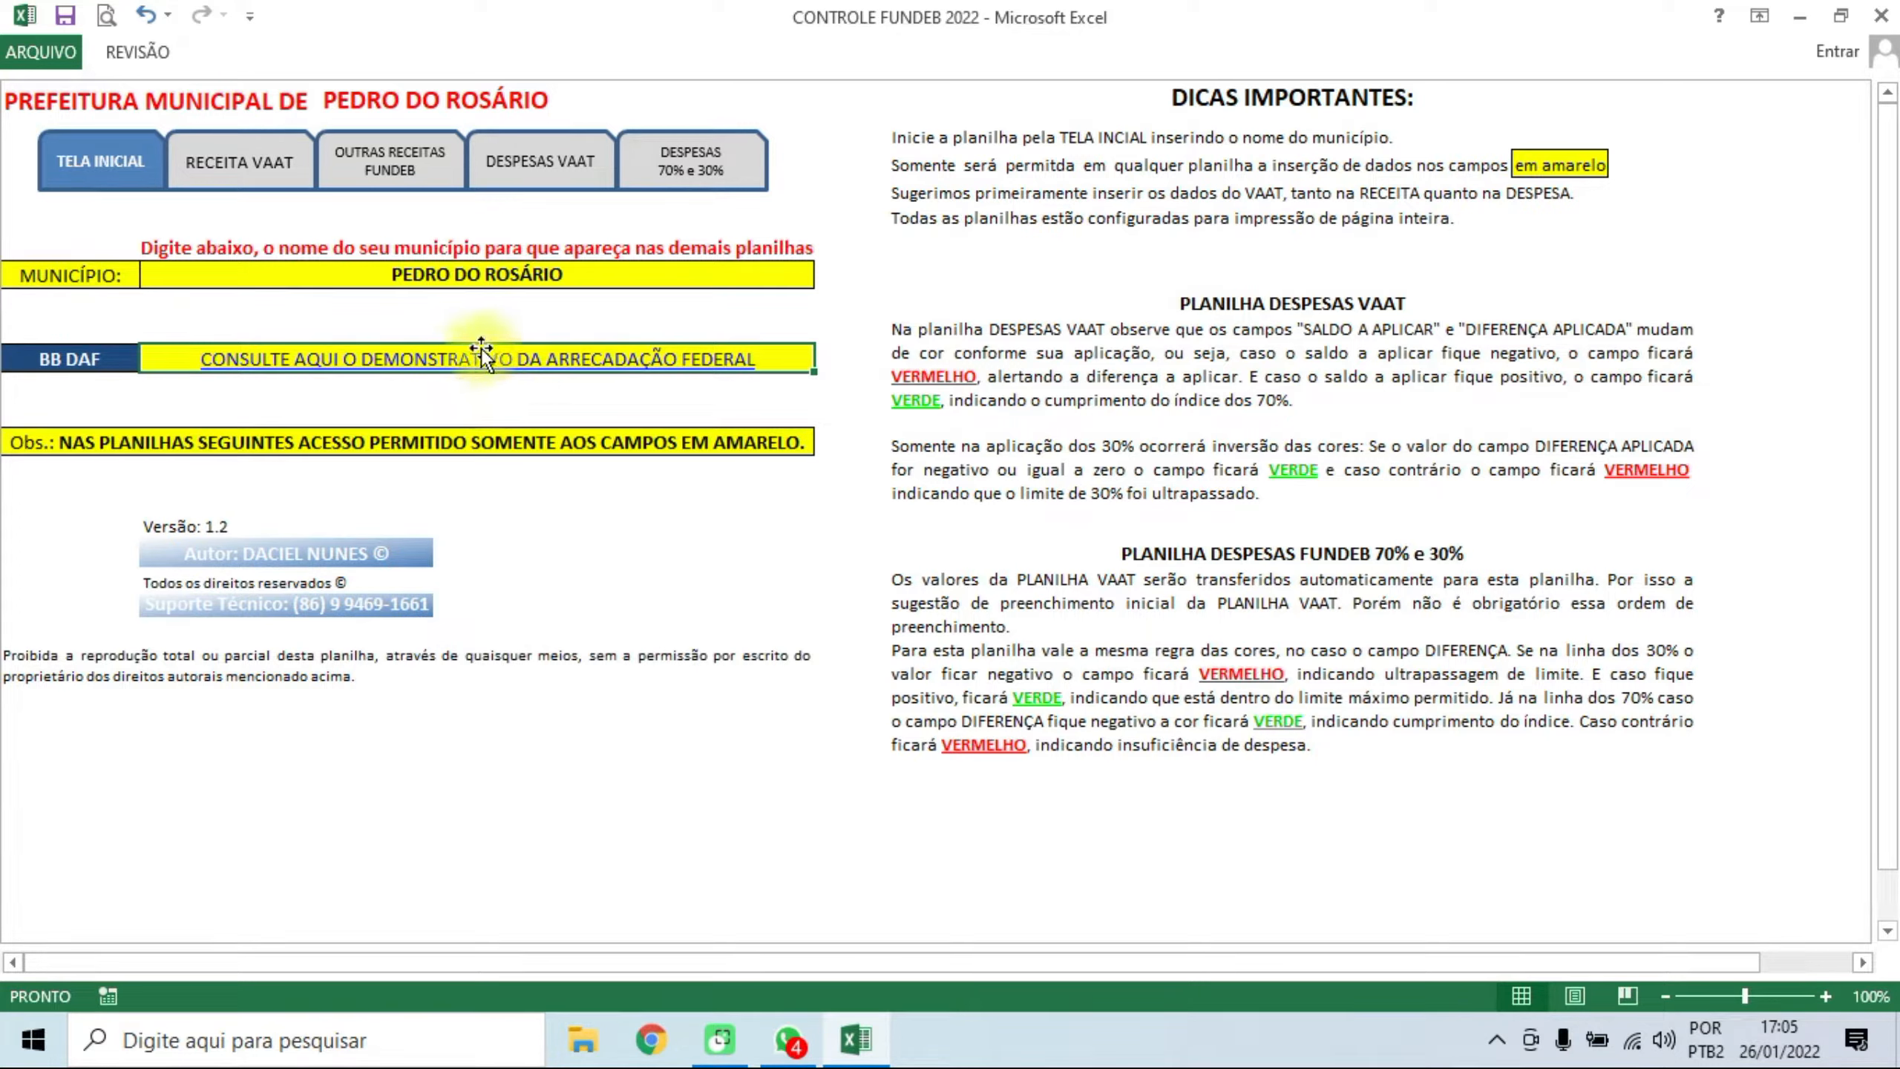
- Open the BB DAF federal revenue statement link to view the Beneficiário search page, and close the browser window
click(483, 367)
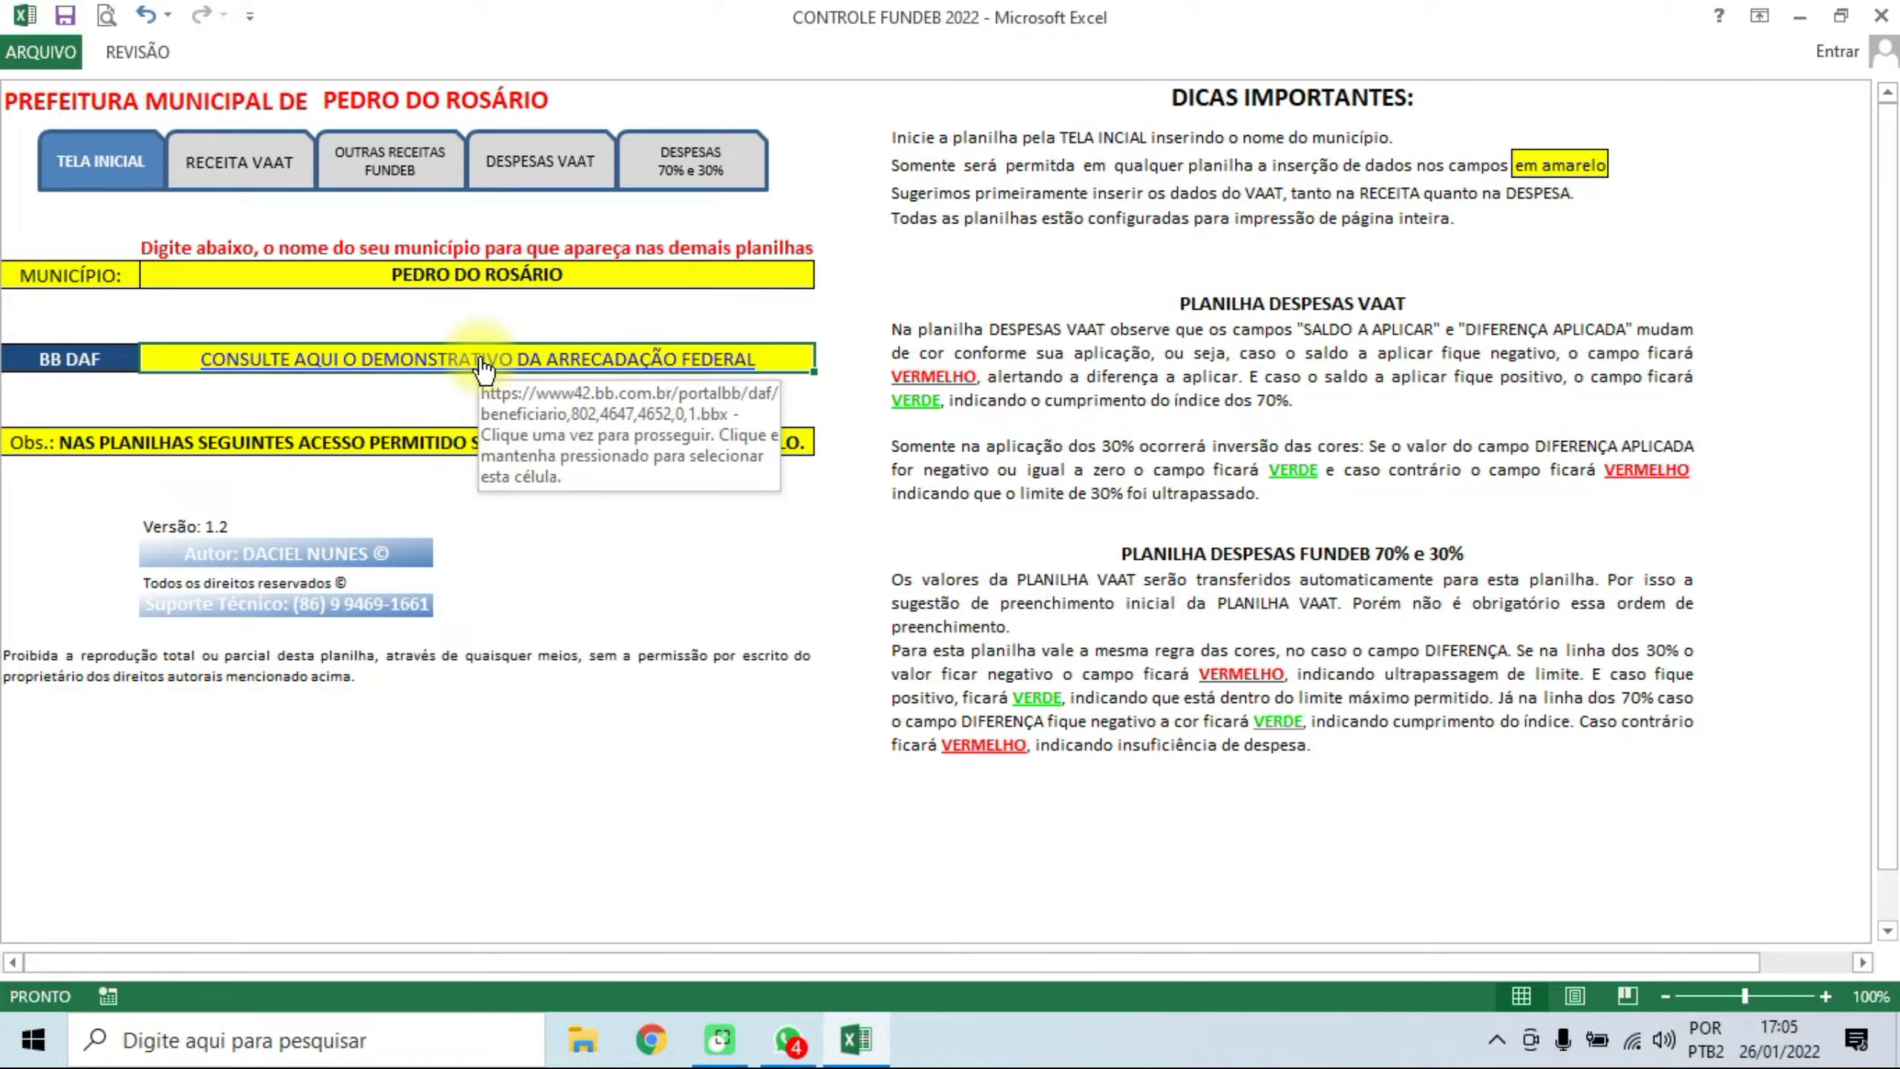
click(483, 367)
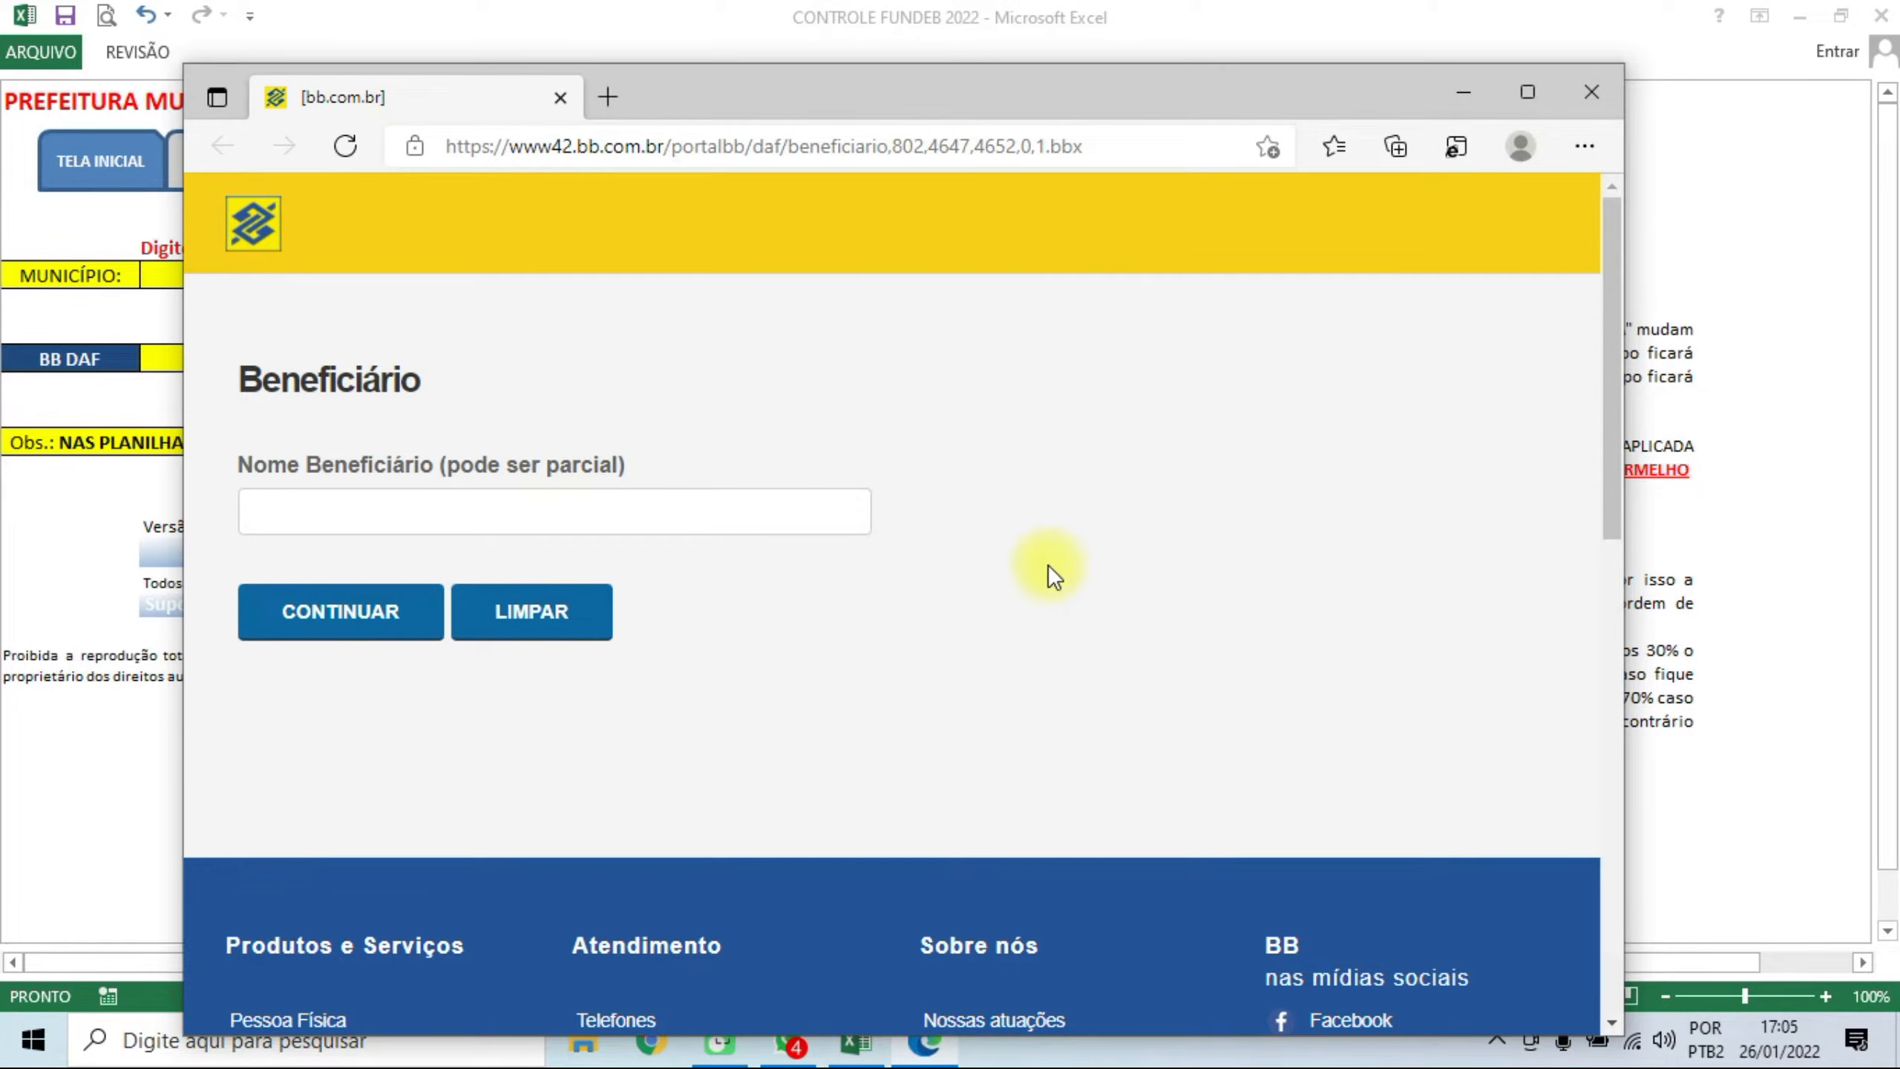
click(1592, 94)
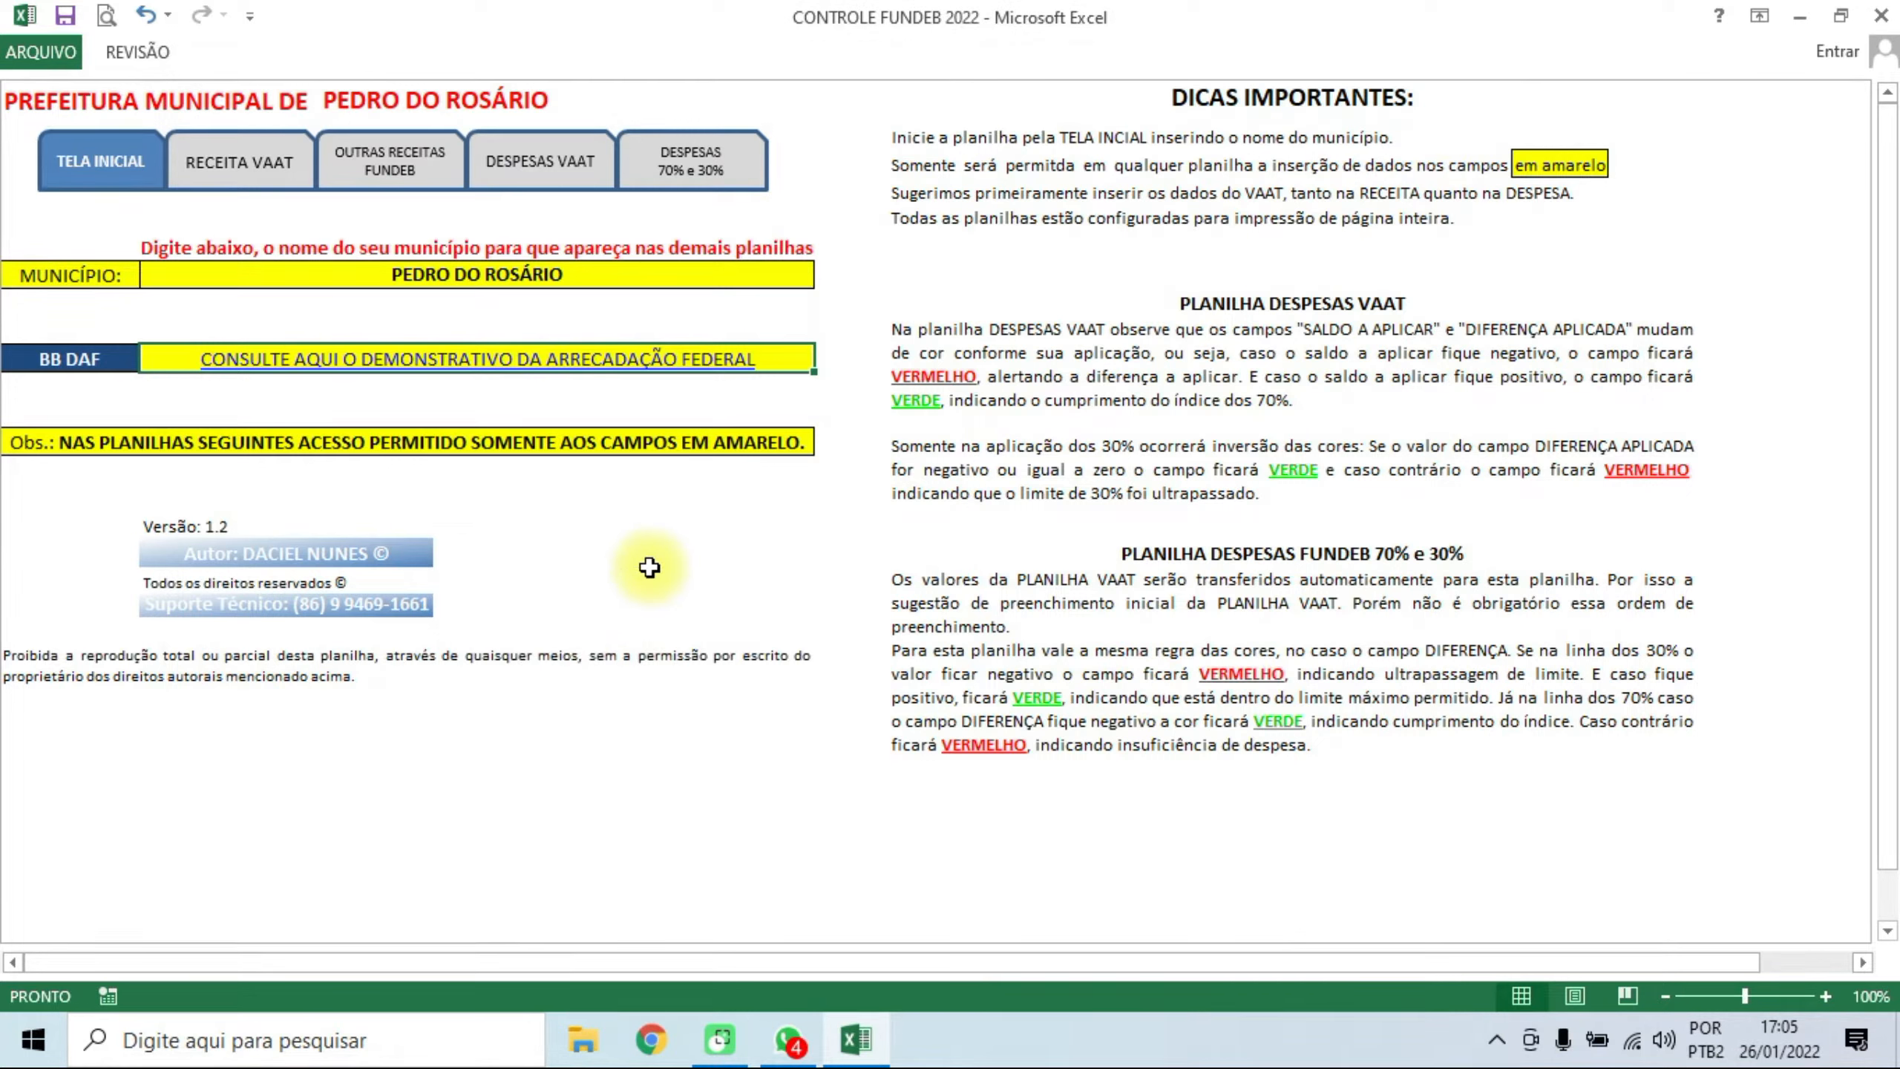
- Examine the RECEITA VAAT sheet and how DESPESAS VAAT relates to the Despesa VAAT column of the 70% and 30% sheet
click(231, 163)
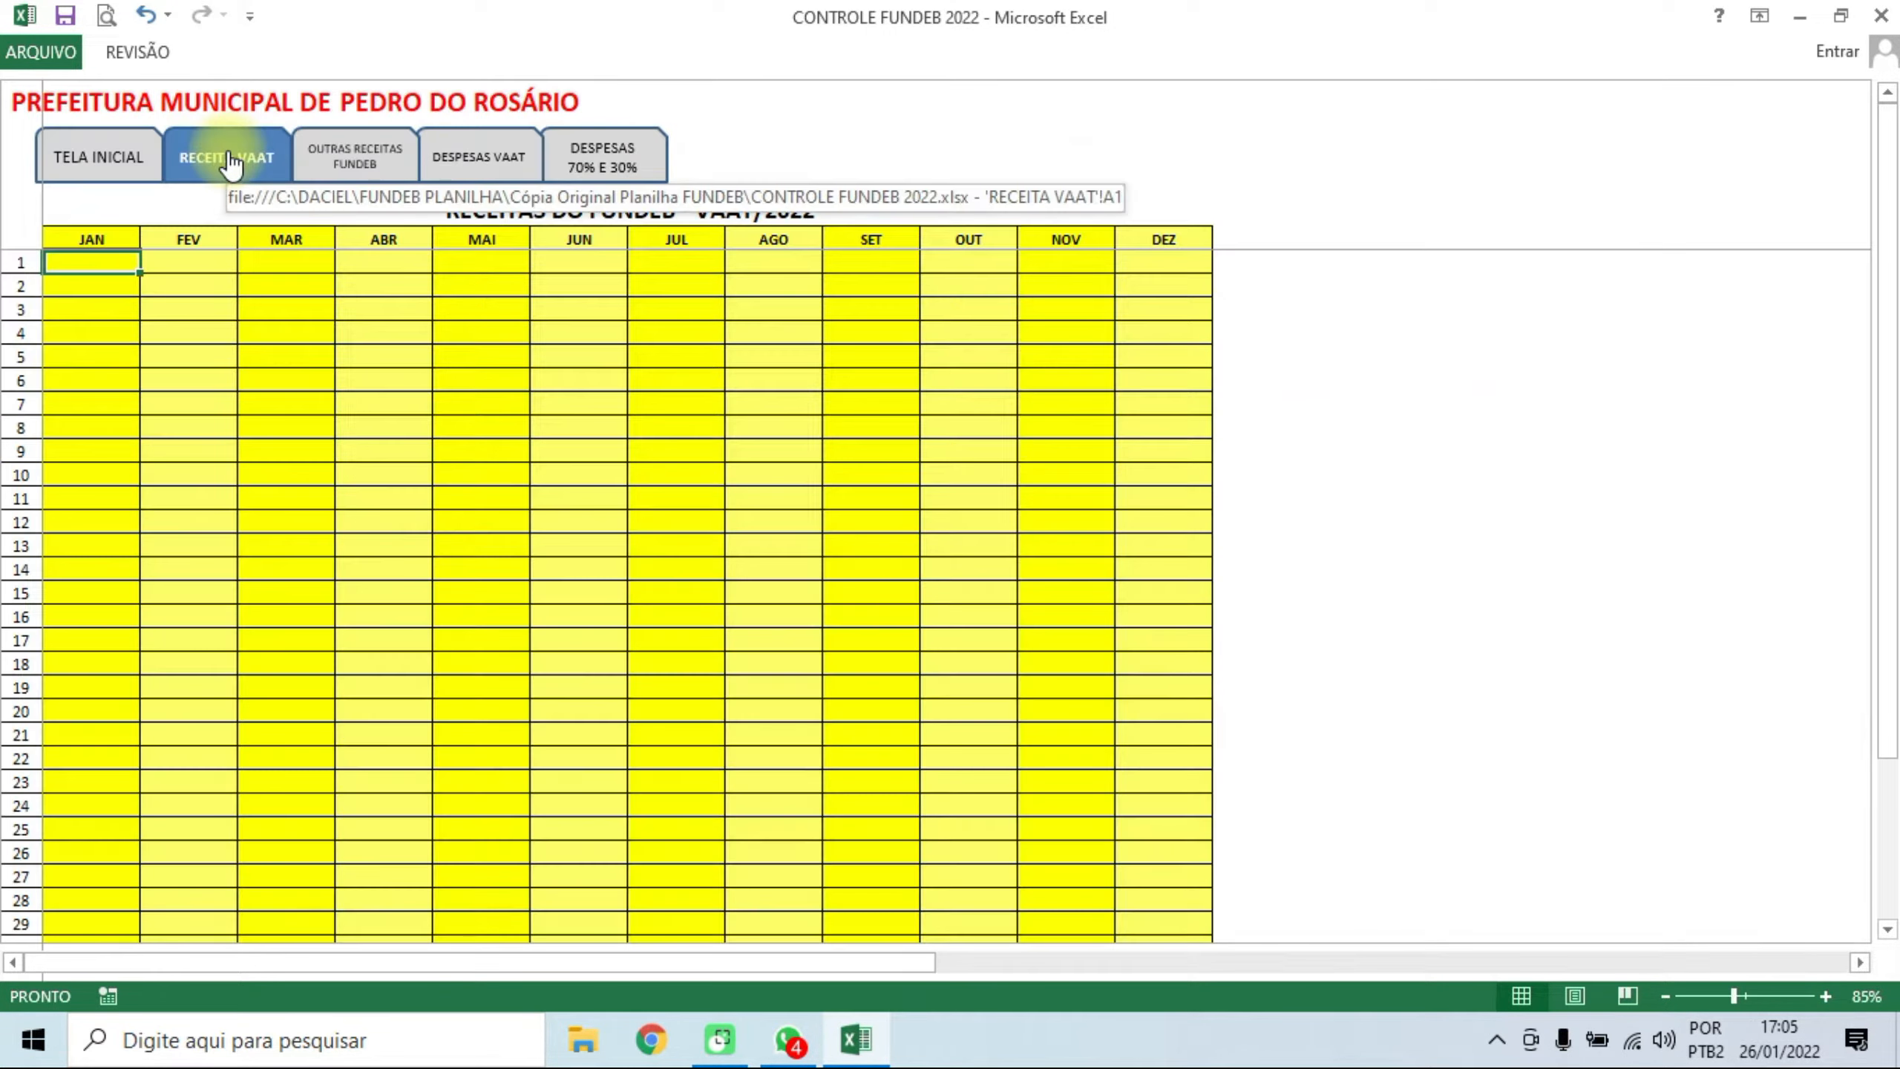
click(488, 159)
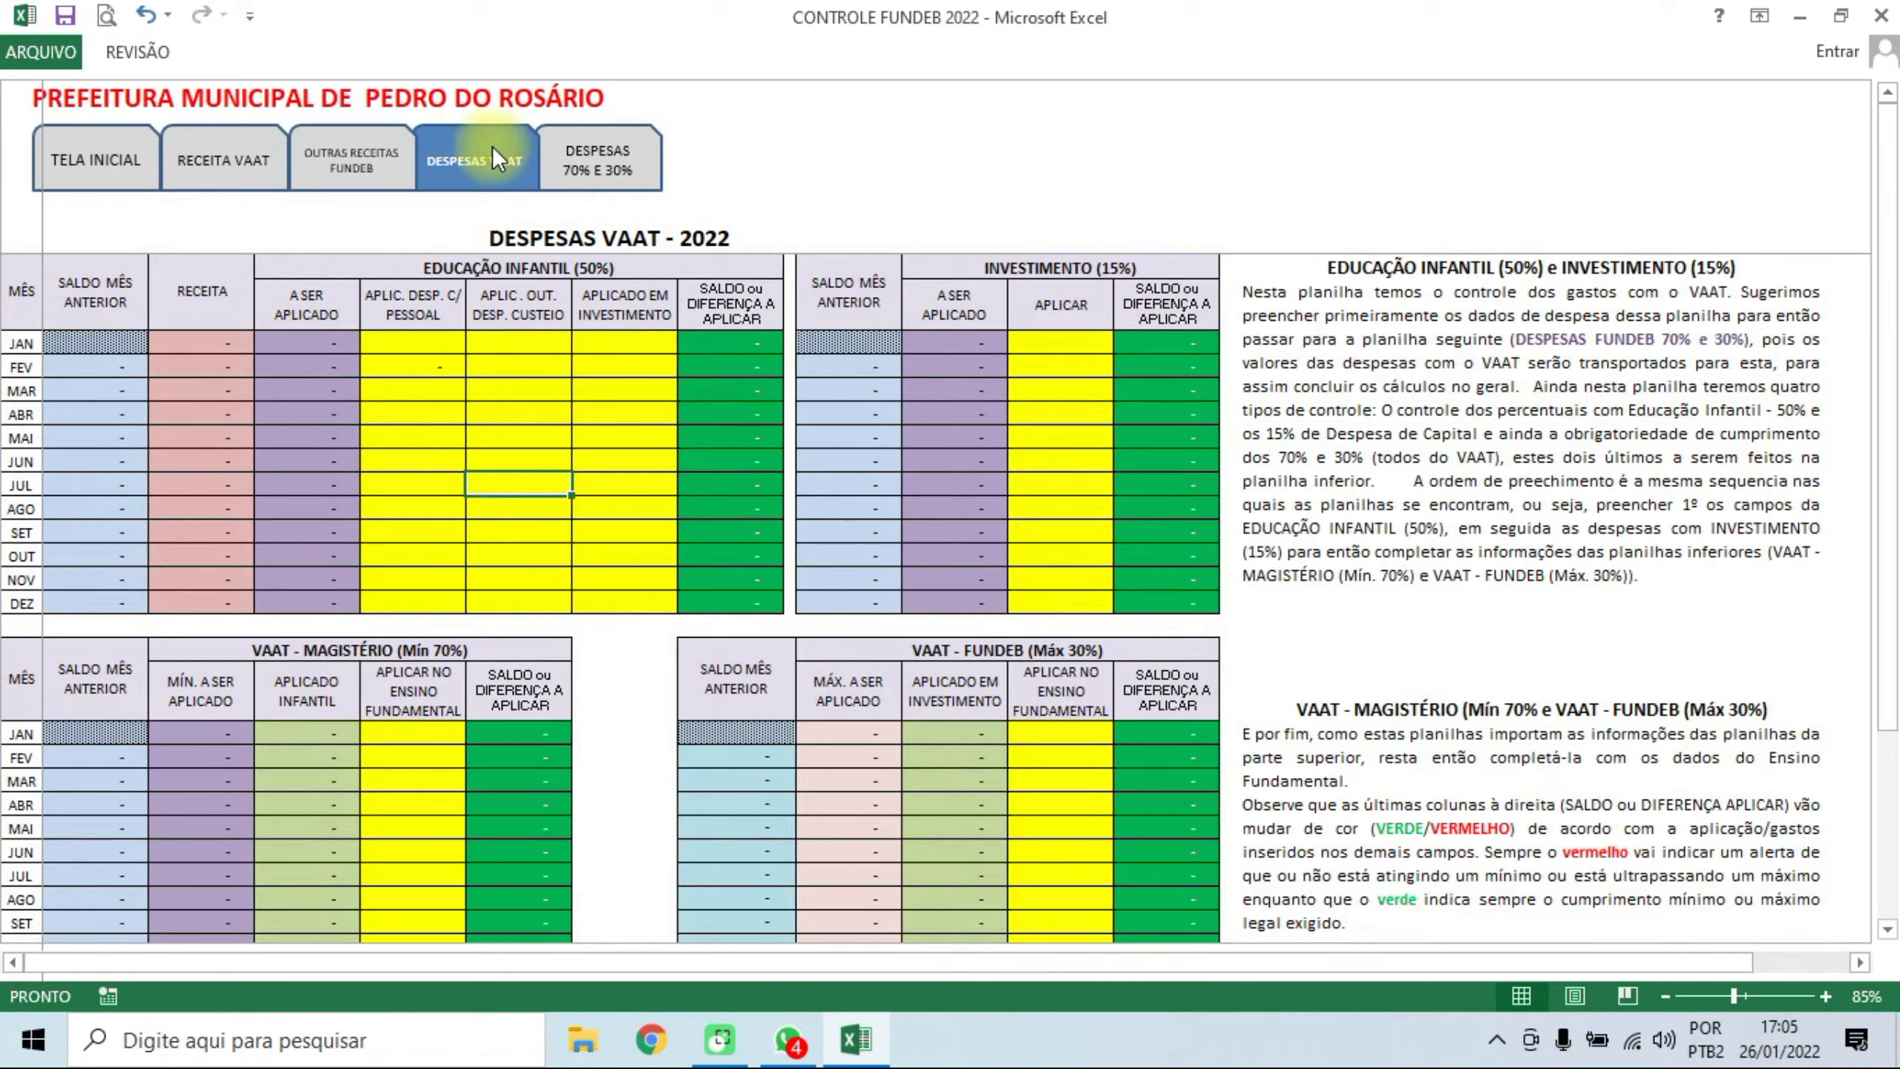
click(602, 168)
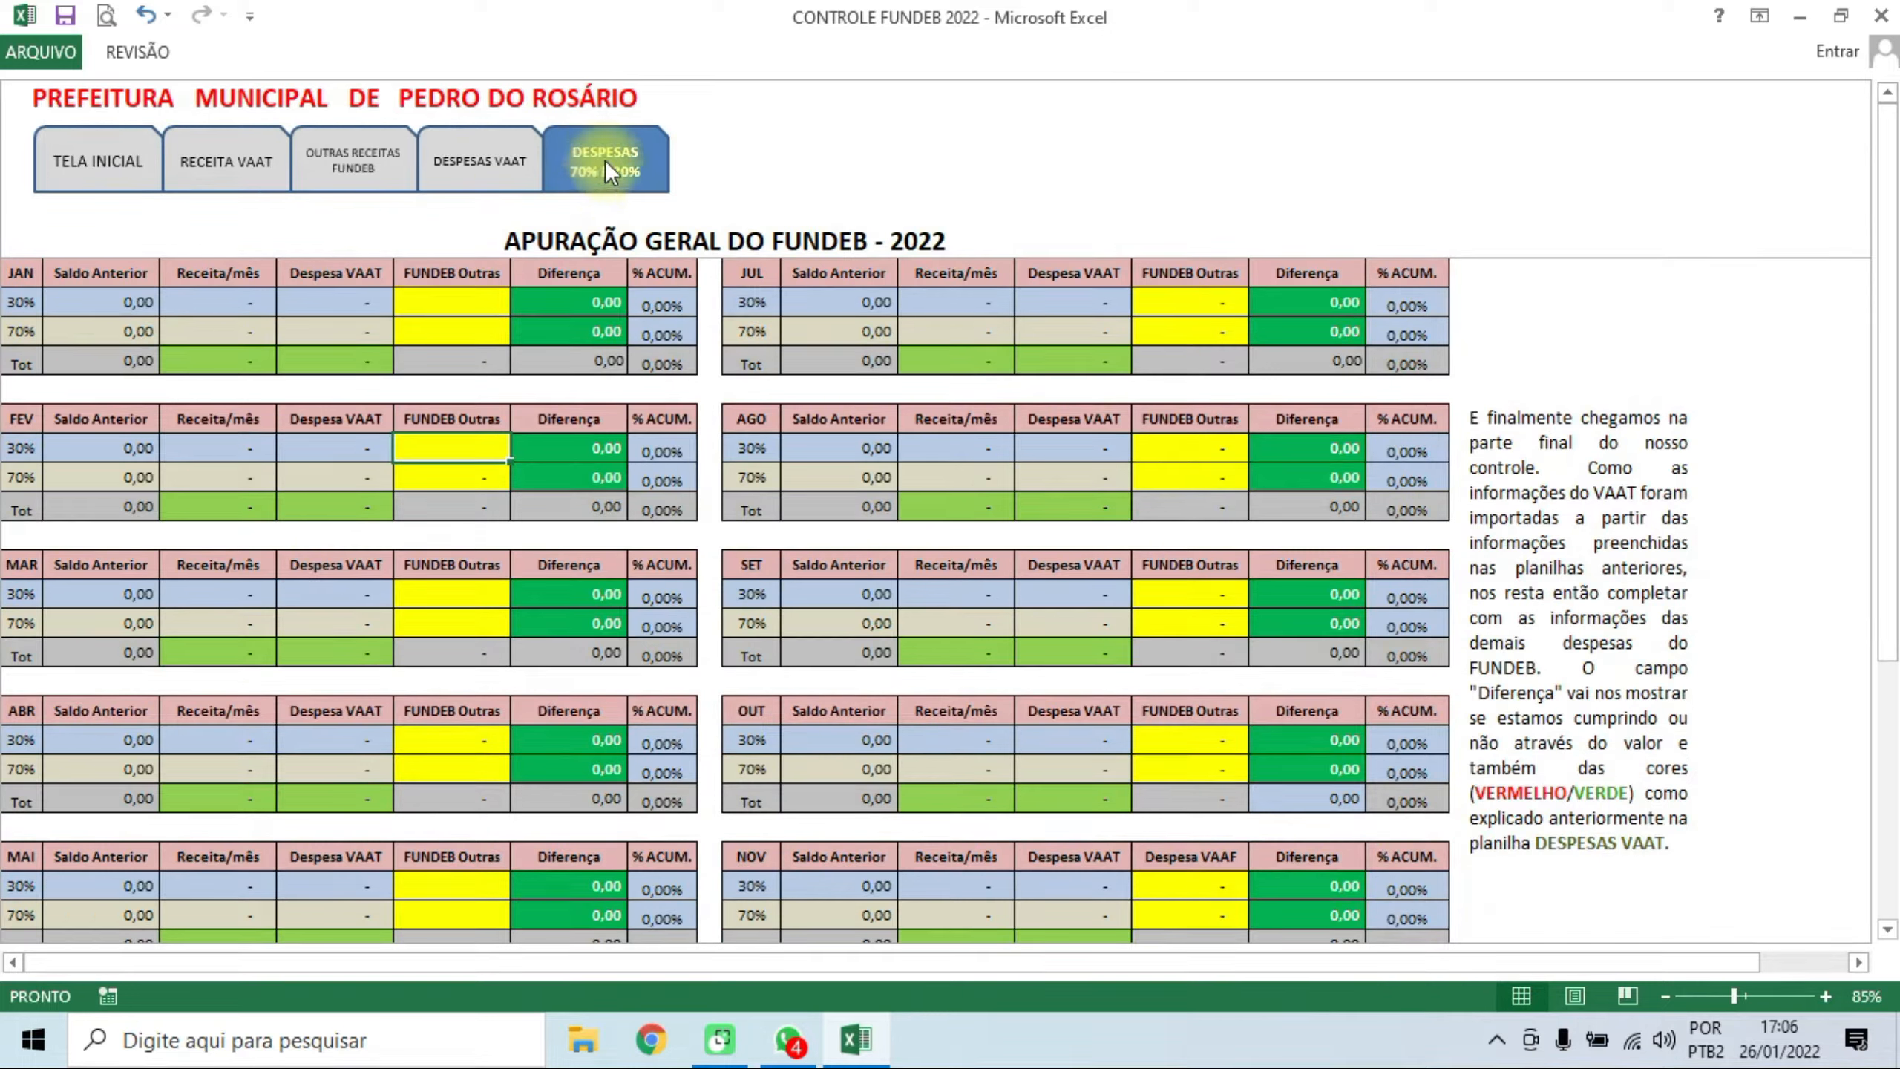
click(325, 285)
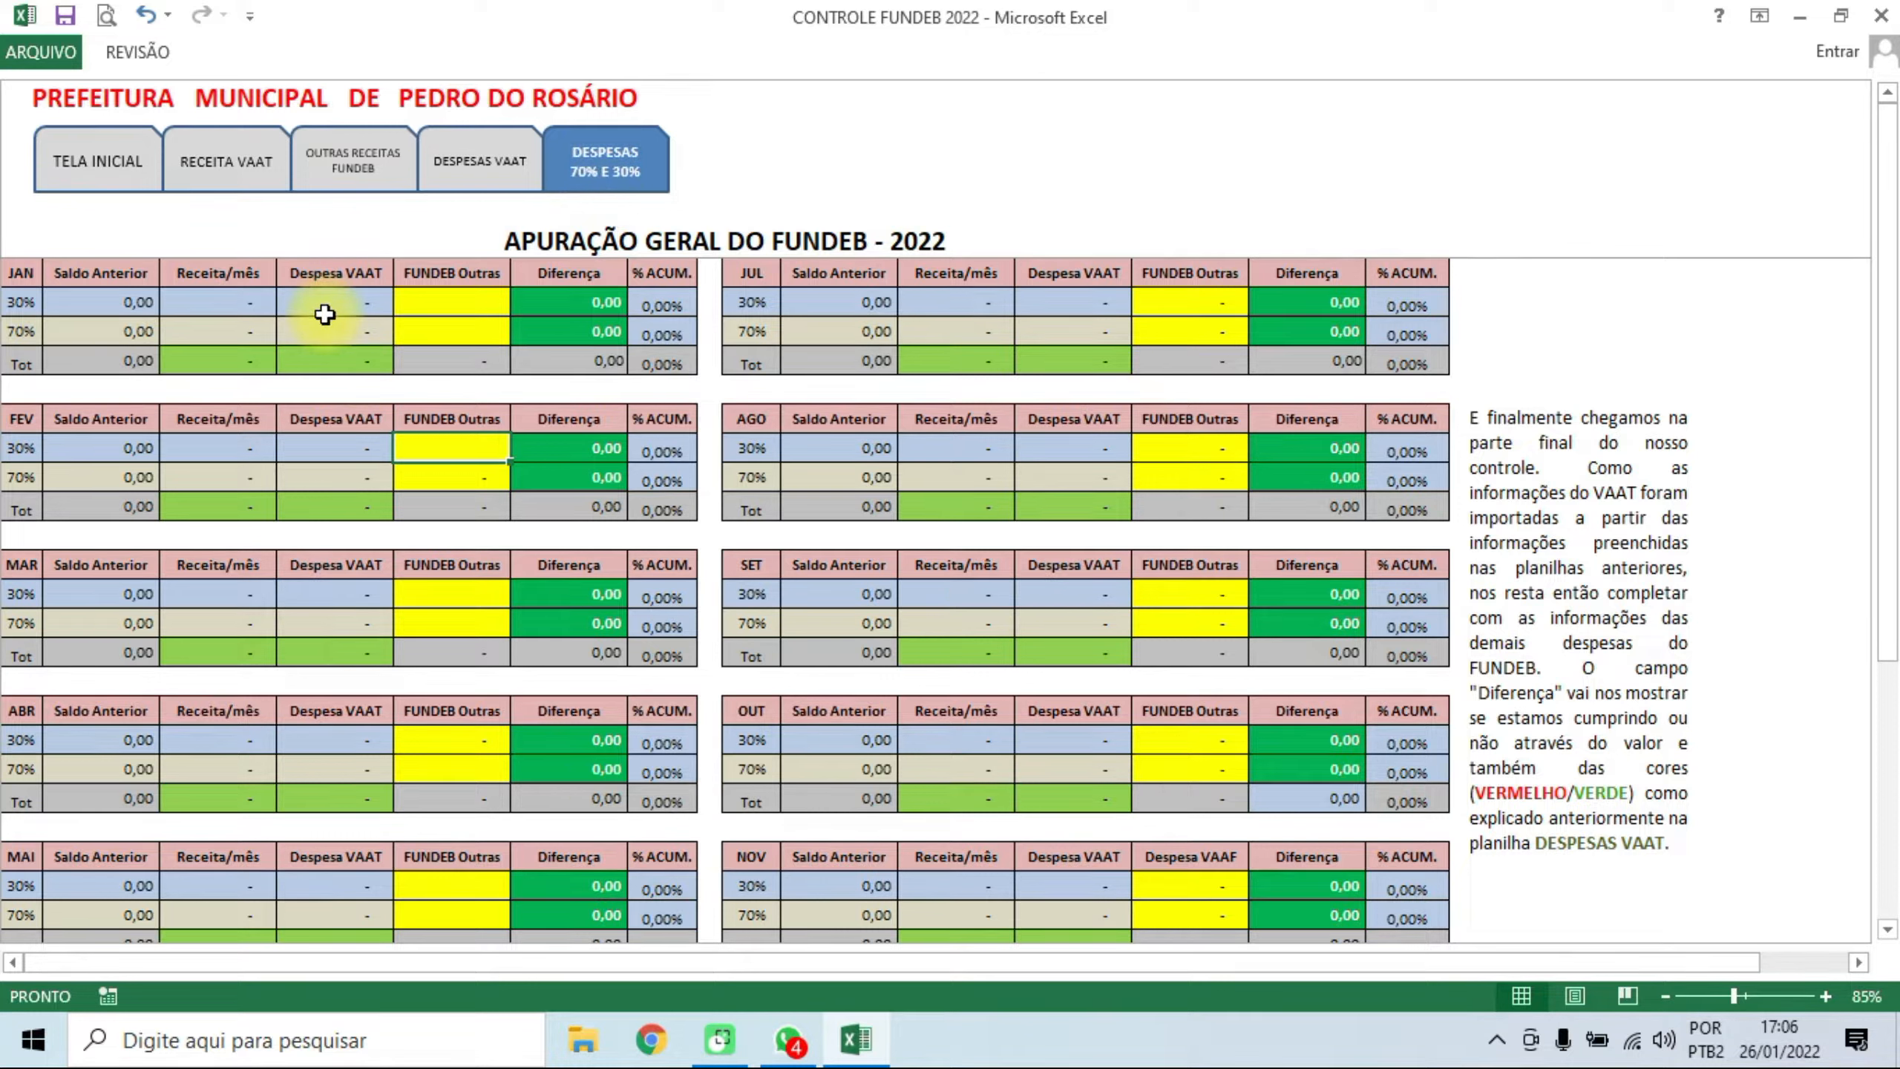
click(476, 160)
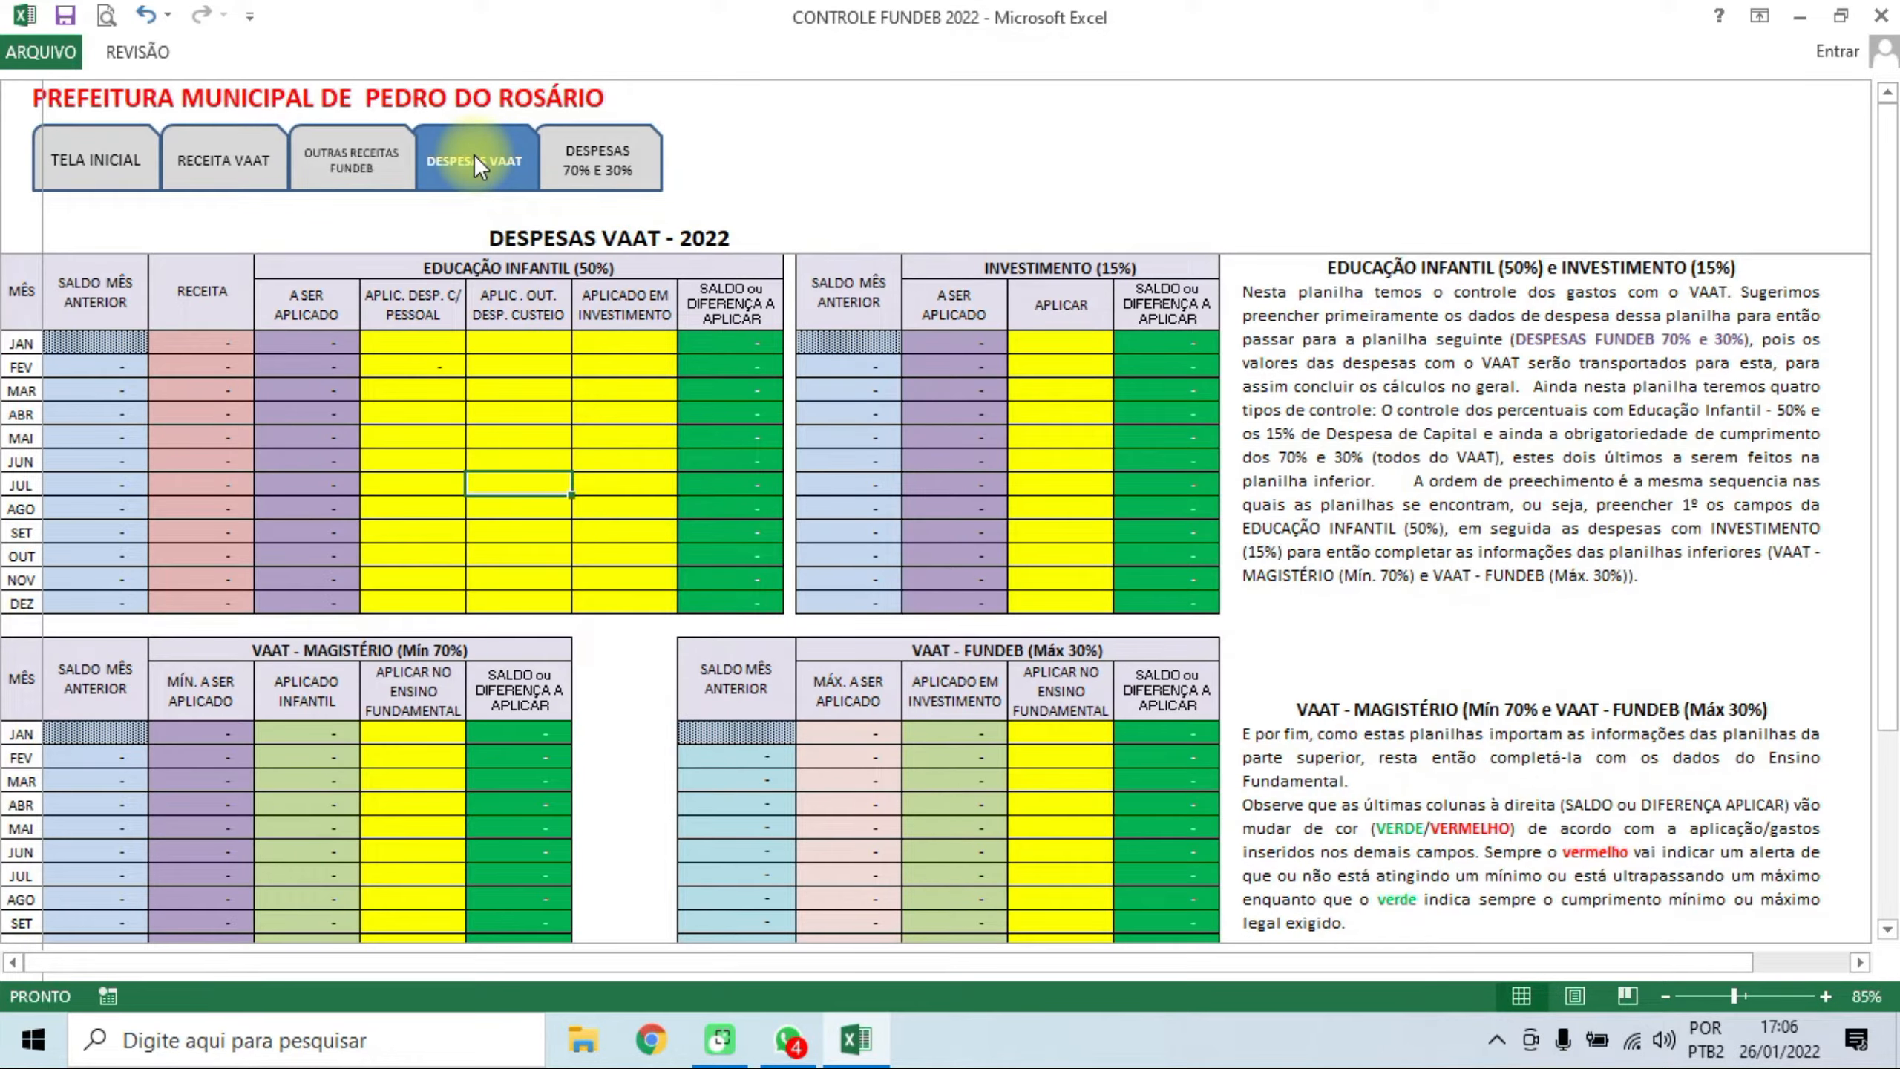
- Enter a VAAT revenue of 1.000.000,00 for day 1 of January on the RECEITA VAAT sheet
click(219, 161)
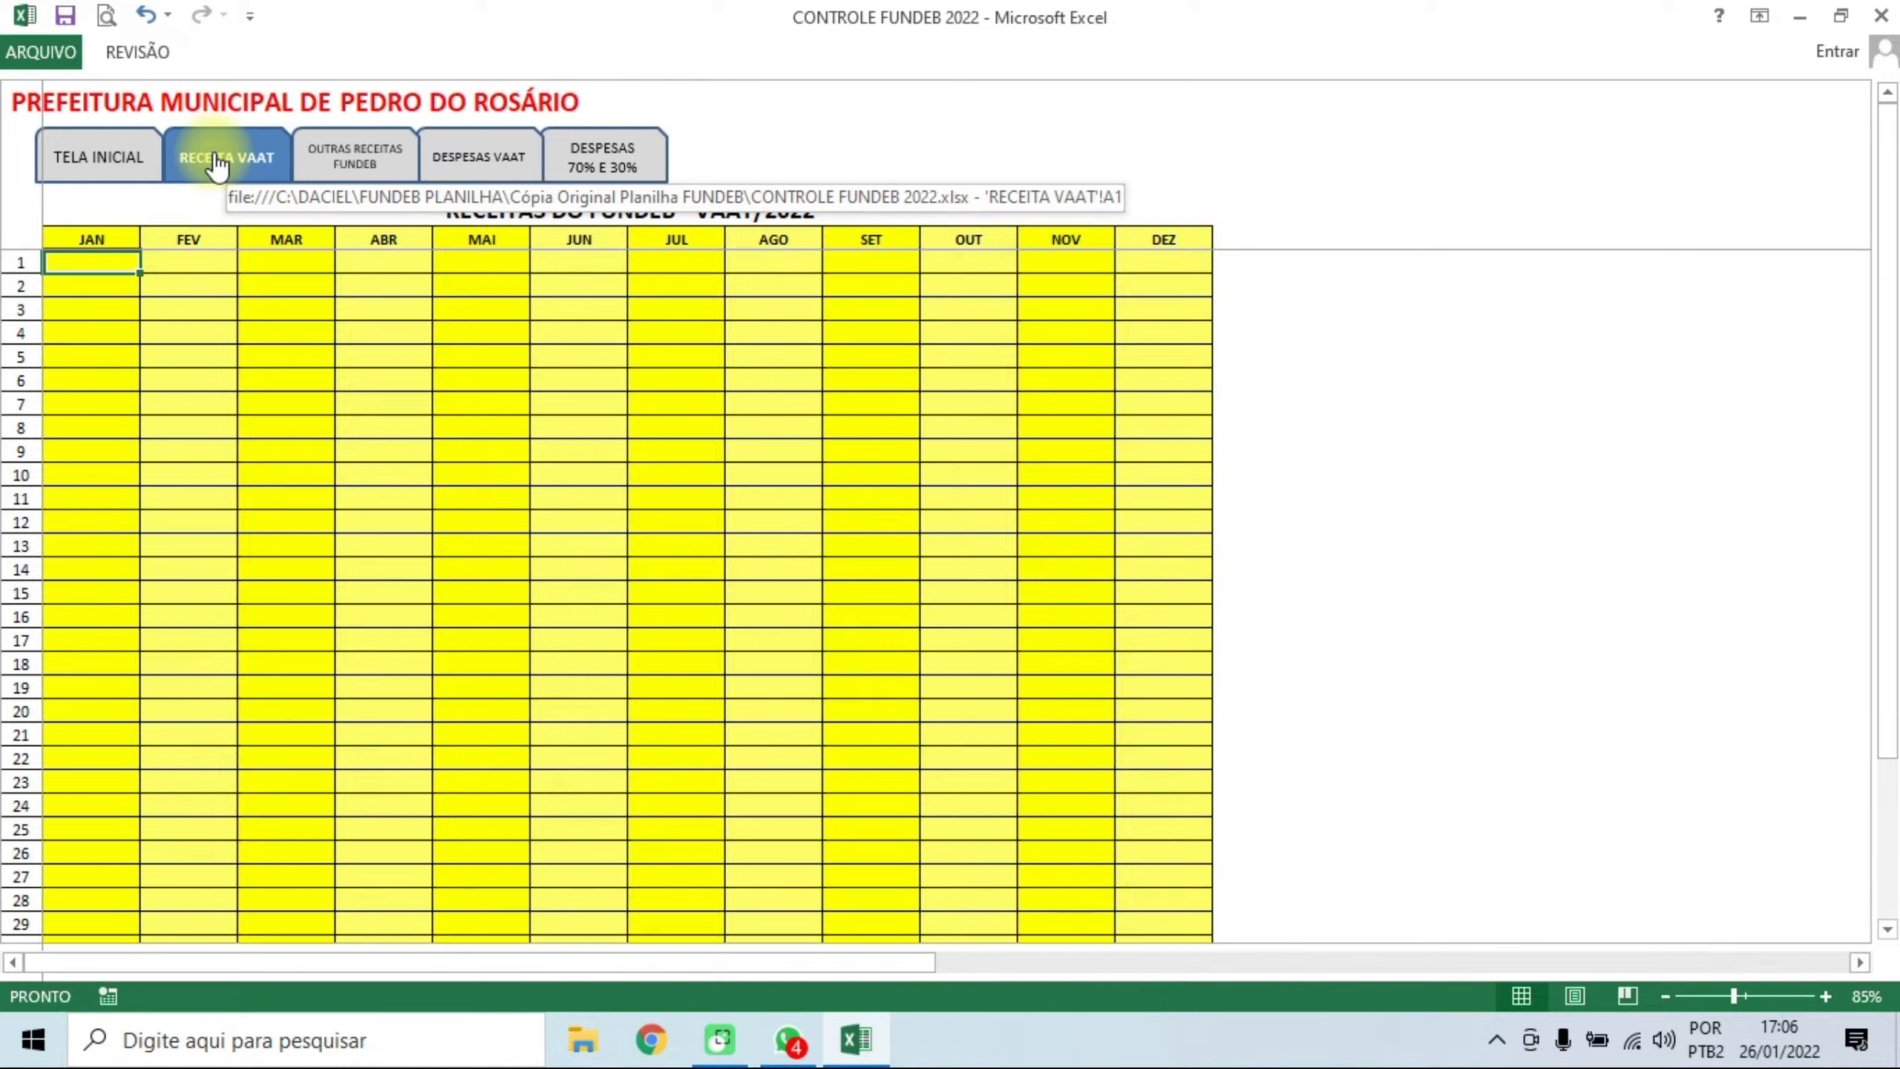
text(1)
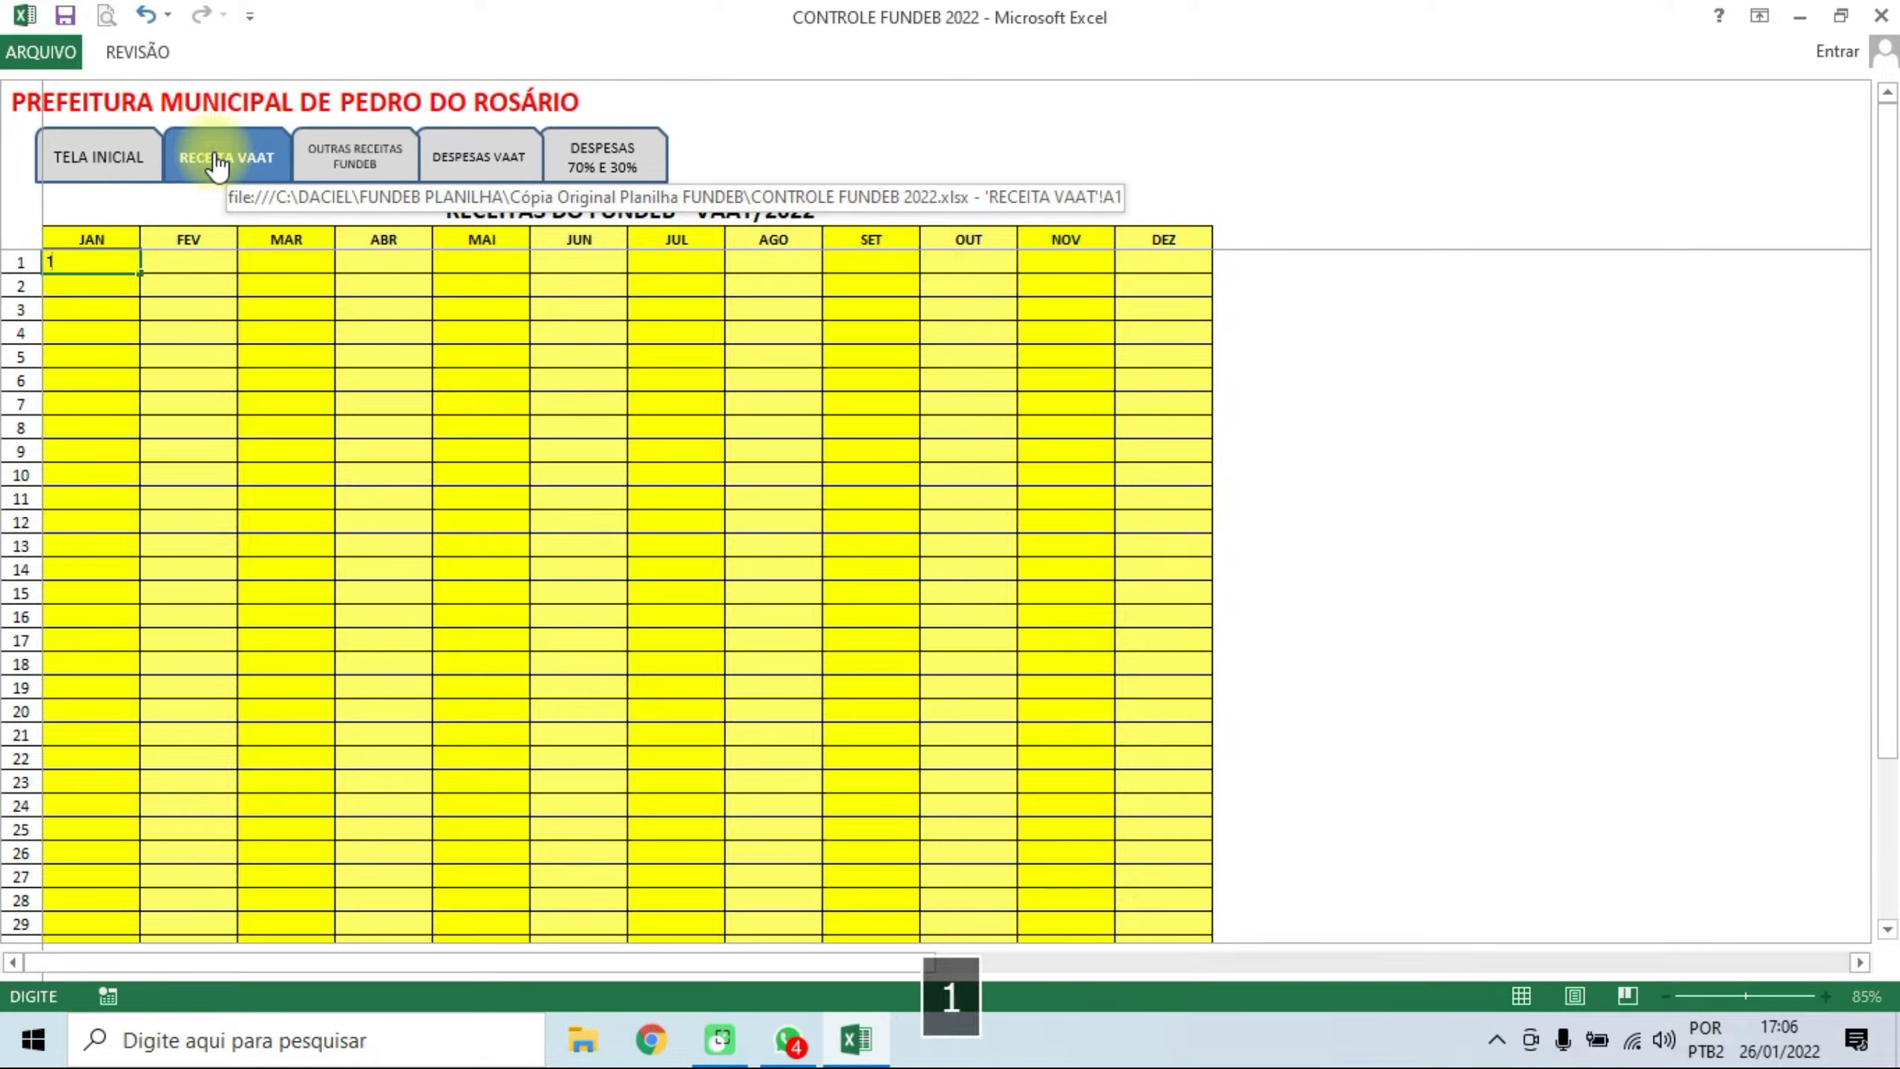
text(.000.00000)
key(Return)
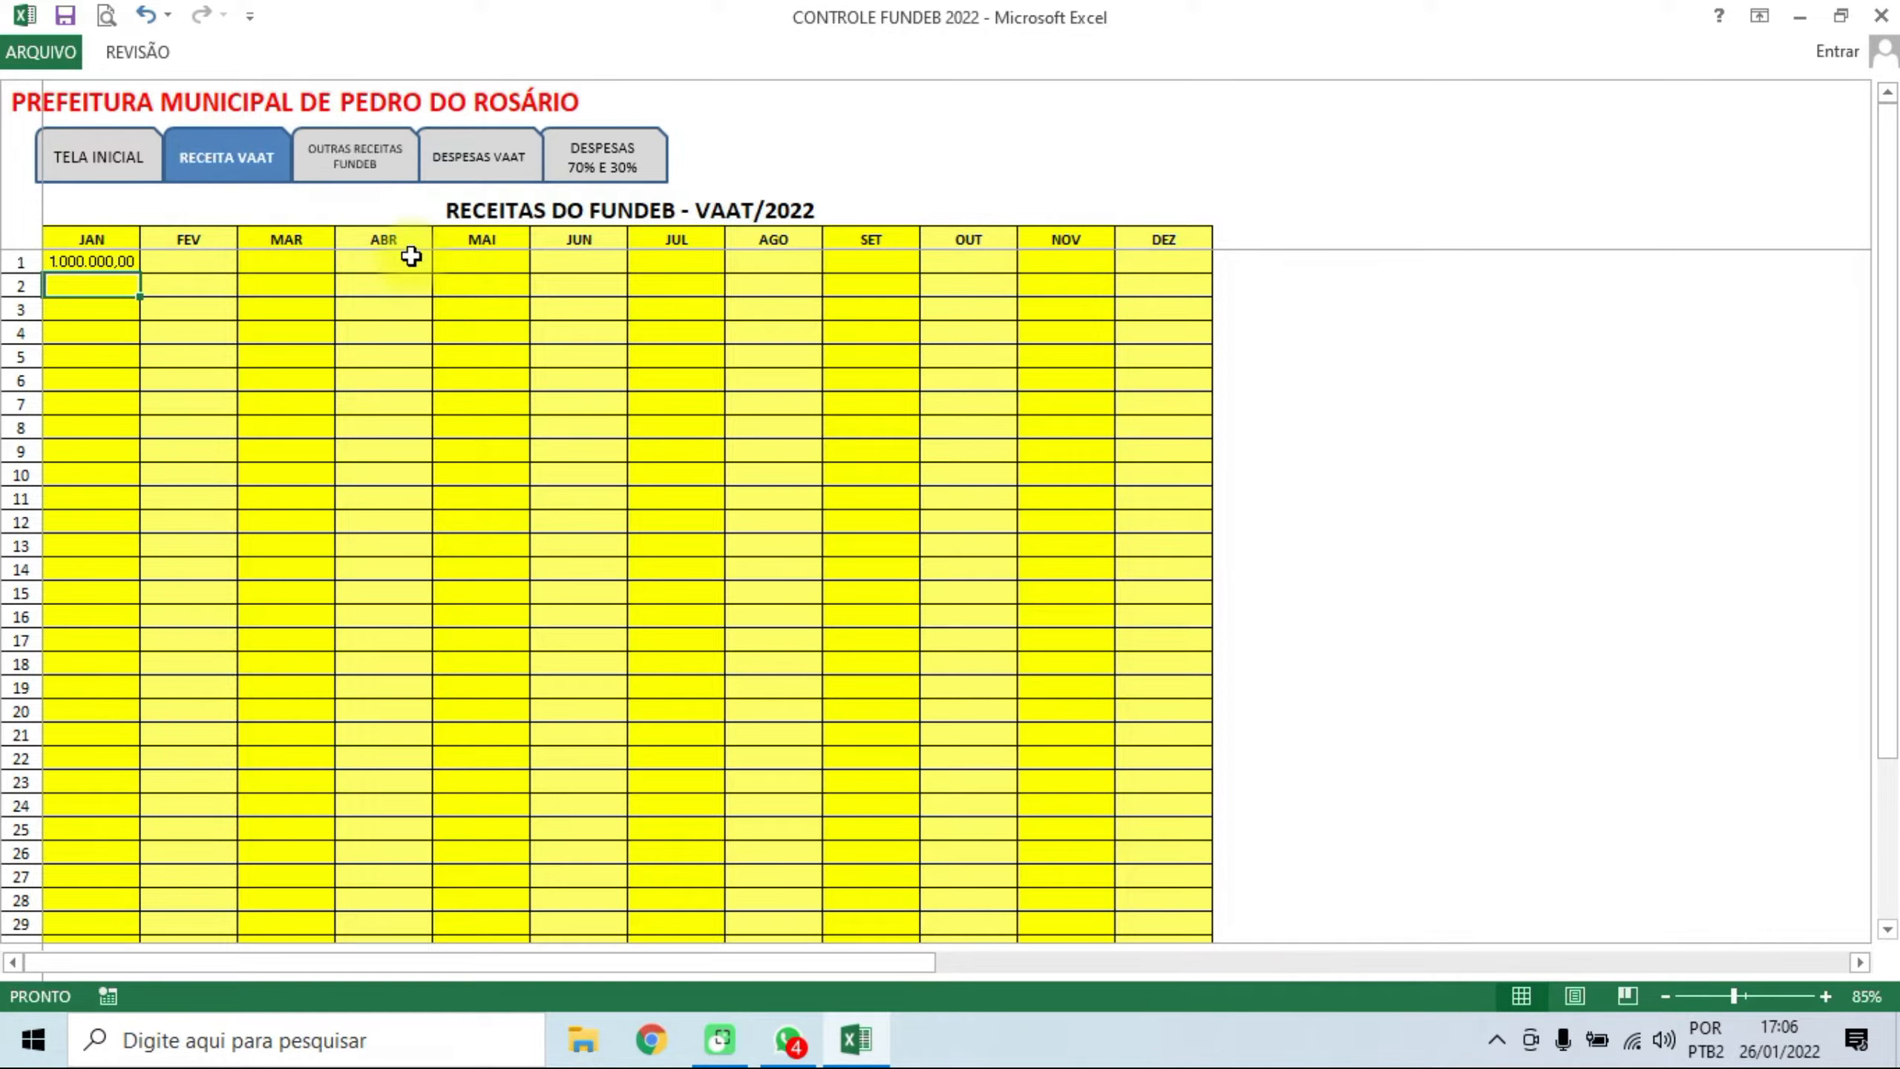
- Clear the February personnel expense under EDUCAÇÃO INFANTIL (50%) on the DESPESAS VAAT sheet
click(495, 157)
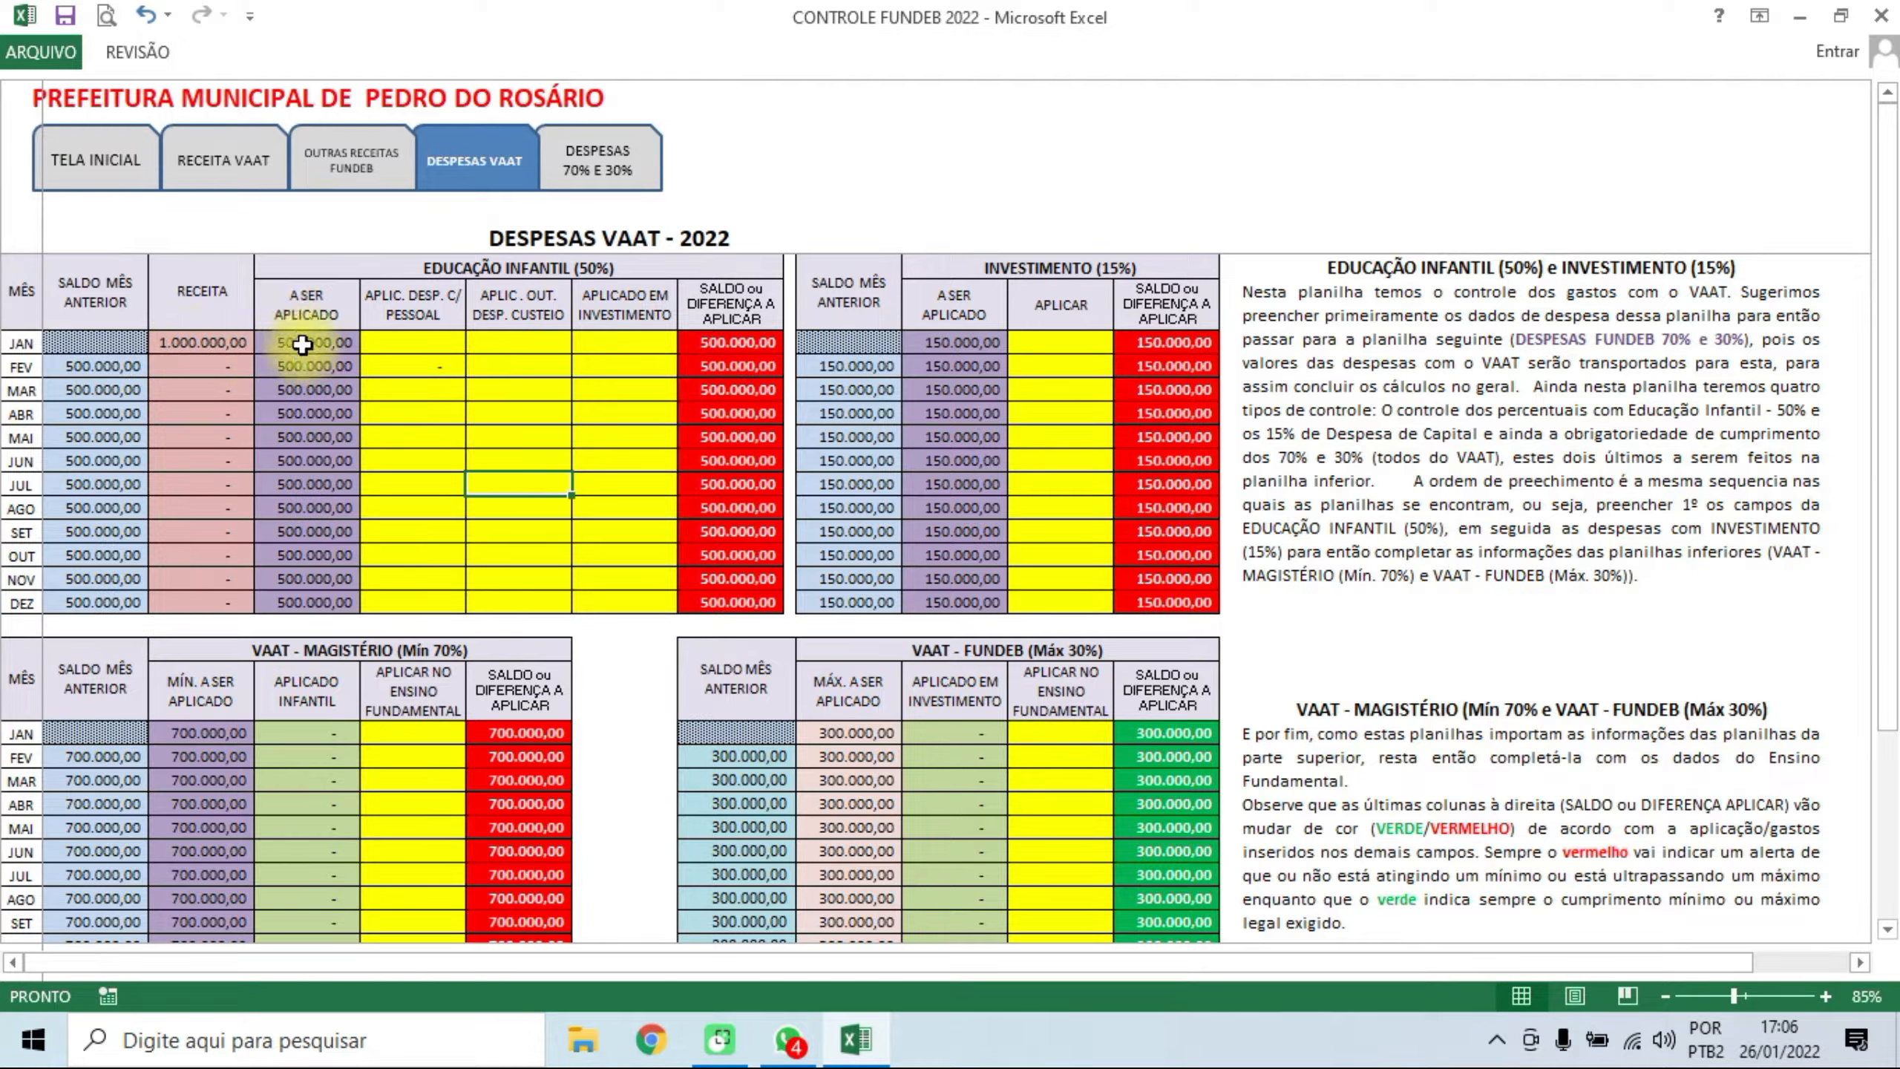
click(425, 375)
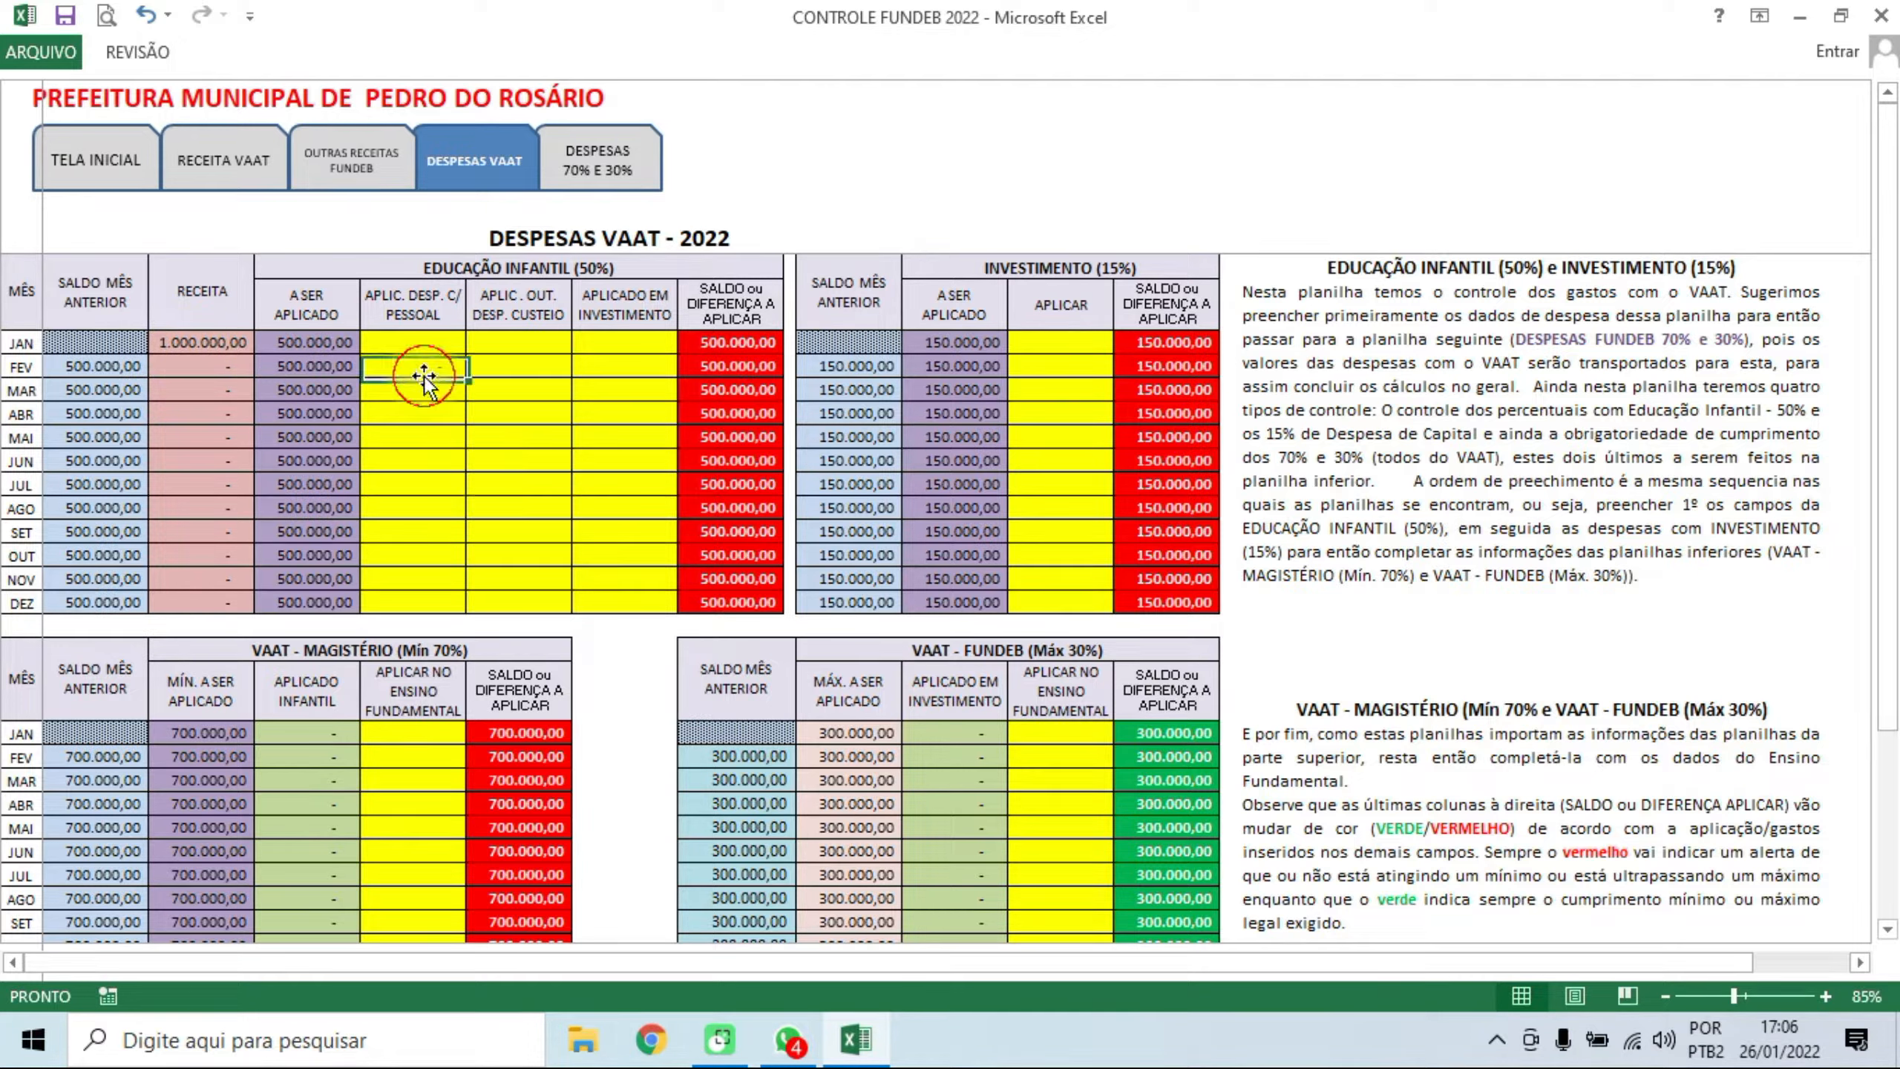
key(Delete)
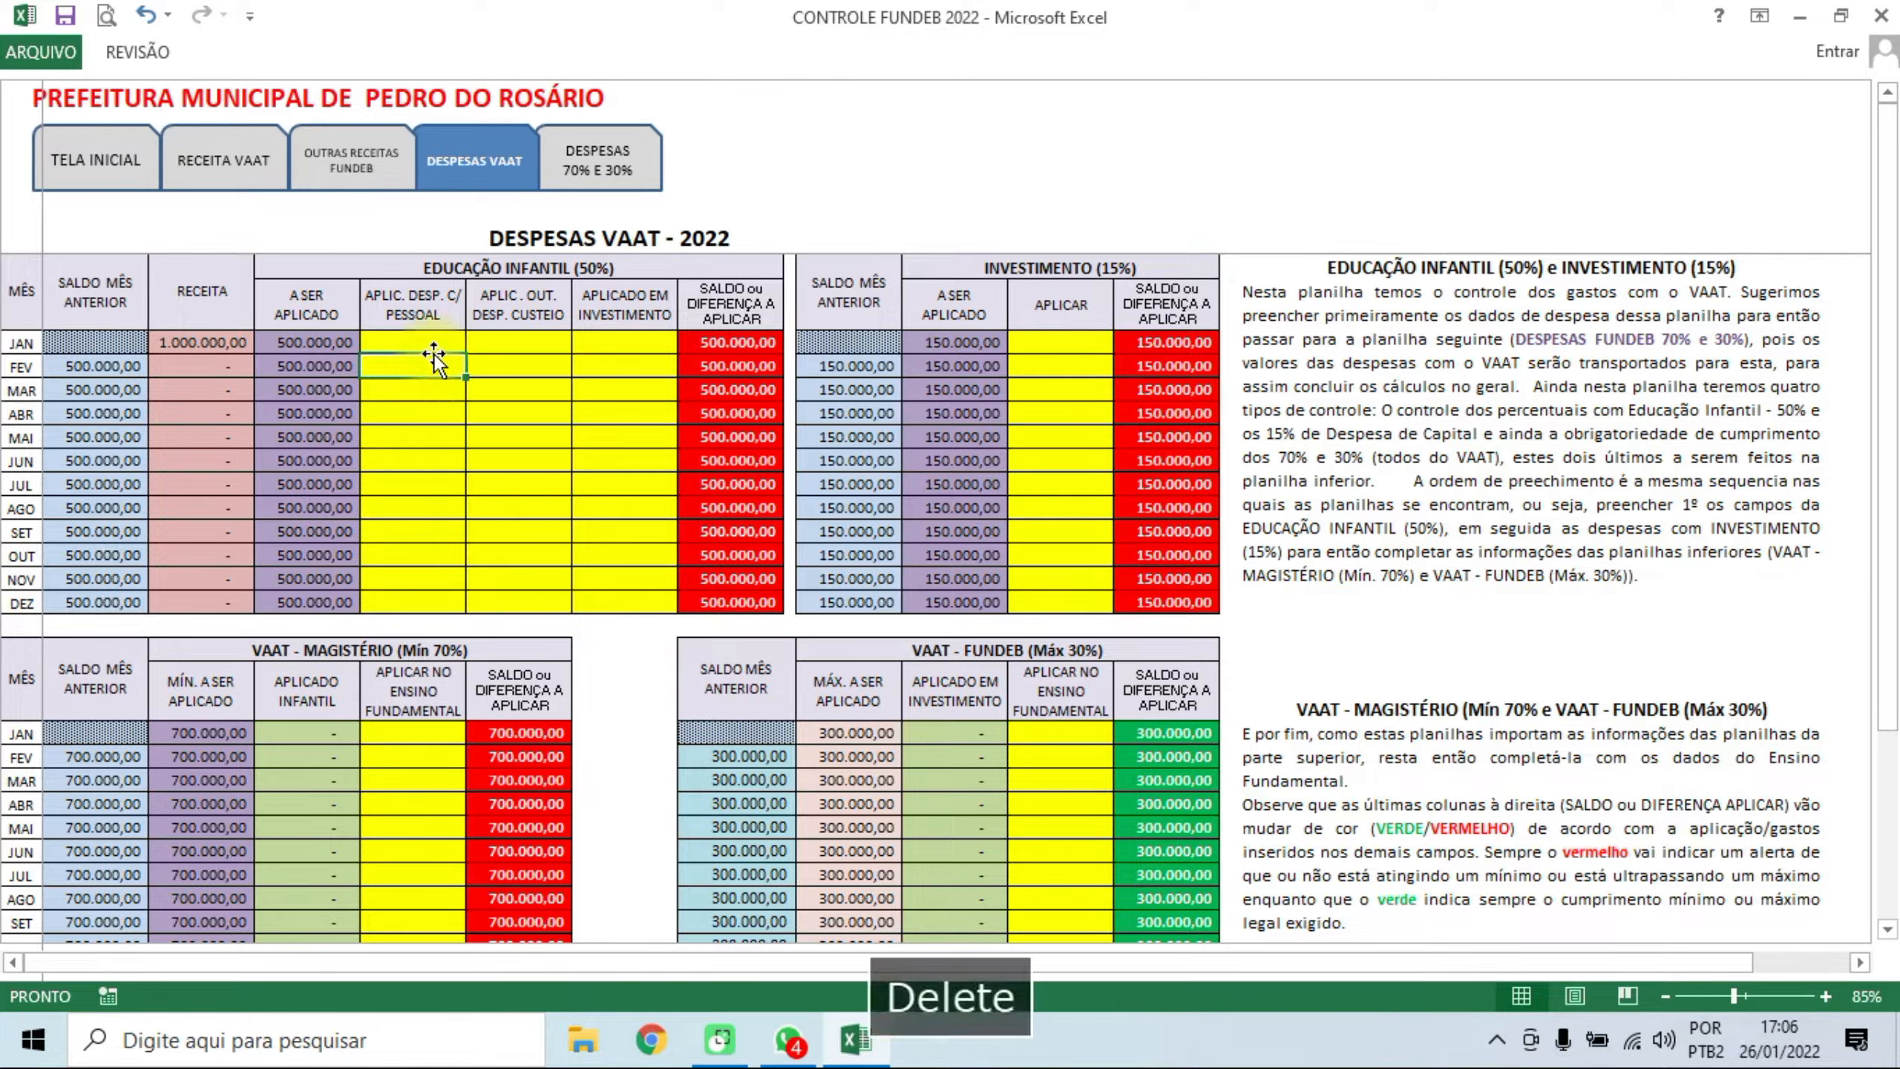
- Enter 260.000 as the January personnel expense (APLIC. DESP. C/ PESSOAL) under EDUCAÇÃO INFANTIL (50%)
click(429, 340)
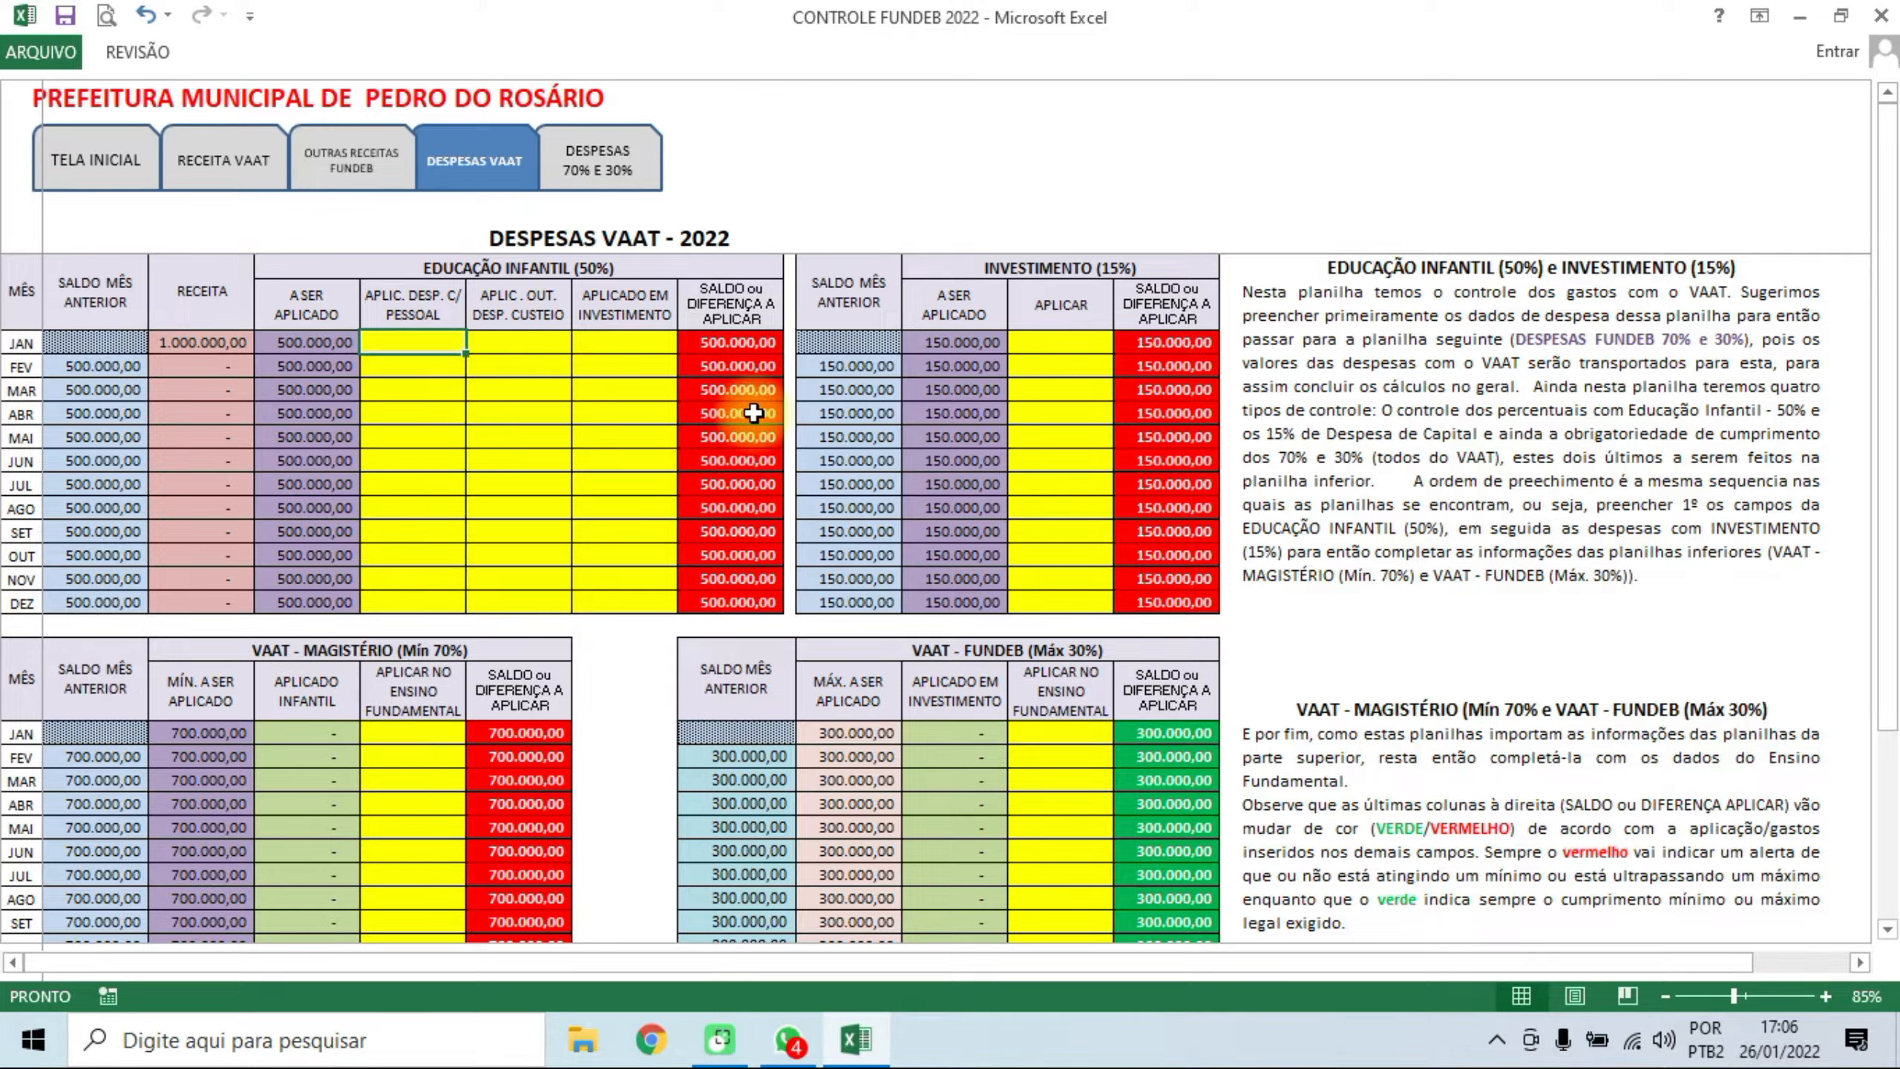
text(260.)
text(00)
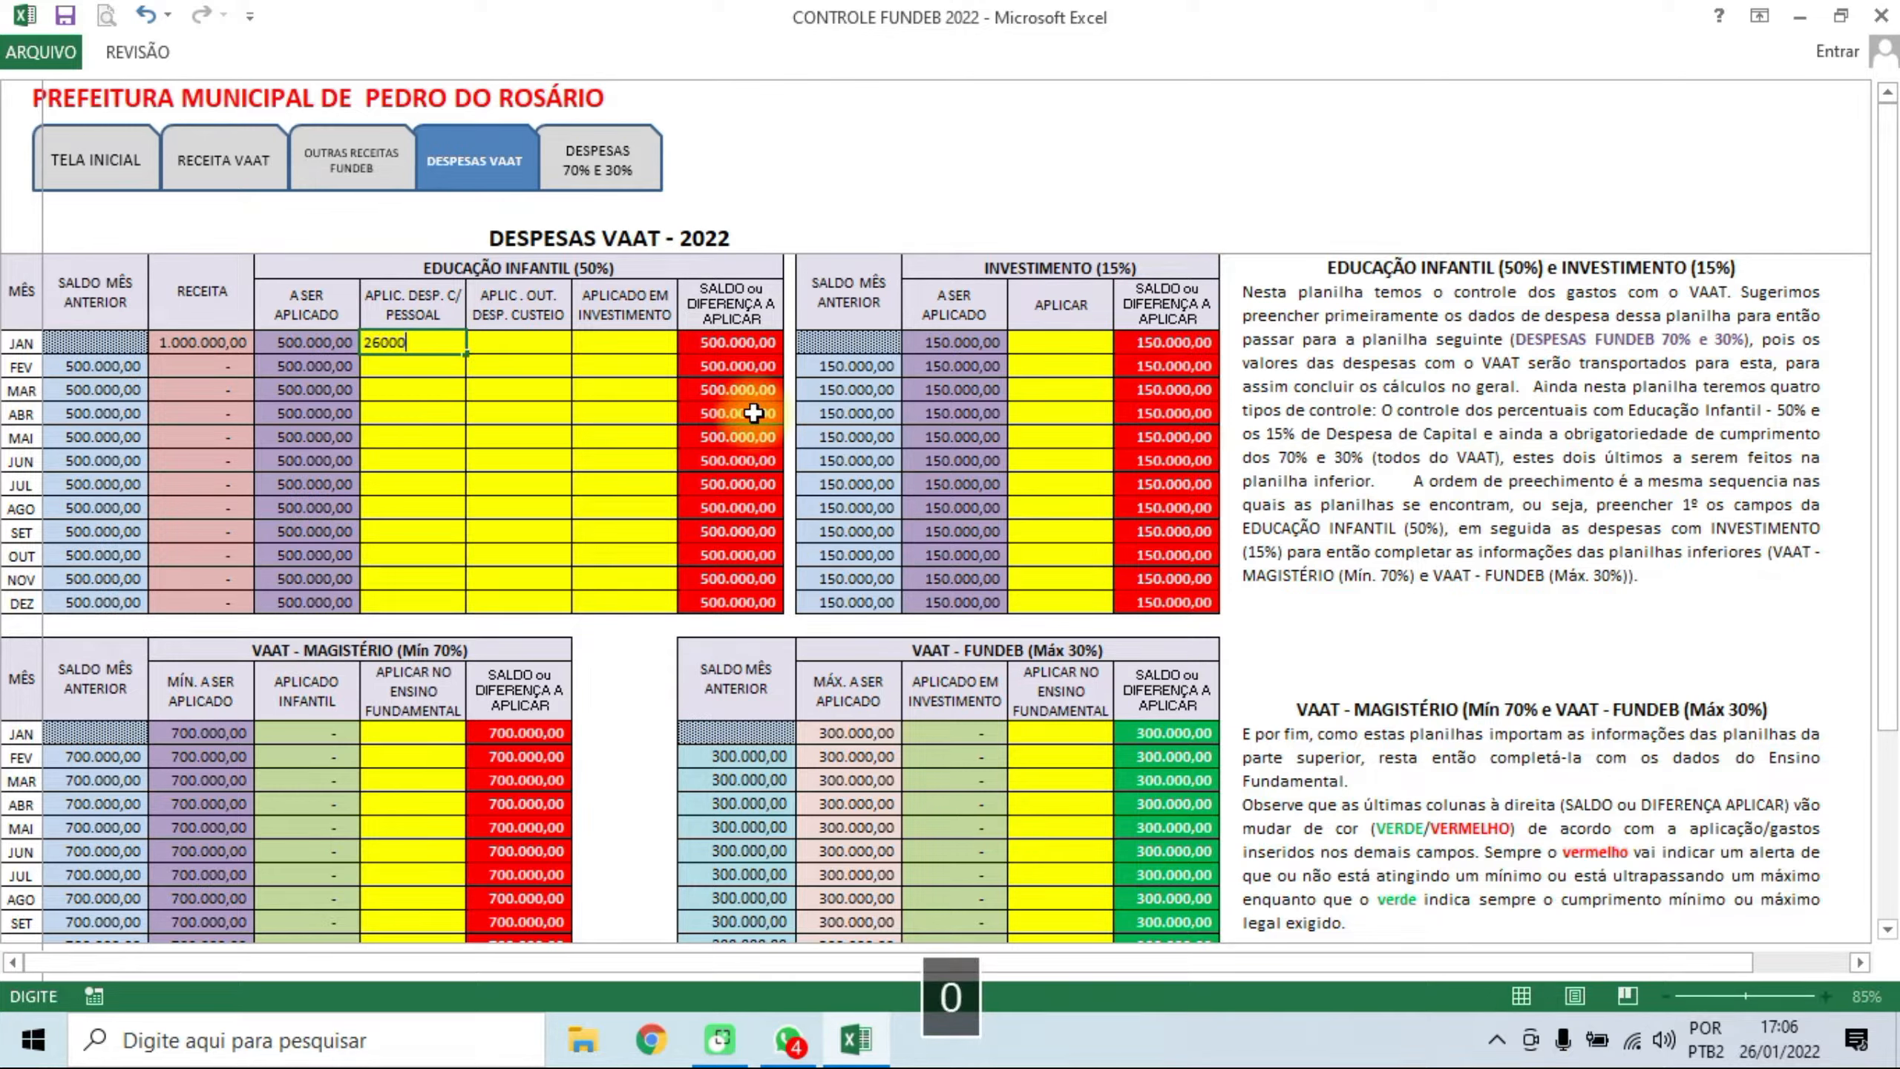
text(0)
key(Return)
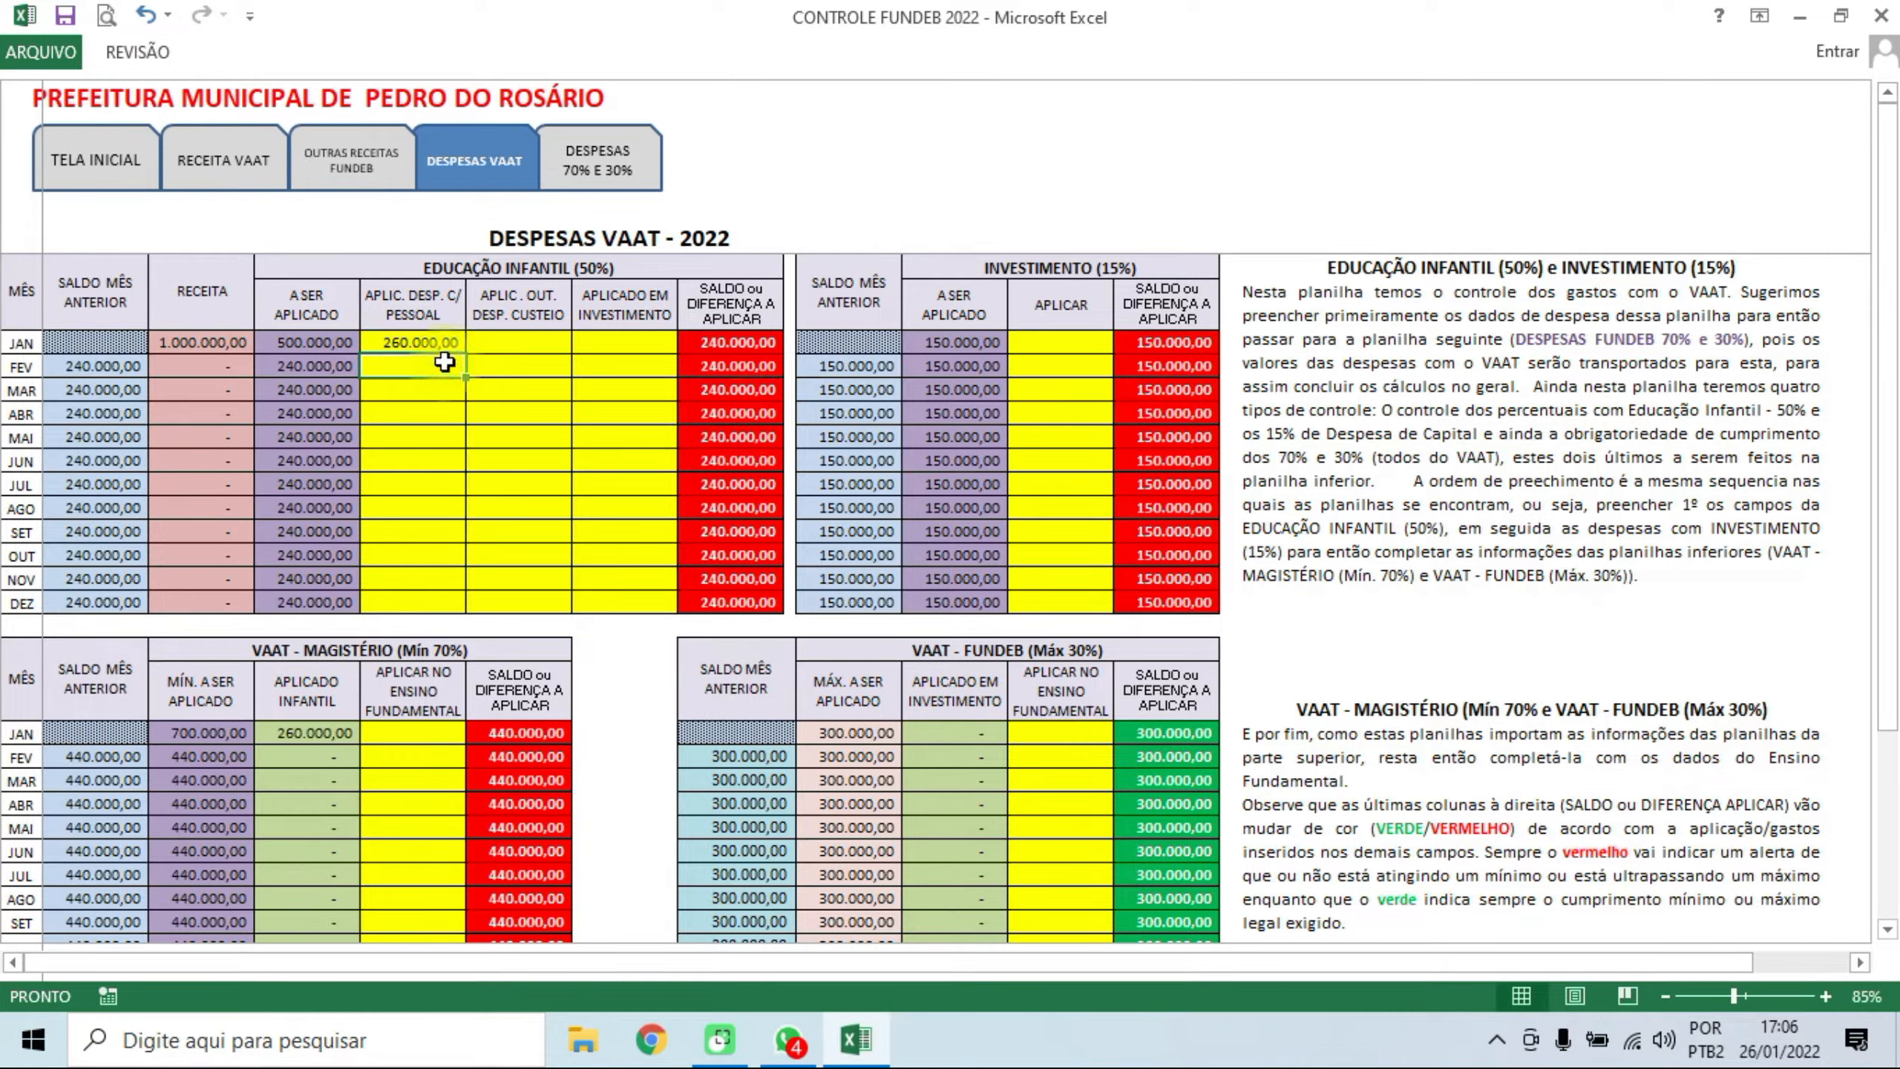
click(433, 342)
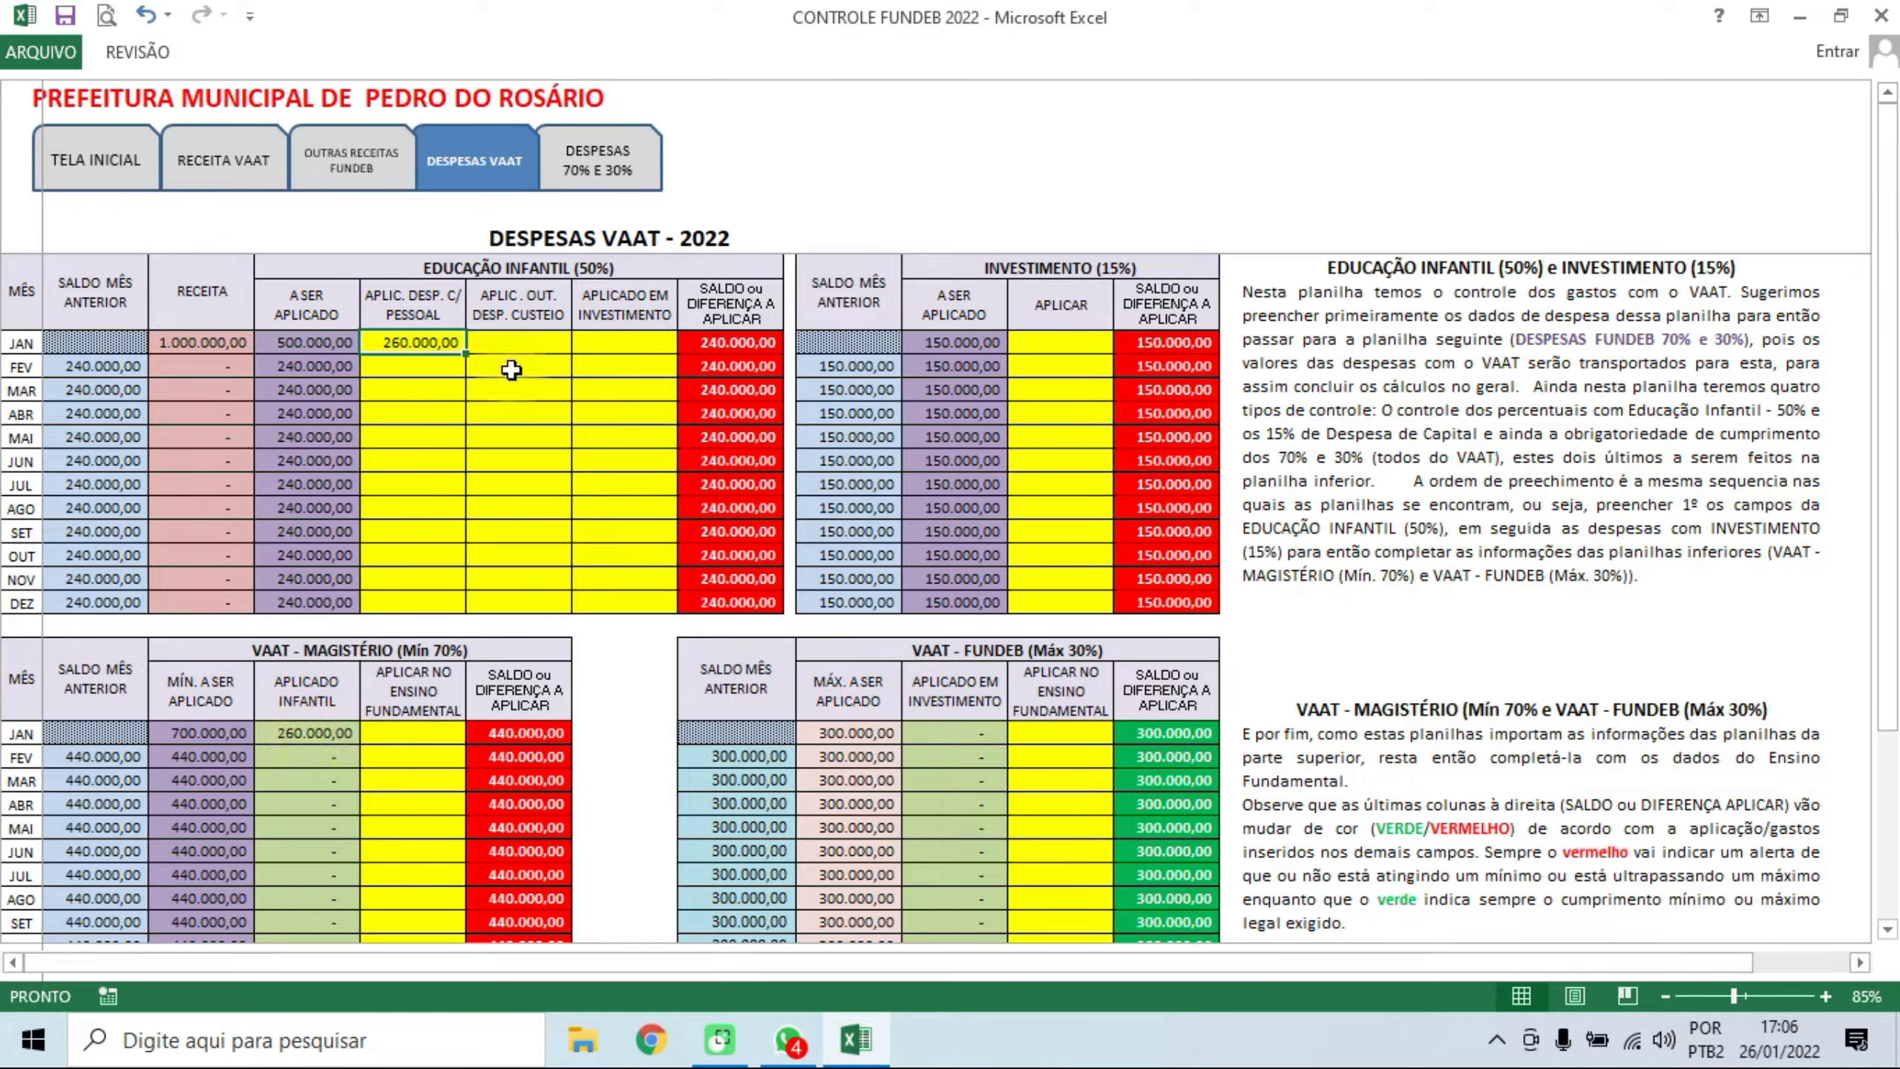
- Enter 180.000 as January's other running costs (APLIC. OUT. DESP. CUSTEIO) under EDUCAÇÃO INFANTIL (50%)
click(512, 343)
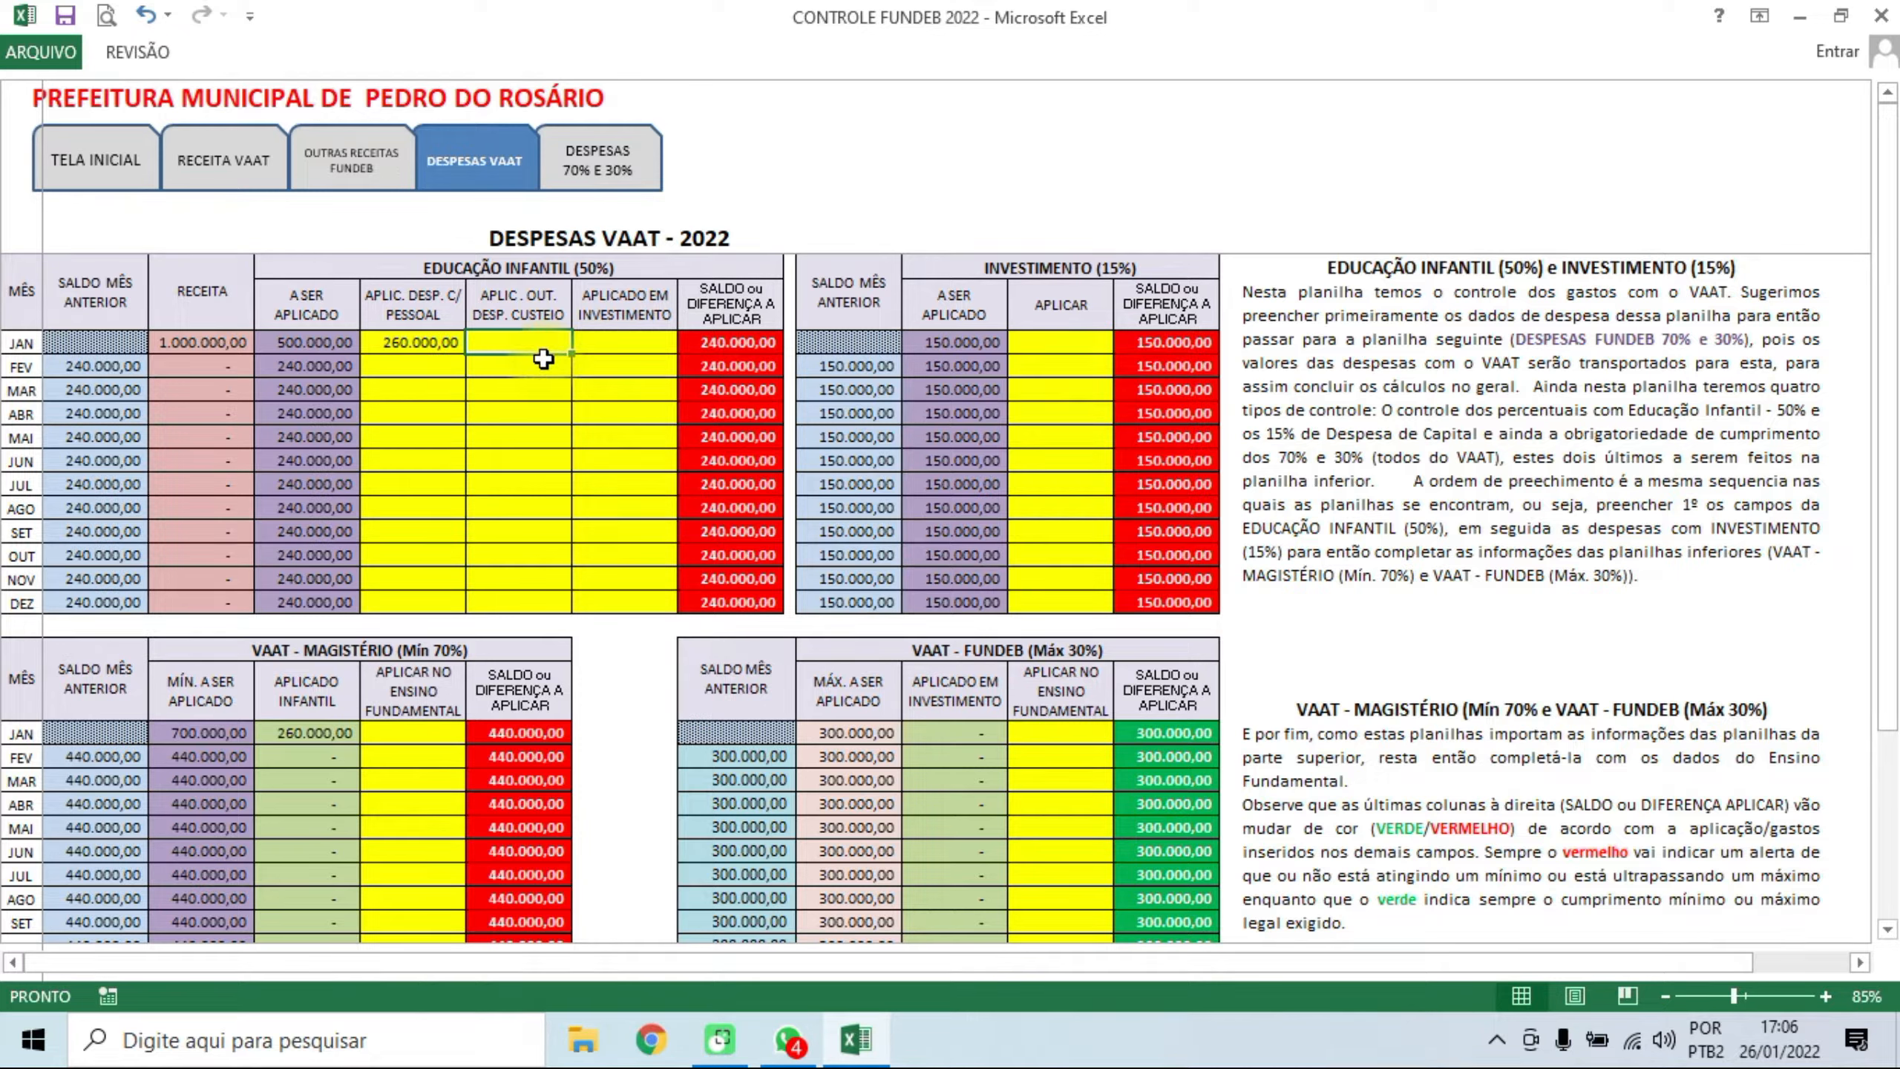
text(180.000)
key(Return)
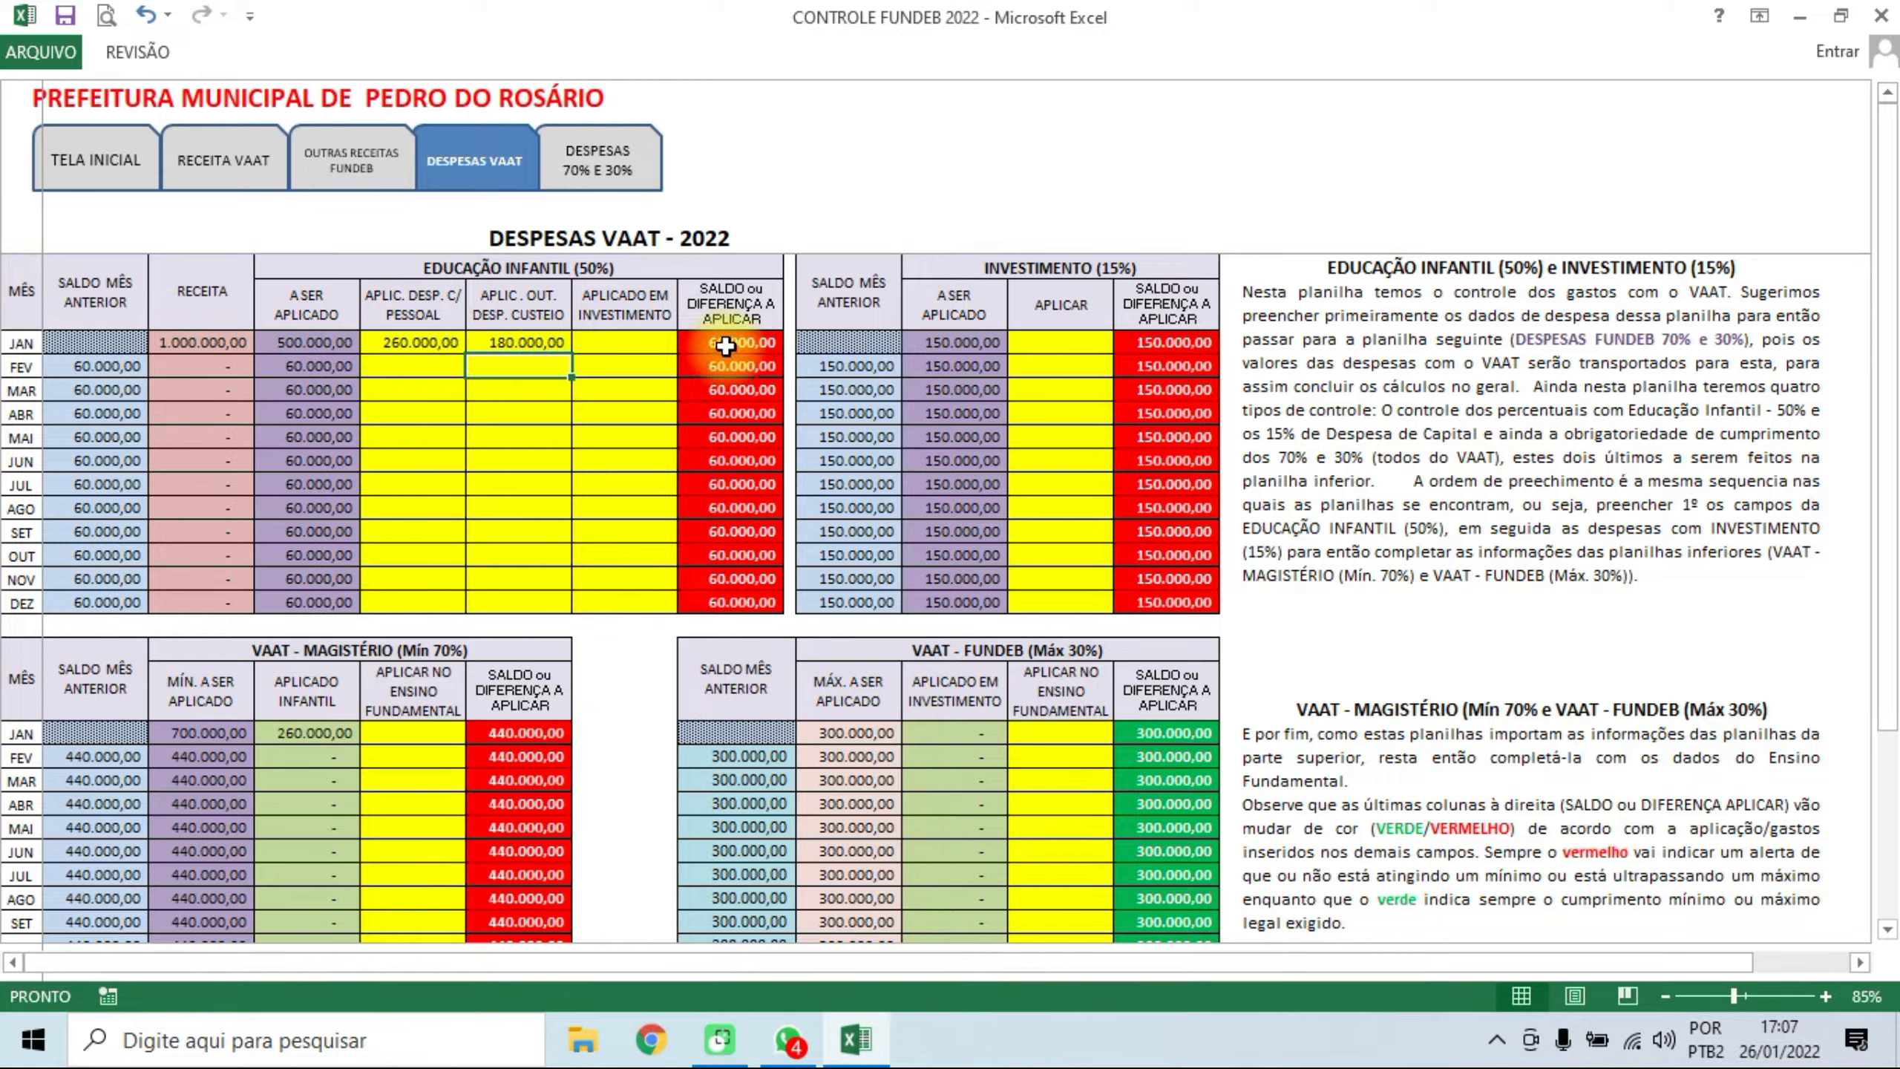
- Enter 60.000 as January's amount applied in investment (APLICADO EM INVESTIMENTO) under EDUCAÇÃO INFANTIL (50%)
click(615, 343)
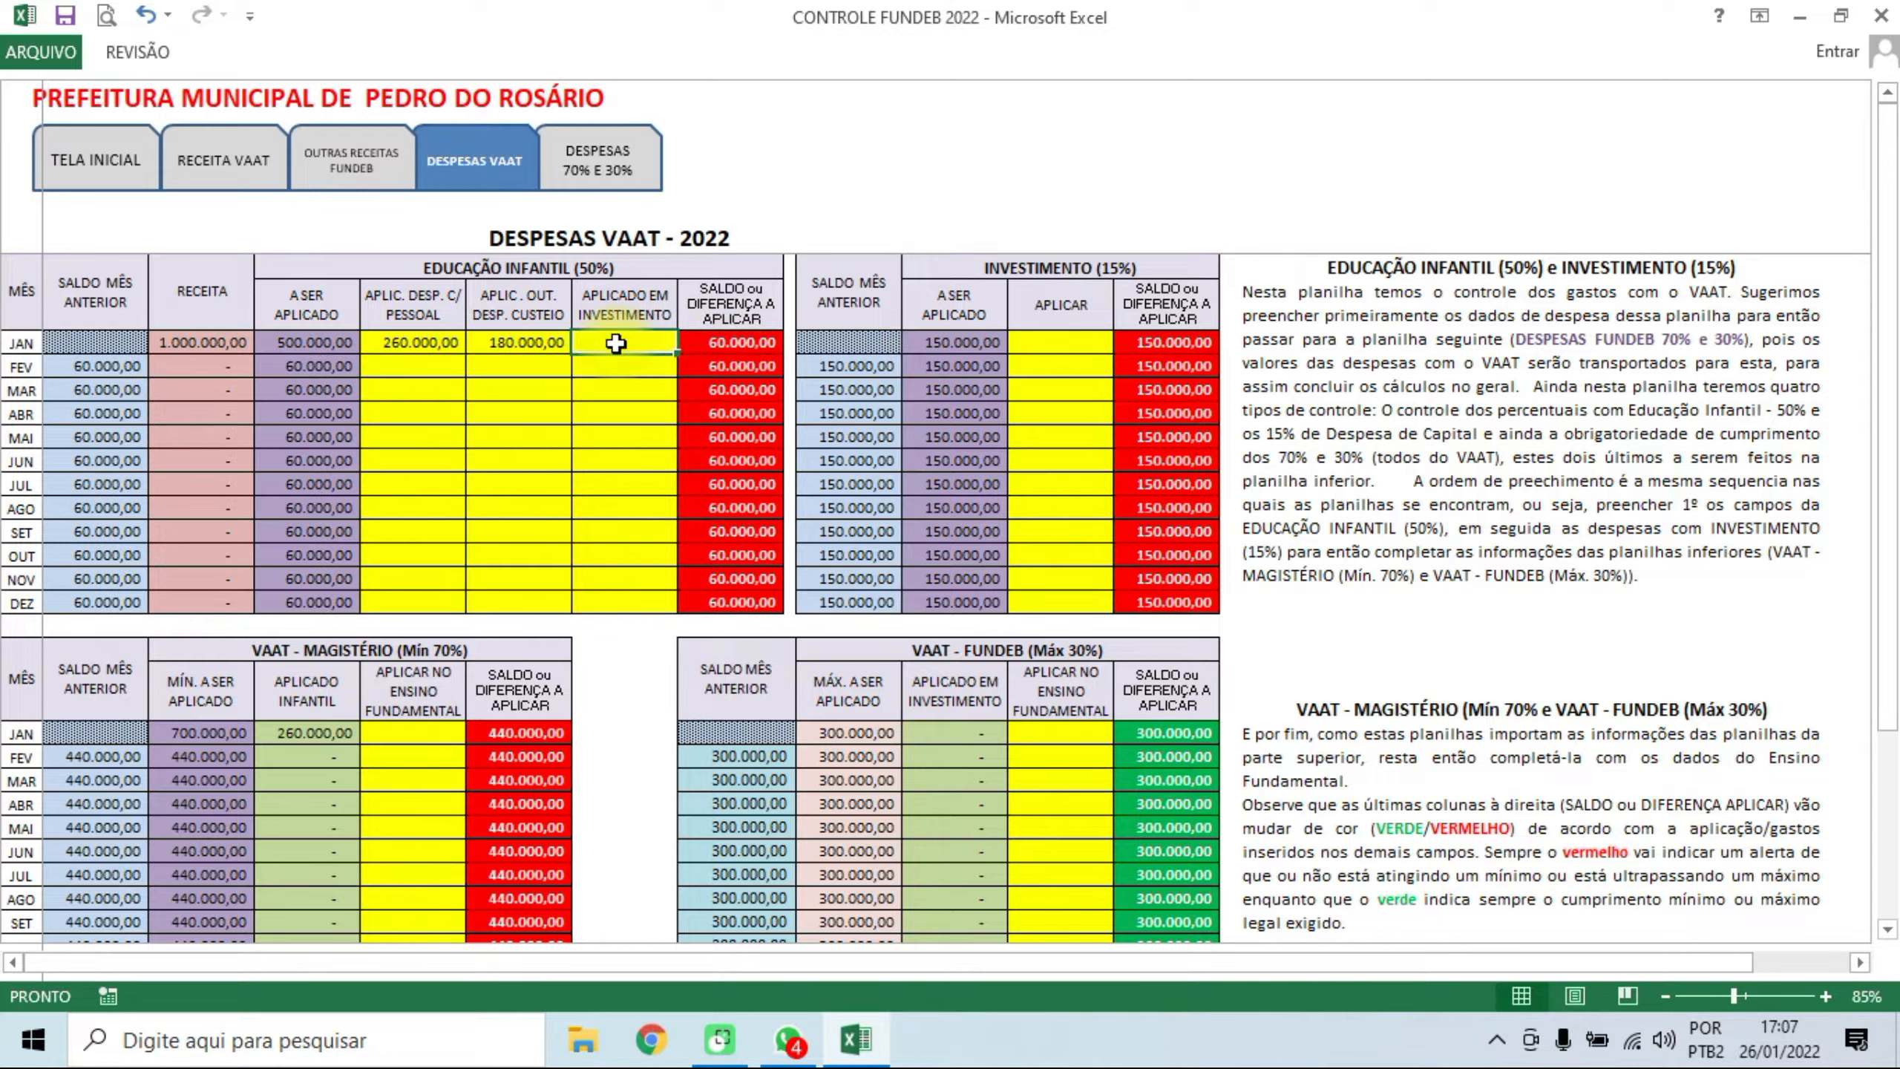
text(60000)
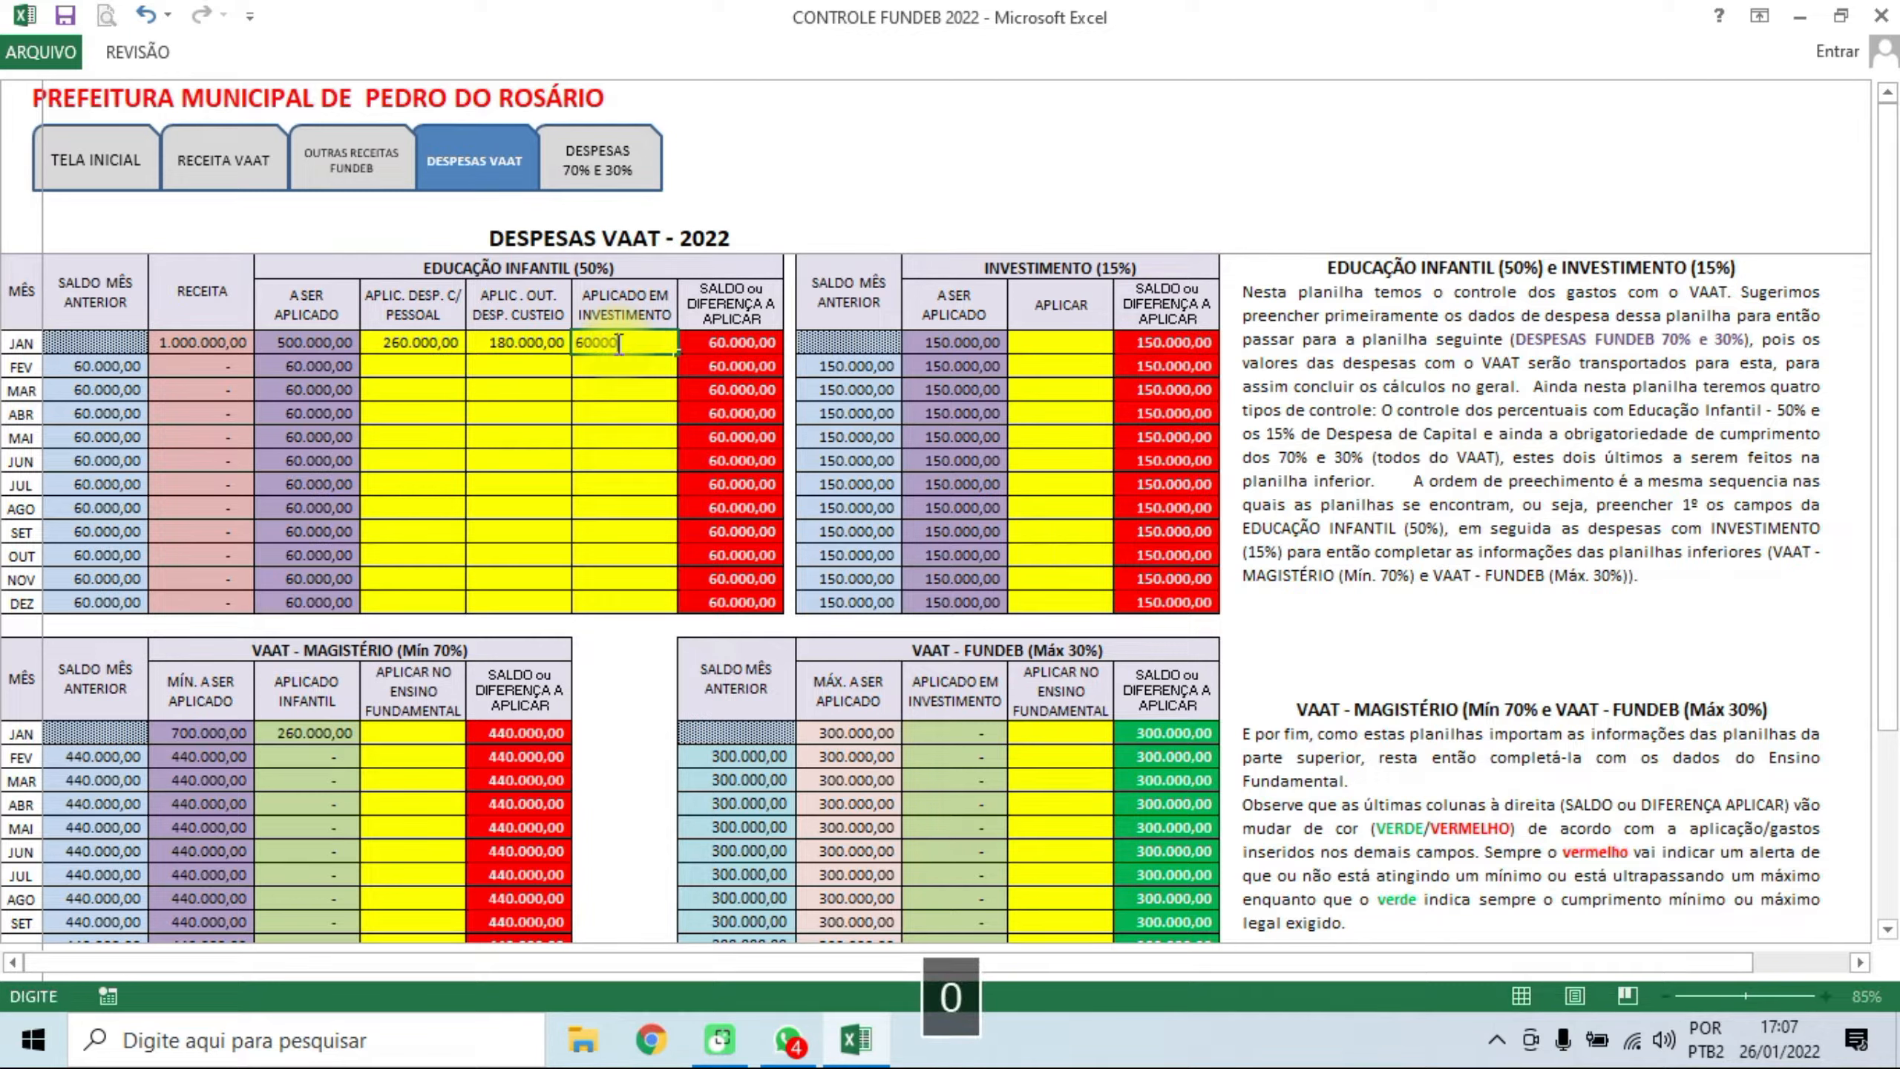
key(Return)
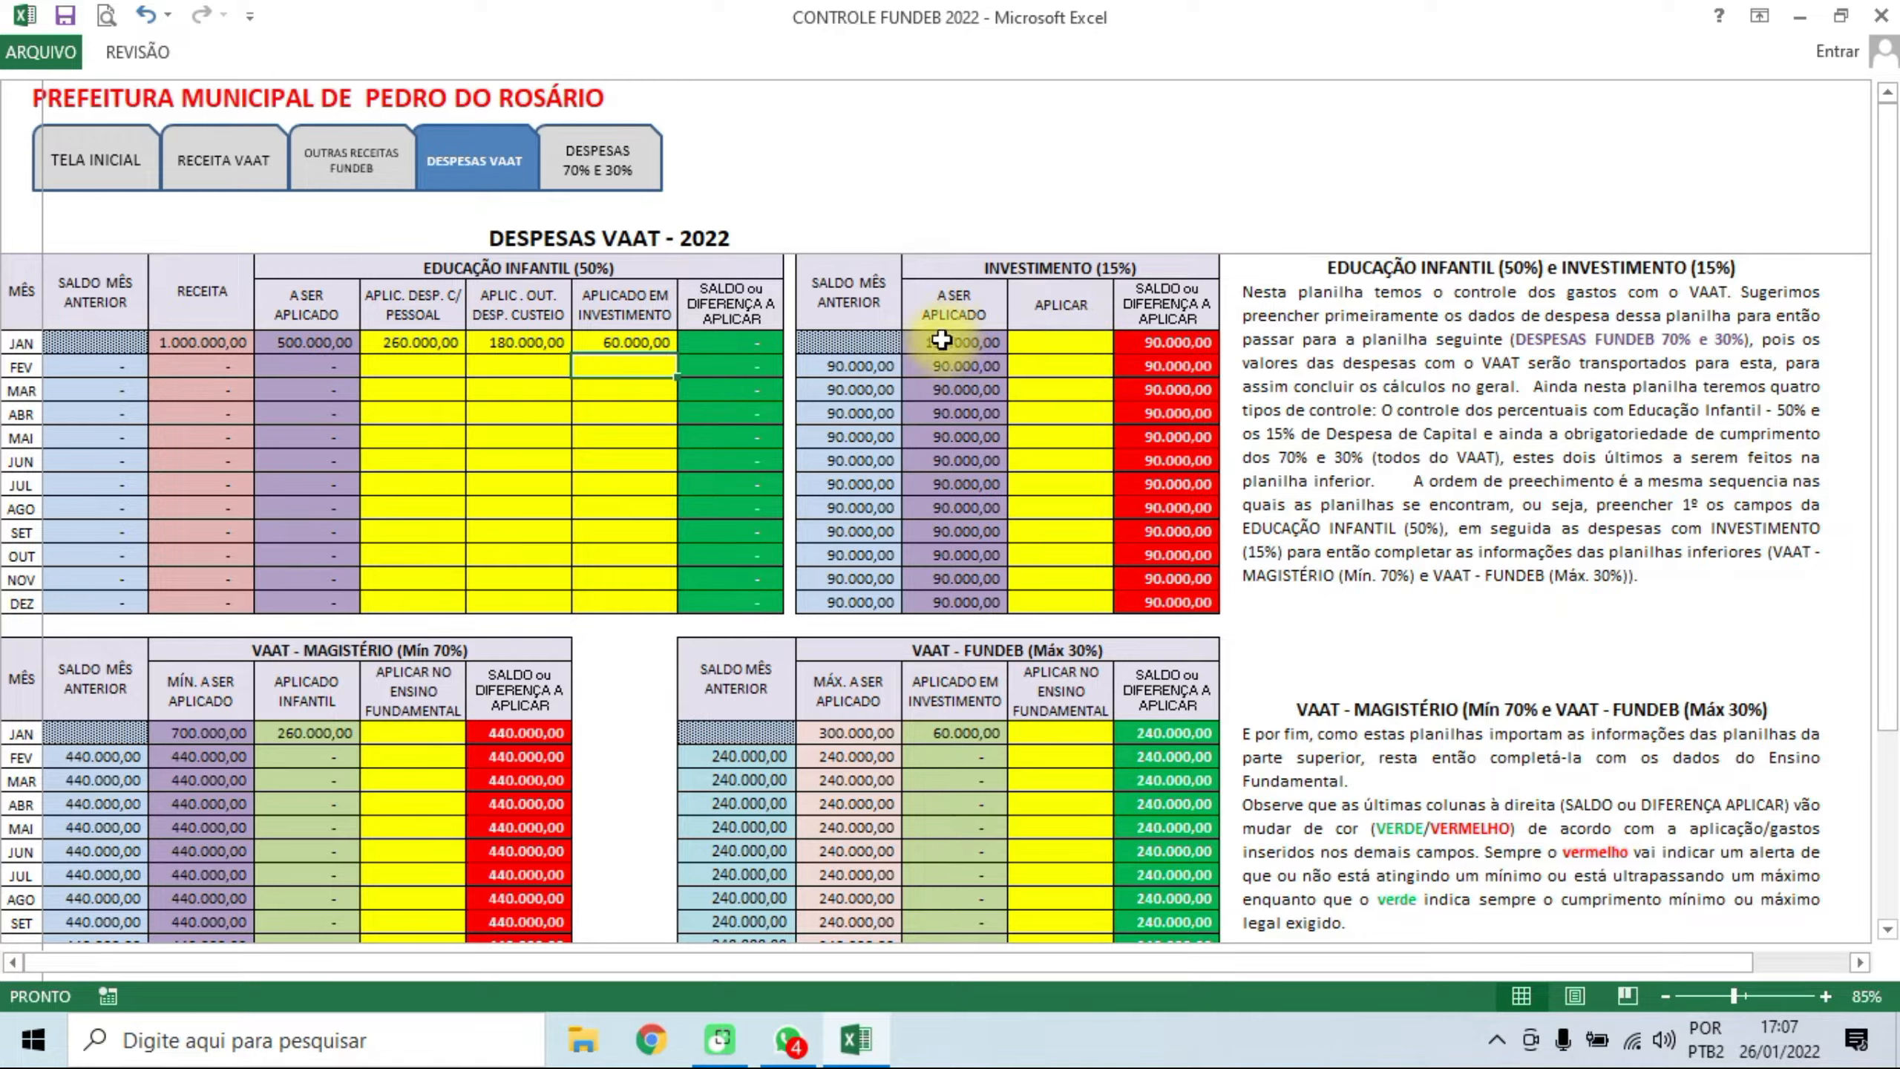
click(617, 338)
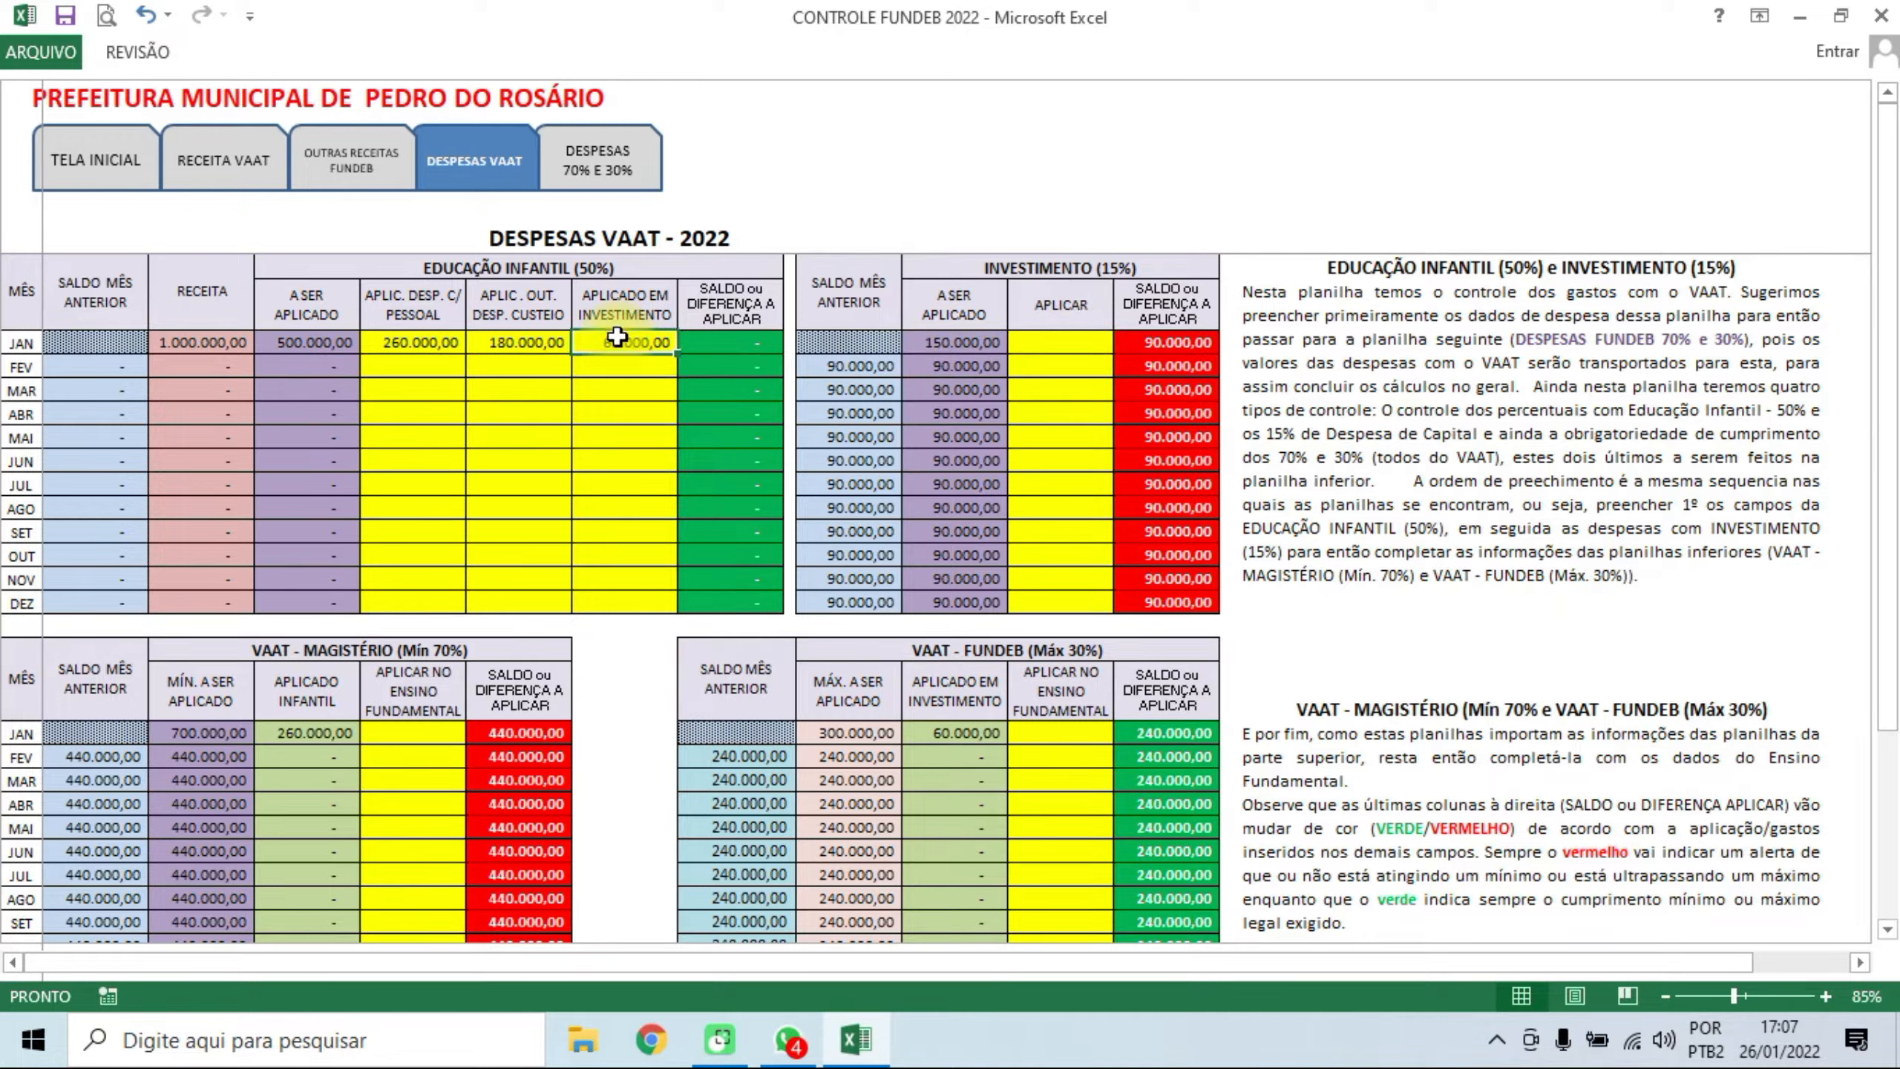
- Enter 90.000 in January's APLICAR cell under INVESTIMENTO (15%)
click(1071, 343)
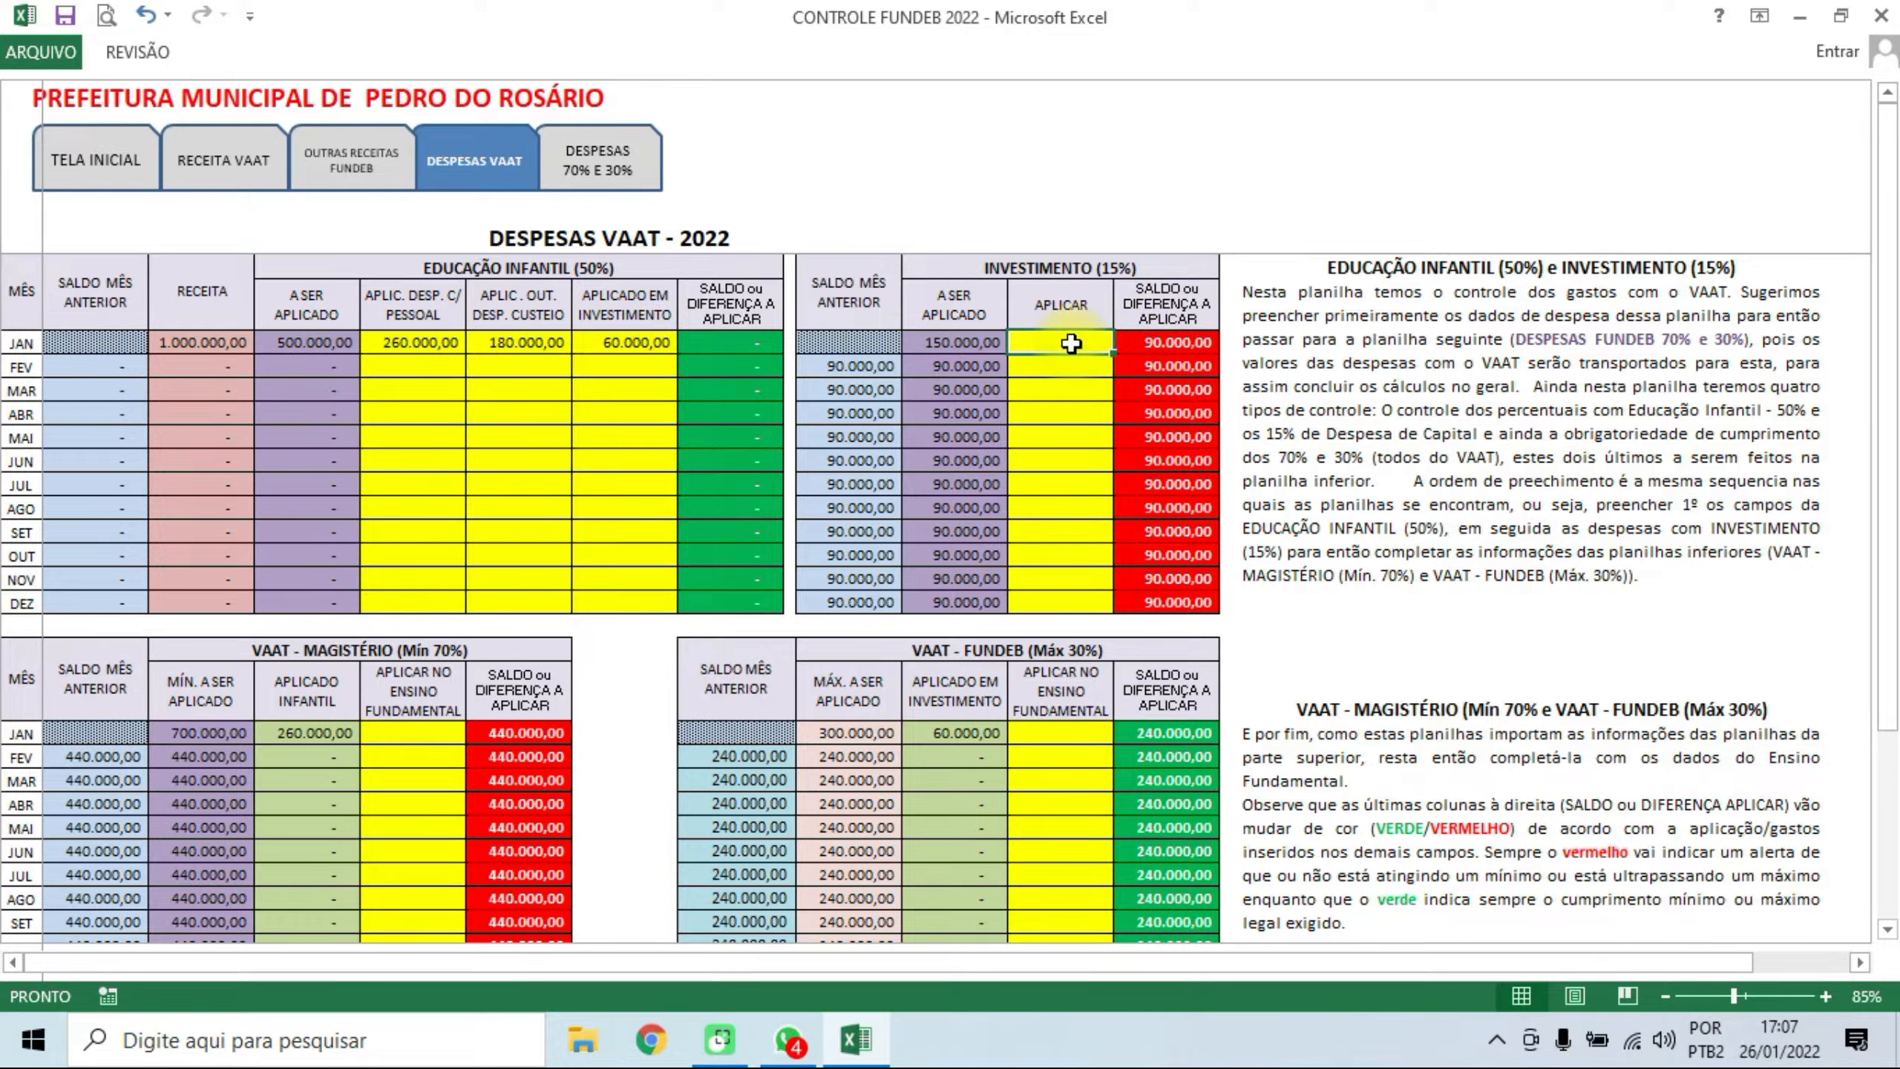
text(90)
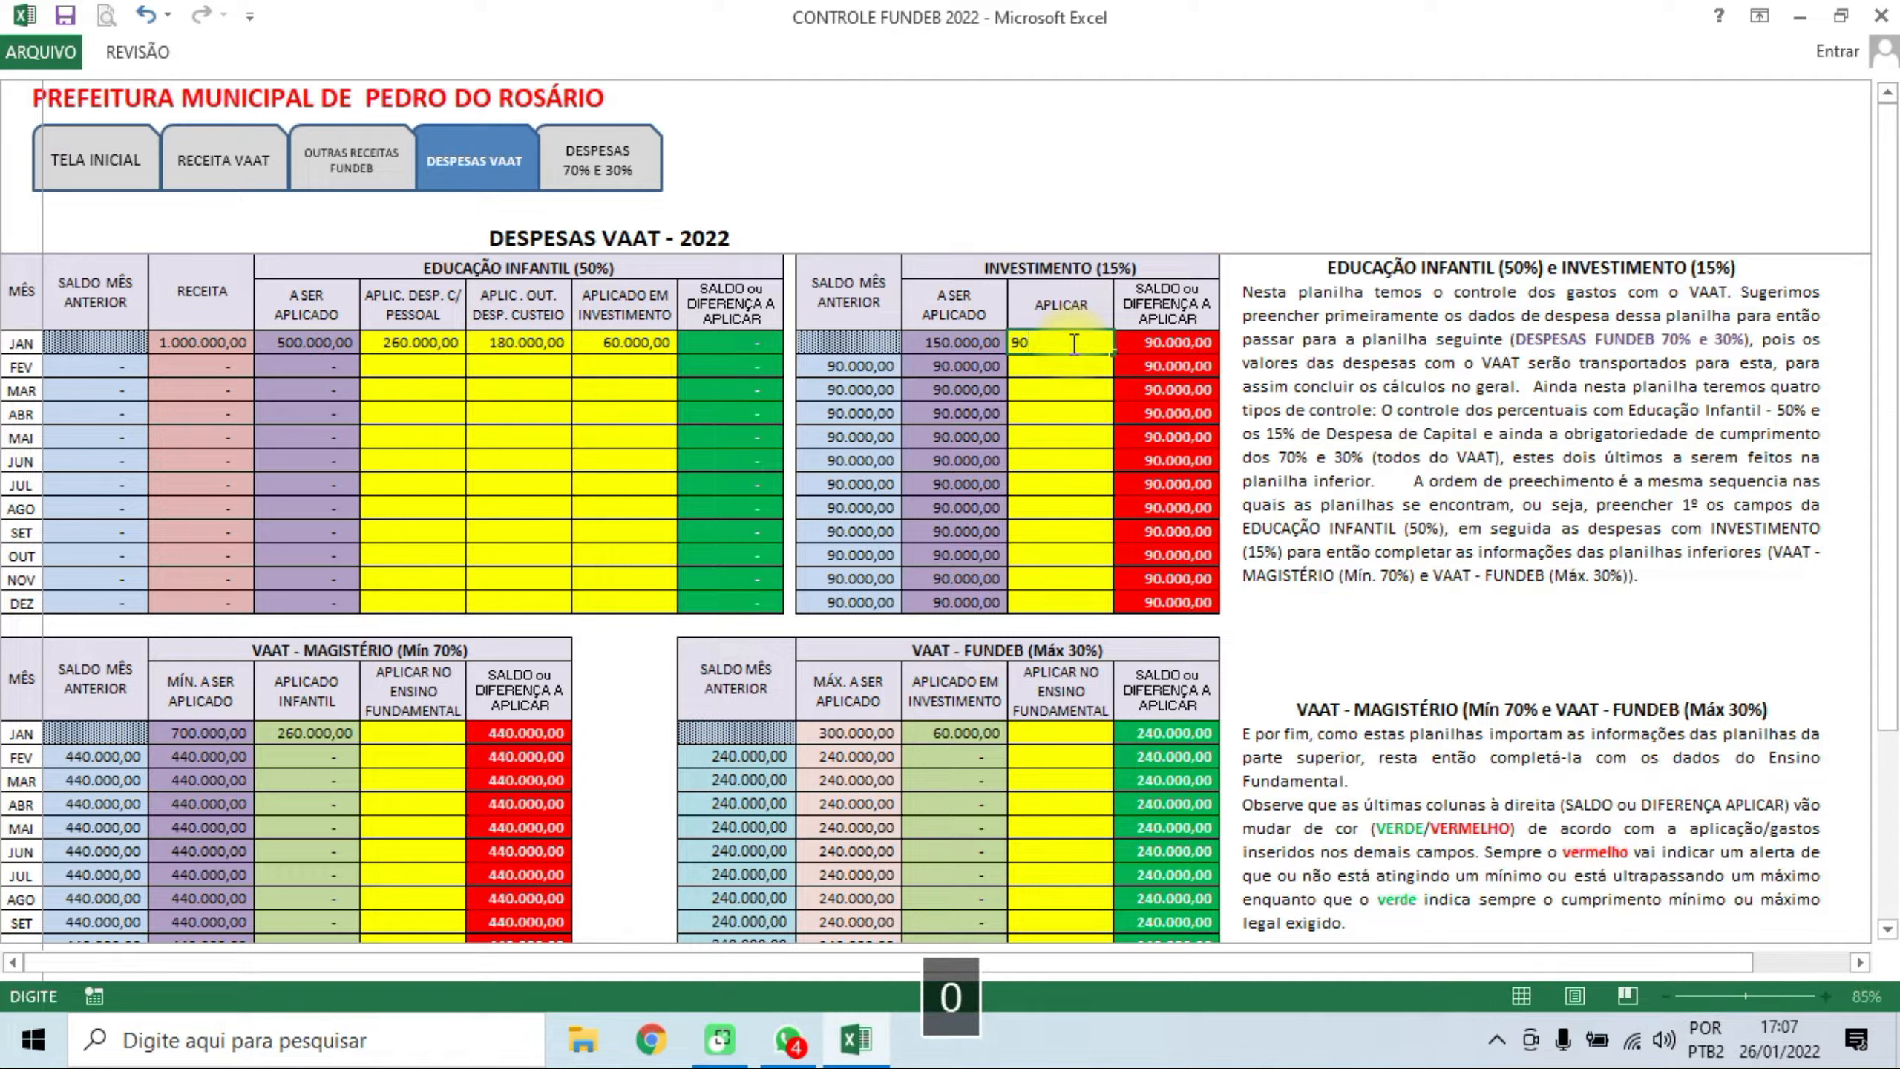
text(00)
key(Return)
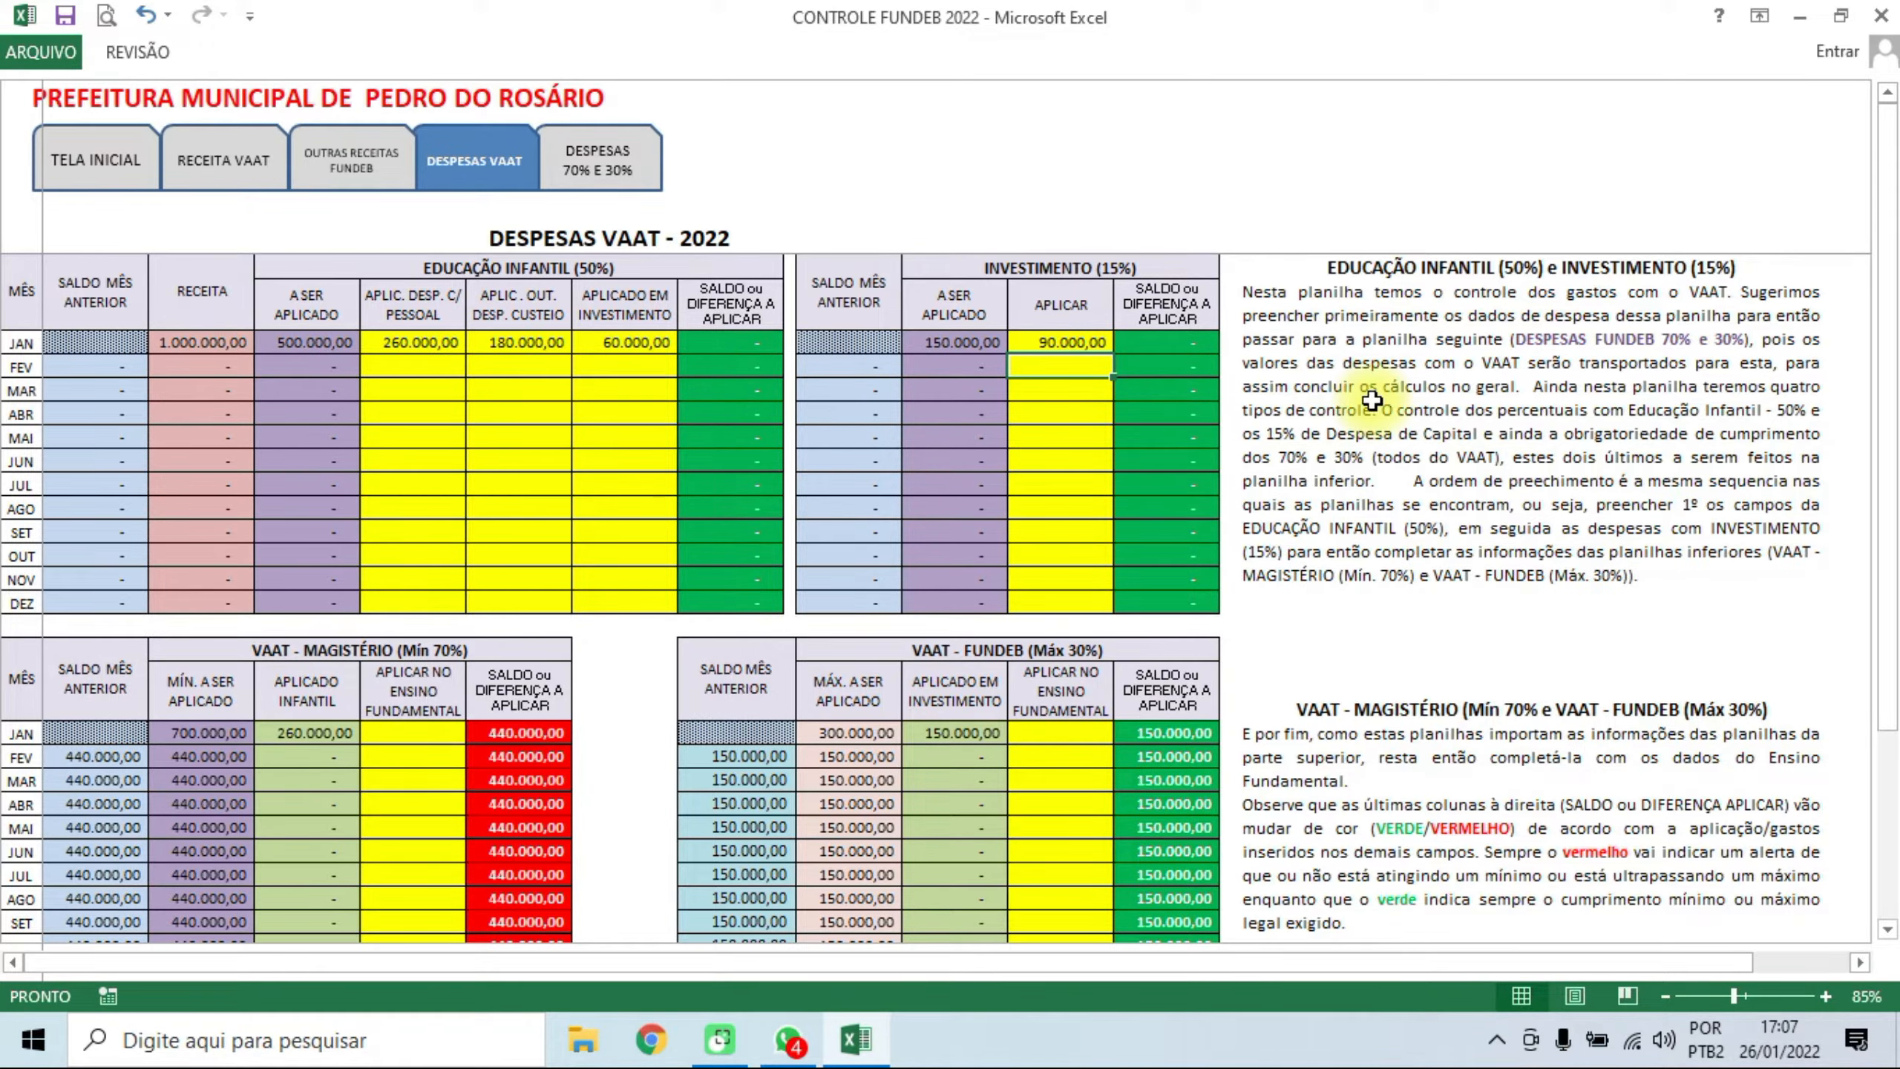
scroll(1372, 400, down, 2)
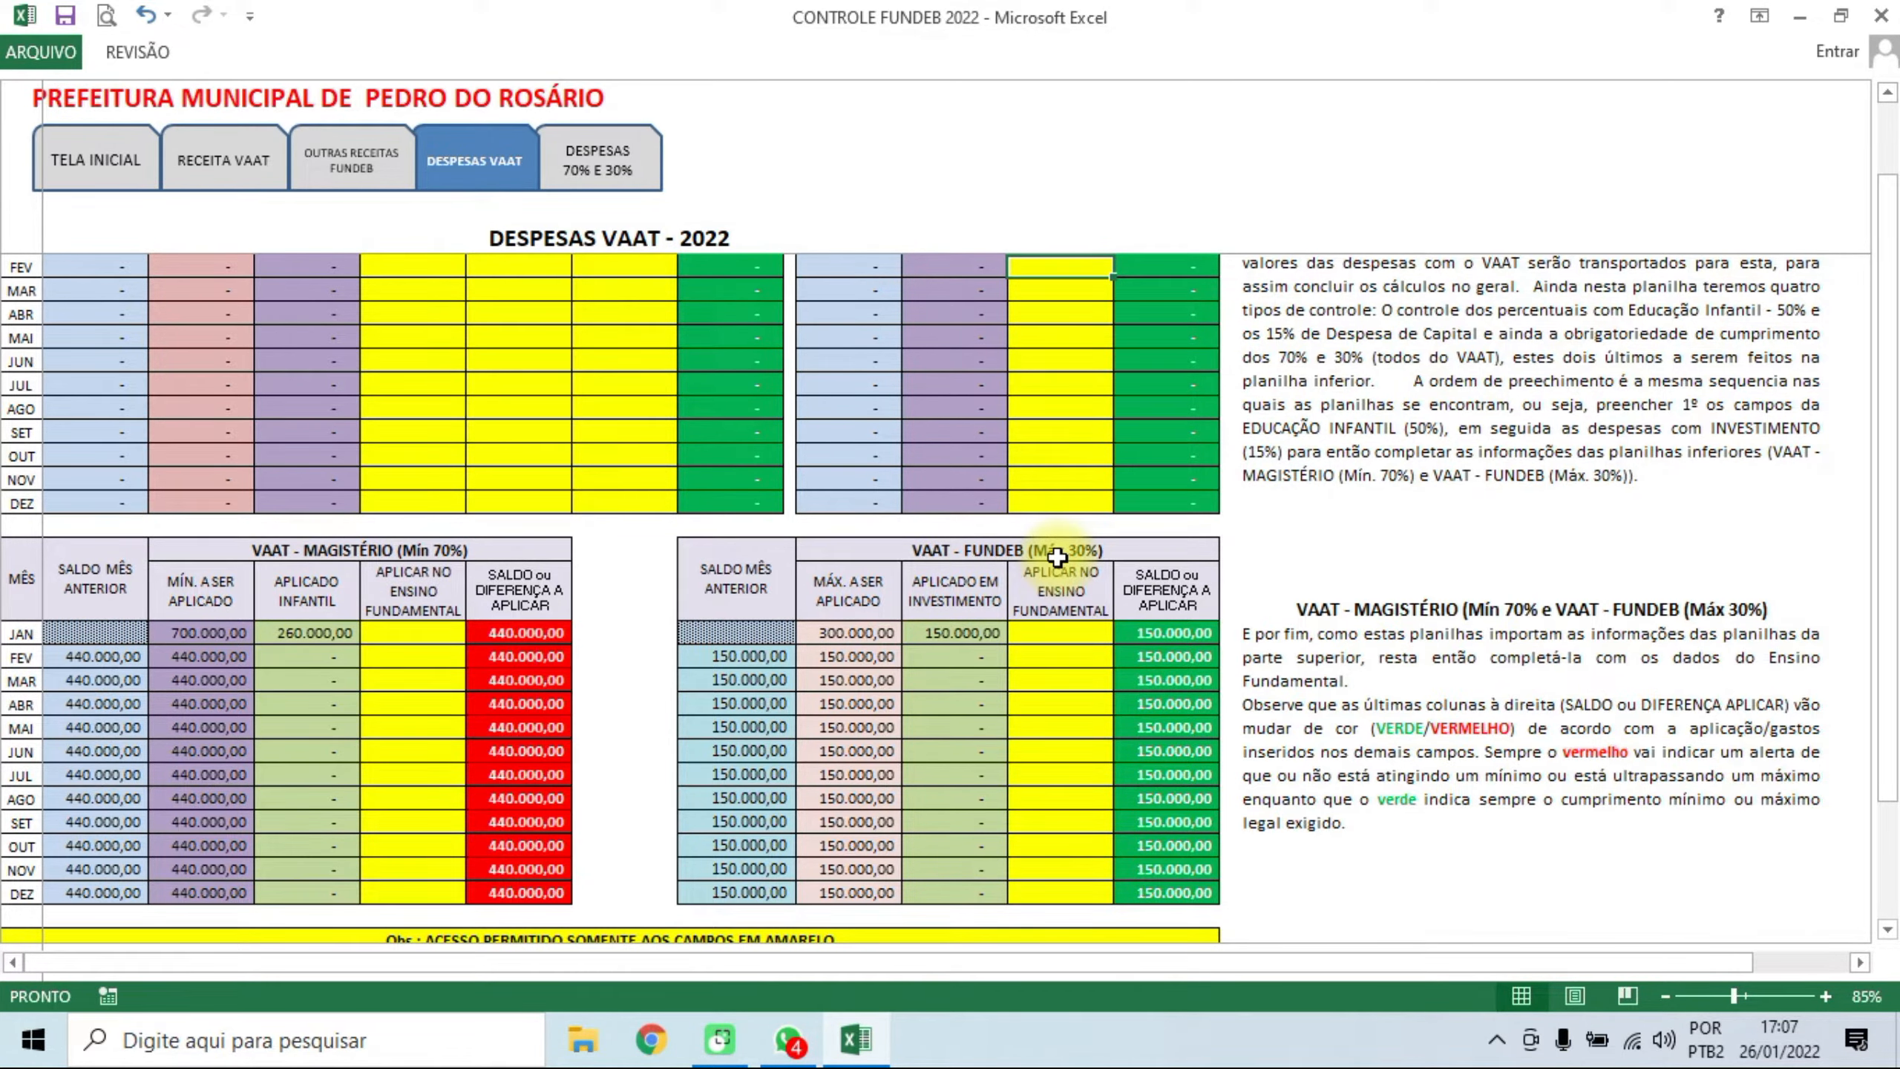
scroll(1058, 556, up, 2)
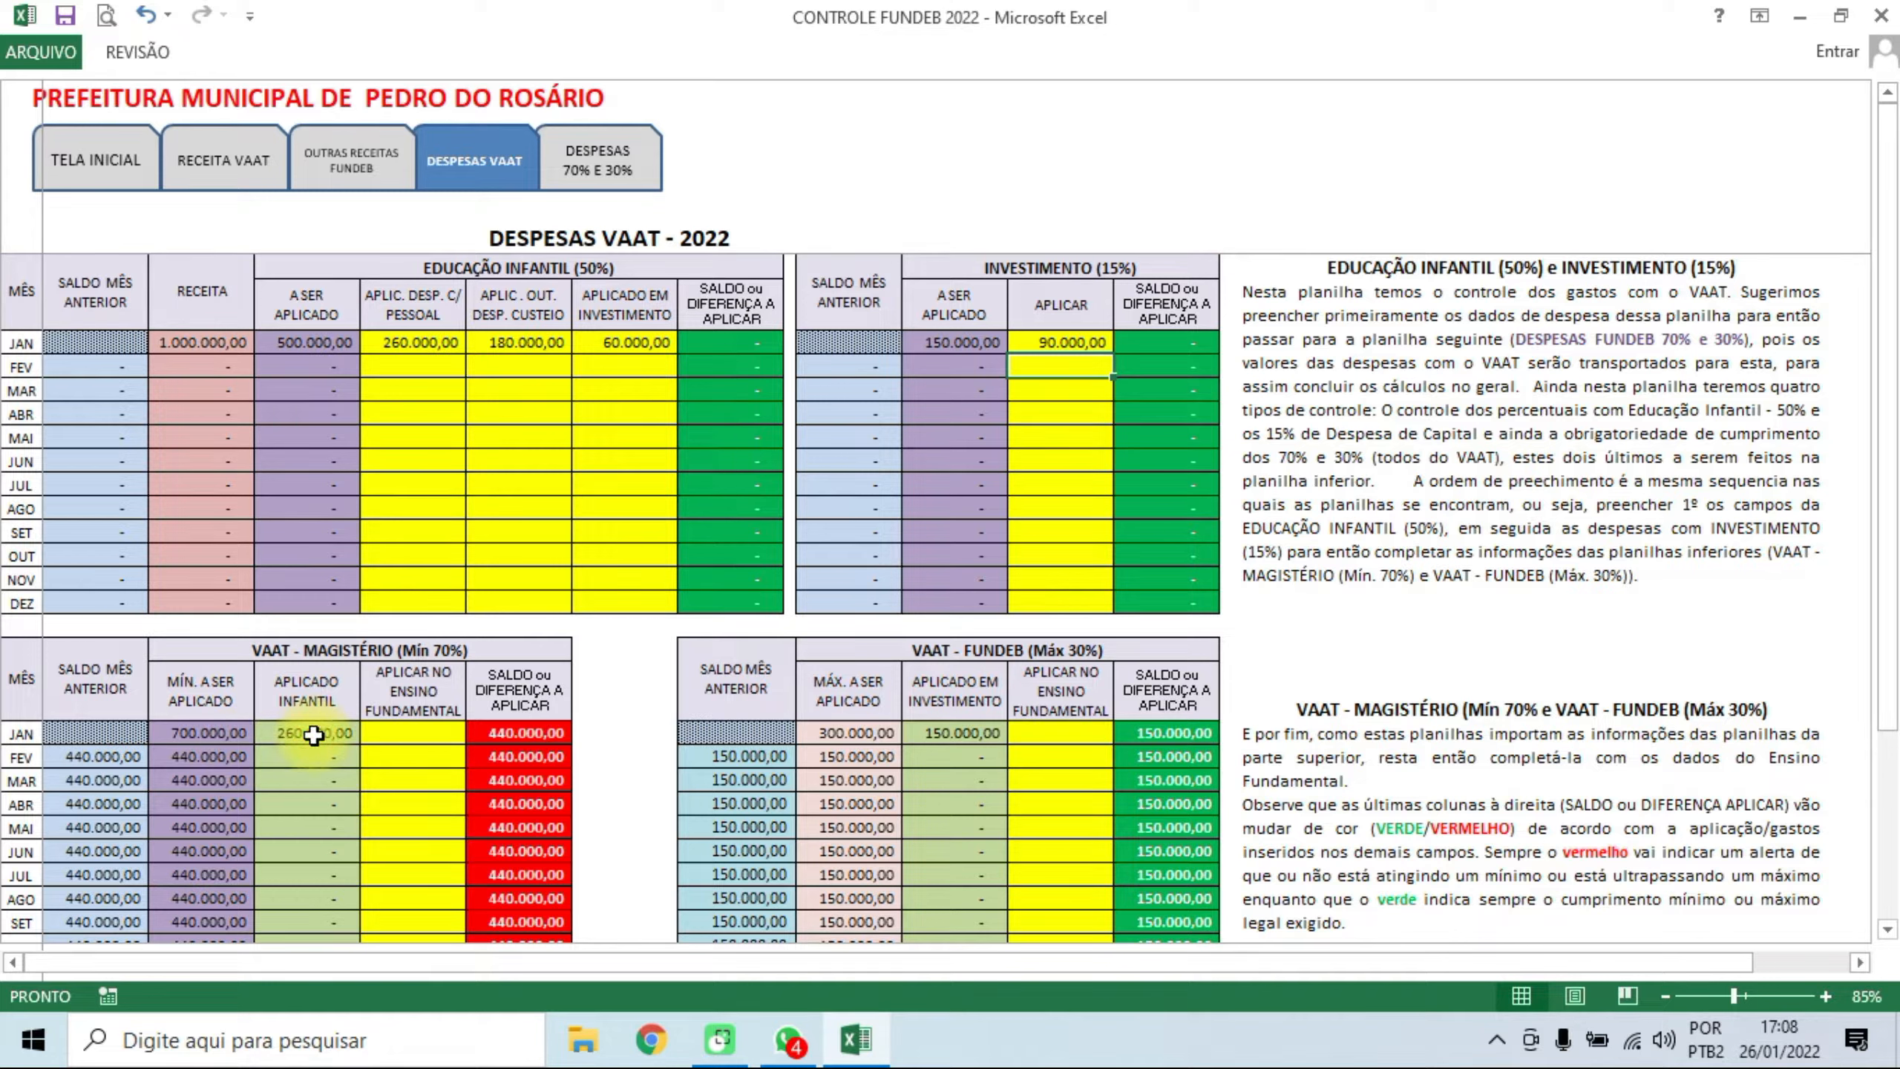
- Enter 440.000 as January's APLICAR NO ENSINO FUNDAMENTAL amount in the VAAT - MAGISTÉRIO (Mín 70%) table
click(412, 344)
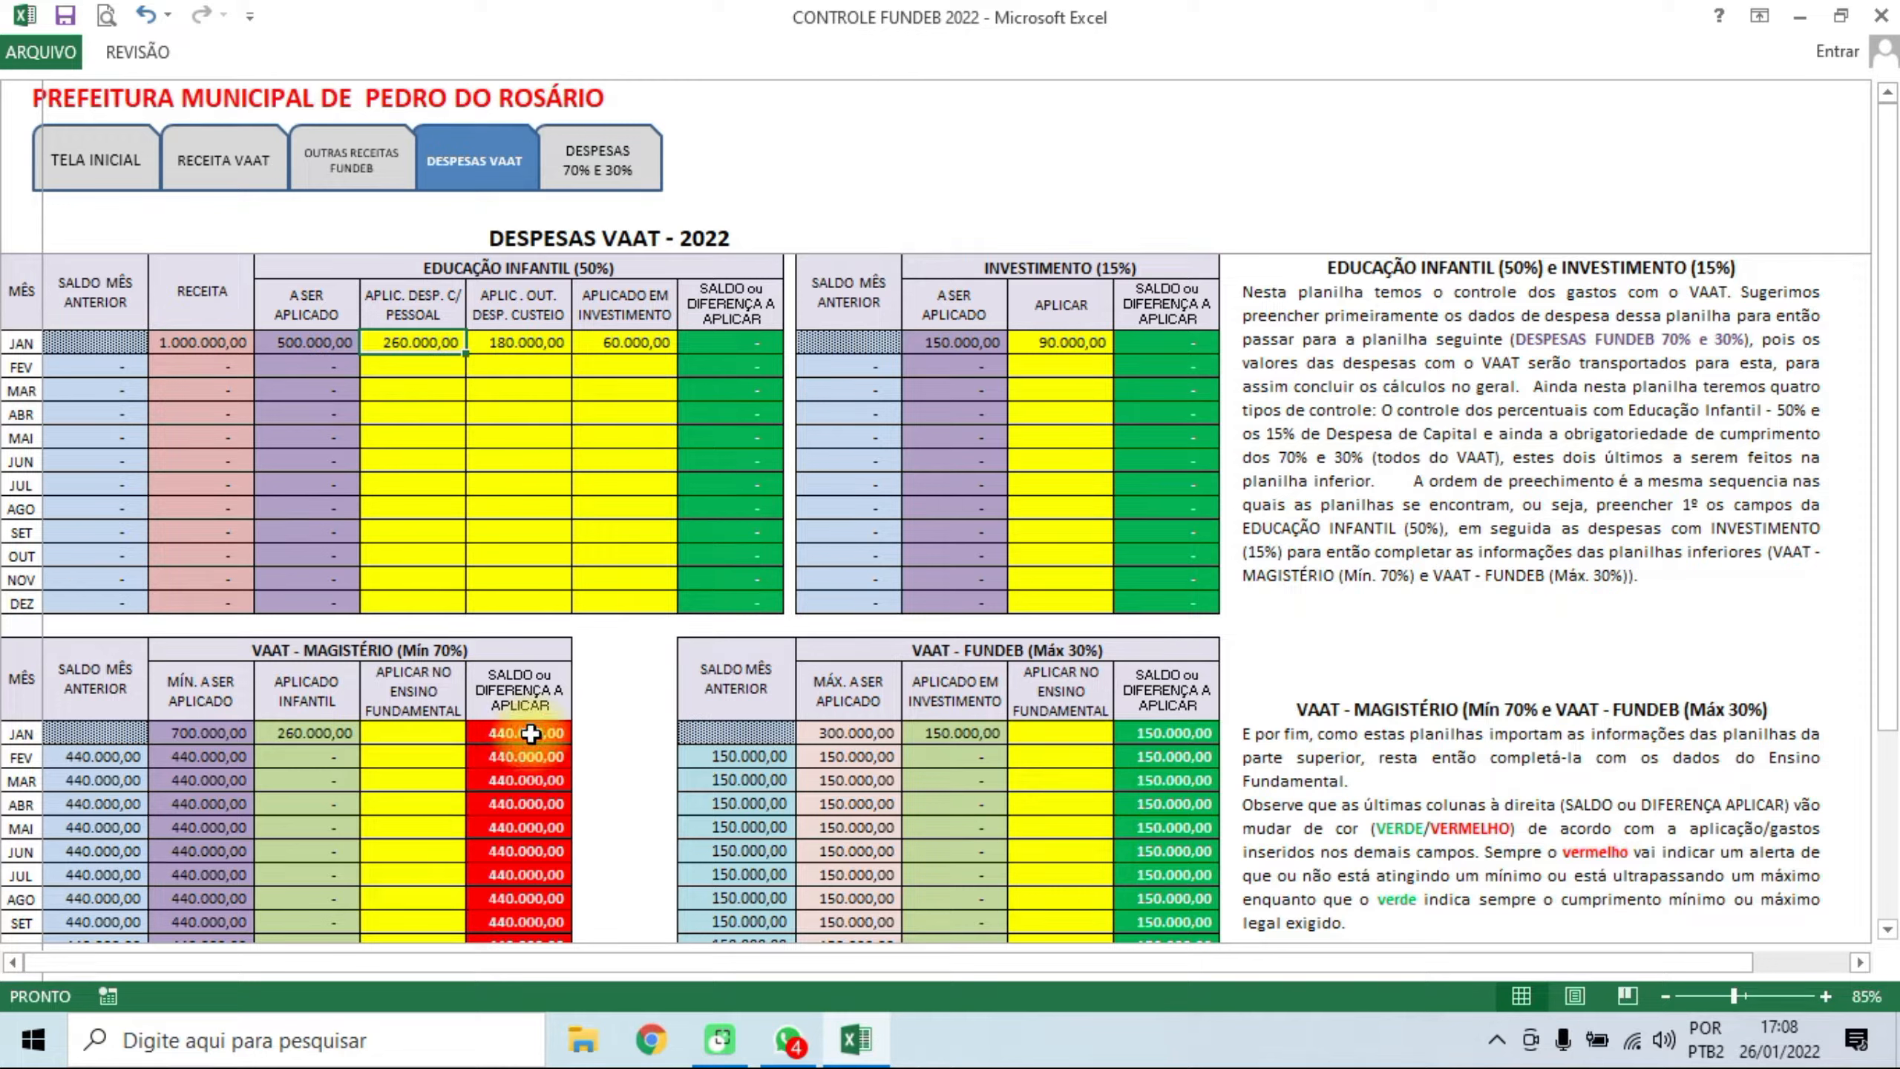
click(413, 730)
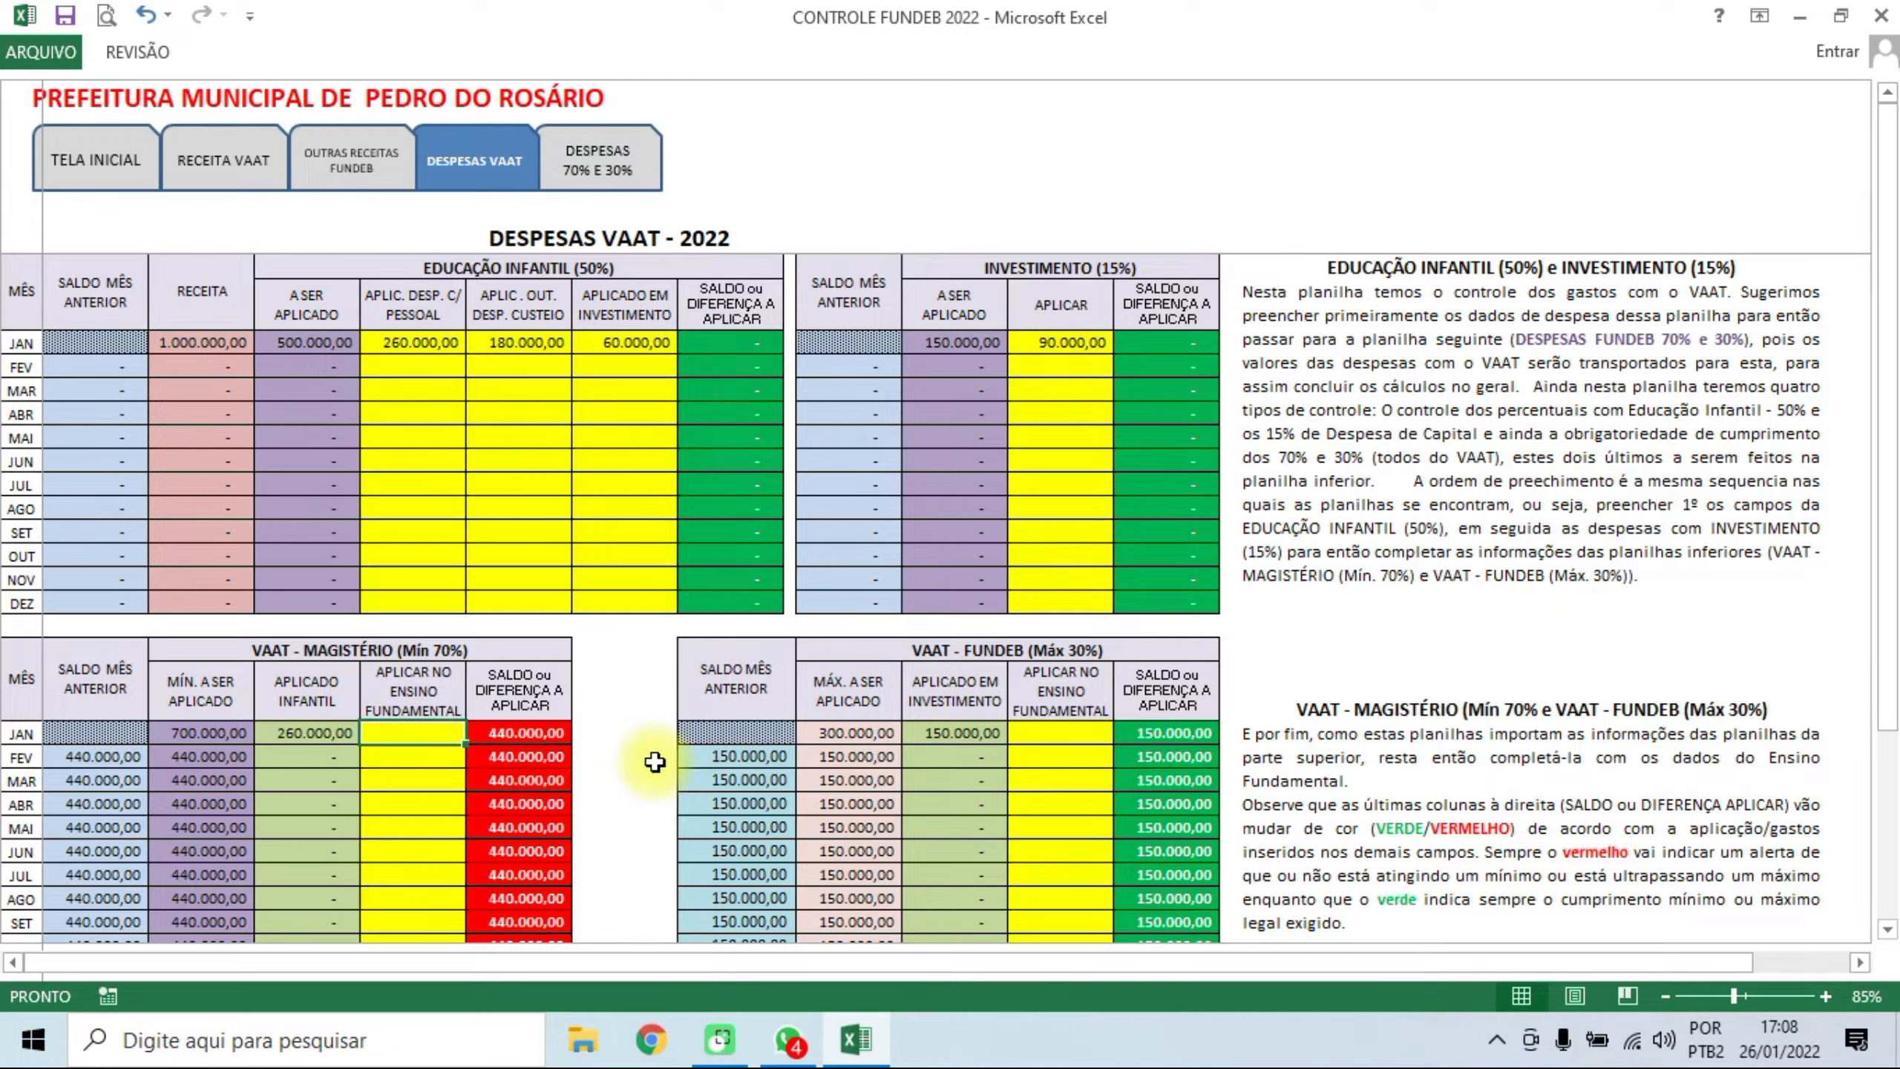
text(44)
key(BackSpace)
text(4)
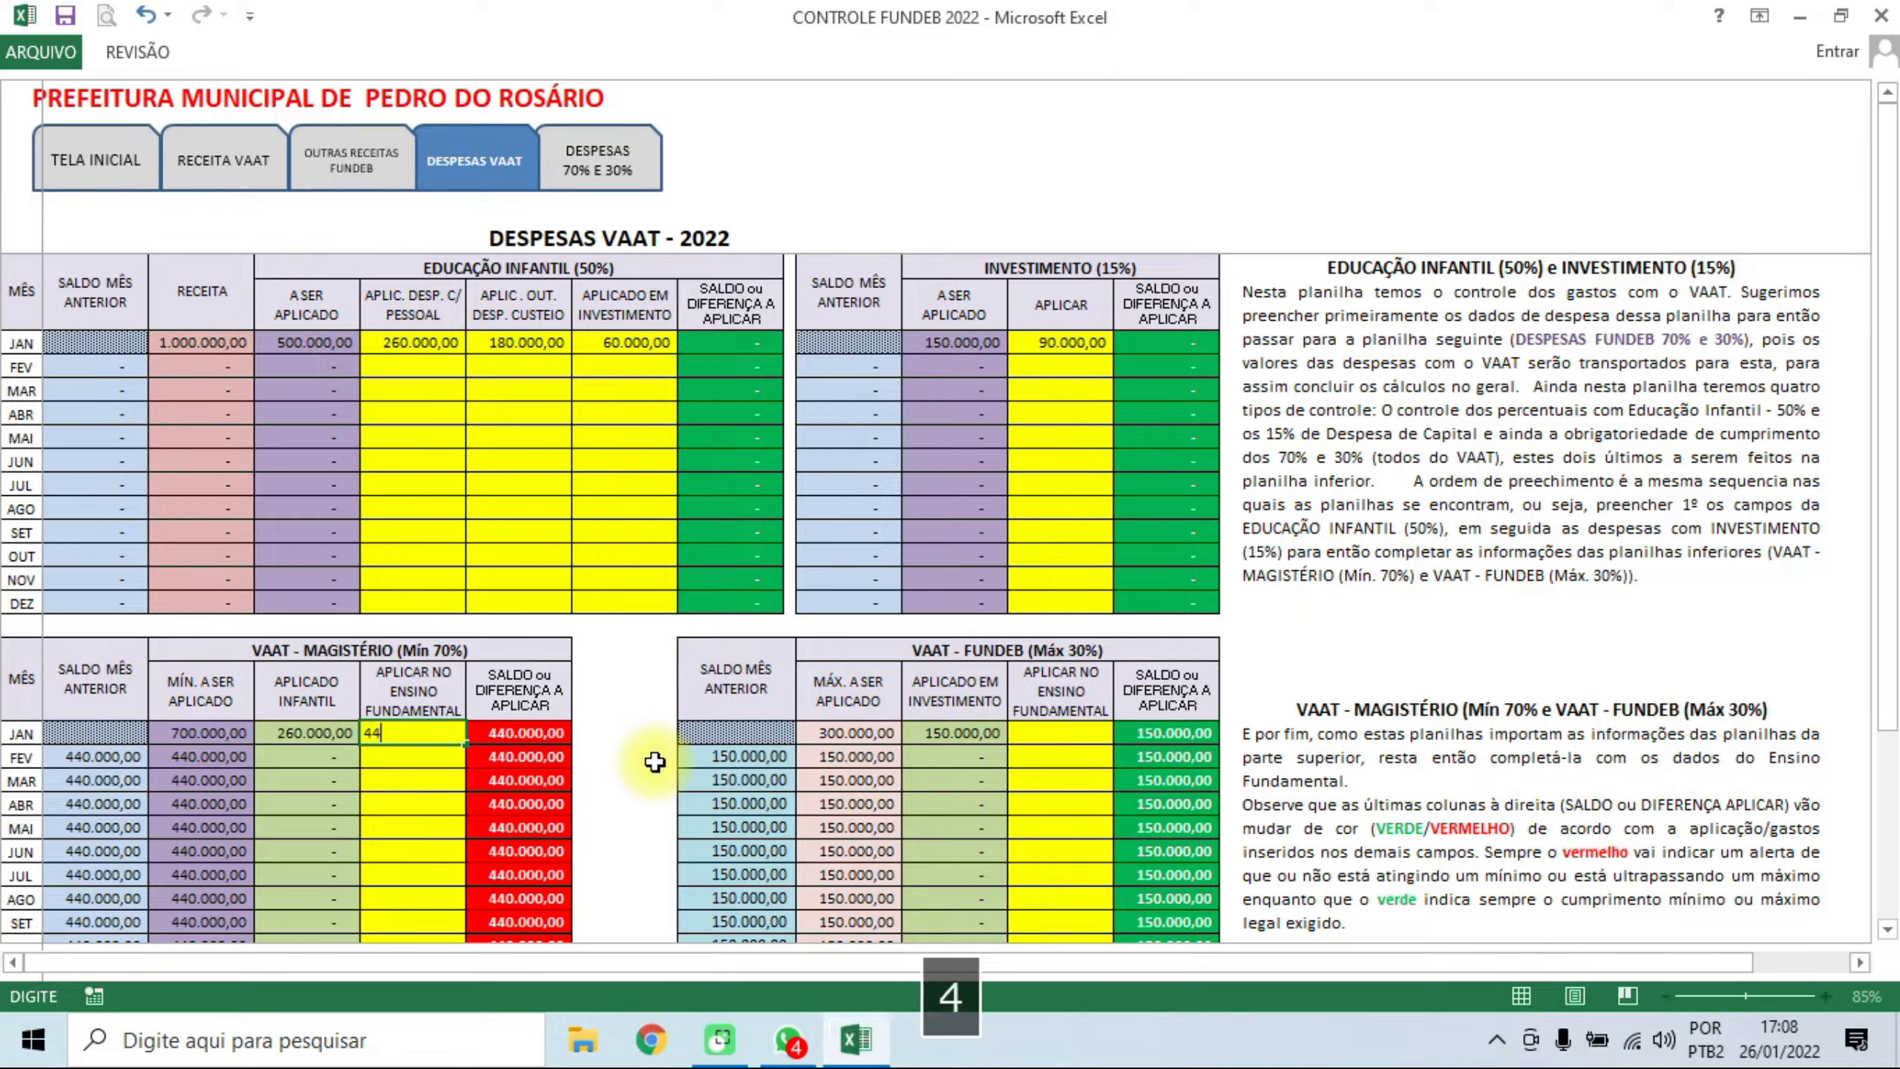
key(Return)
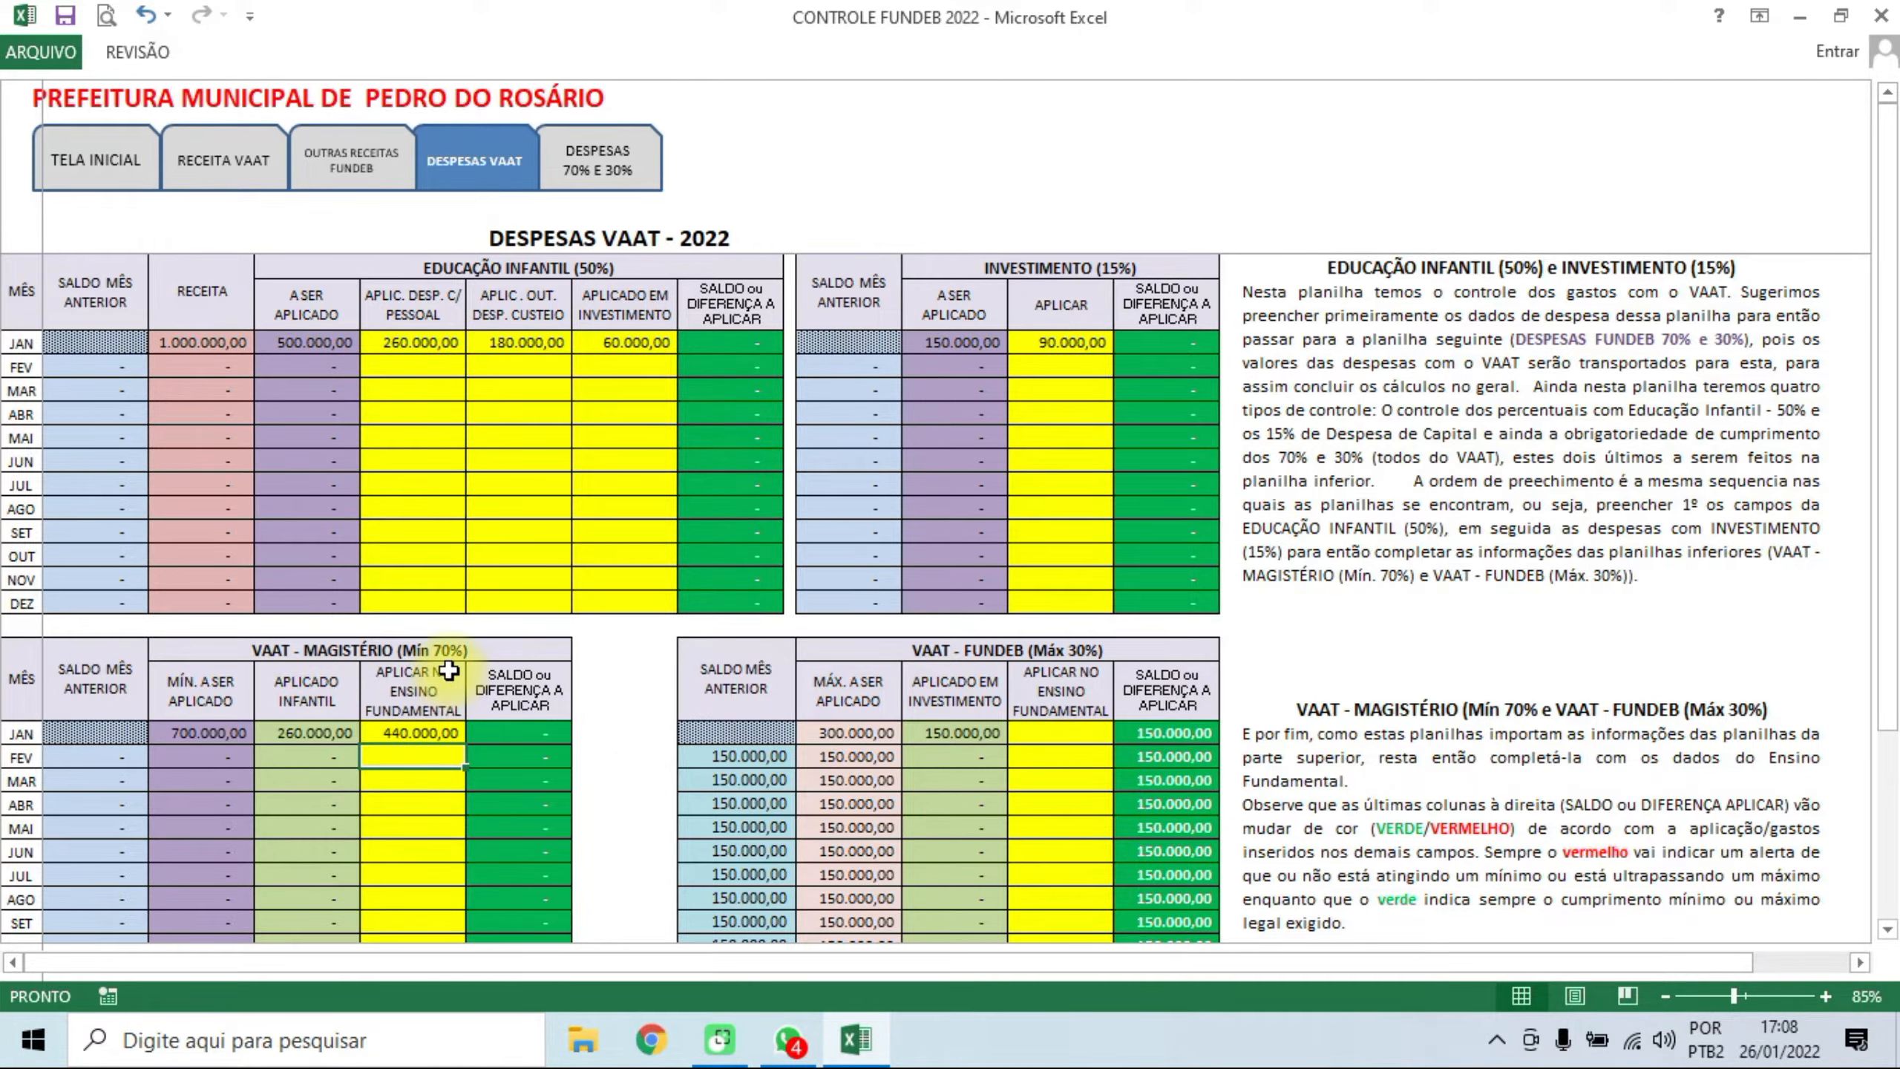
scroll(449, 678, down, 2)
scroll(449, 671, up, 2)
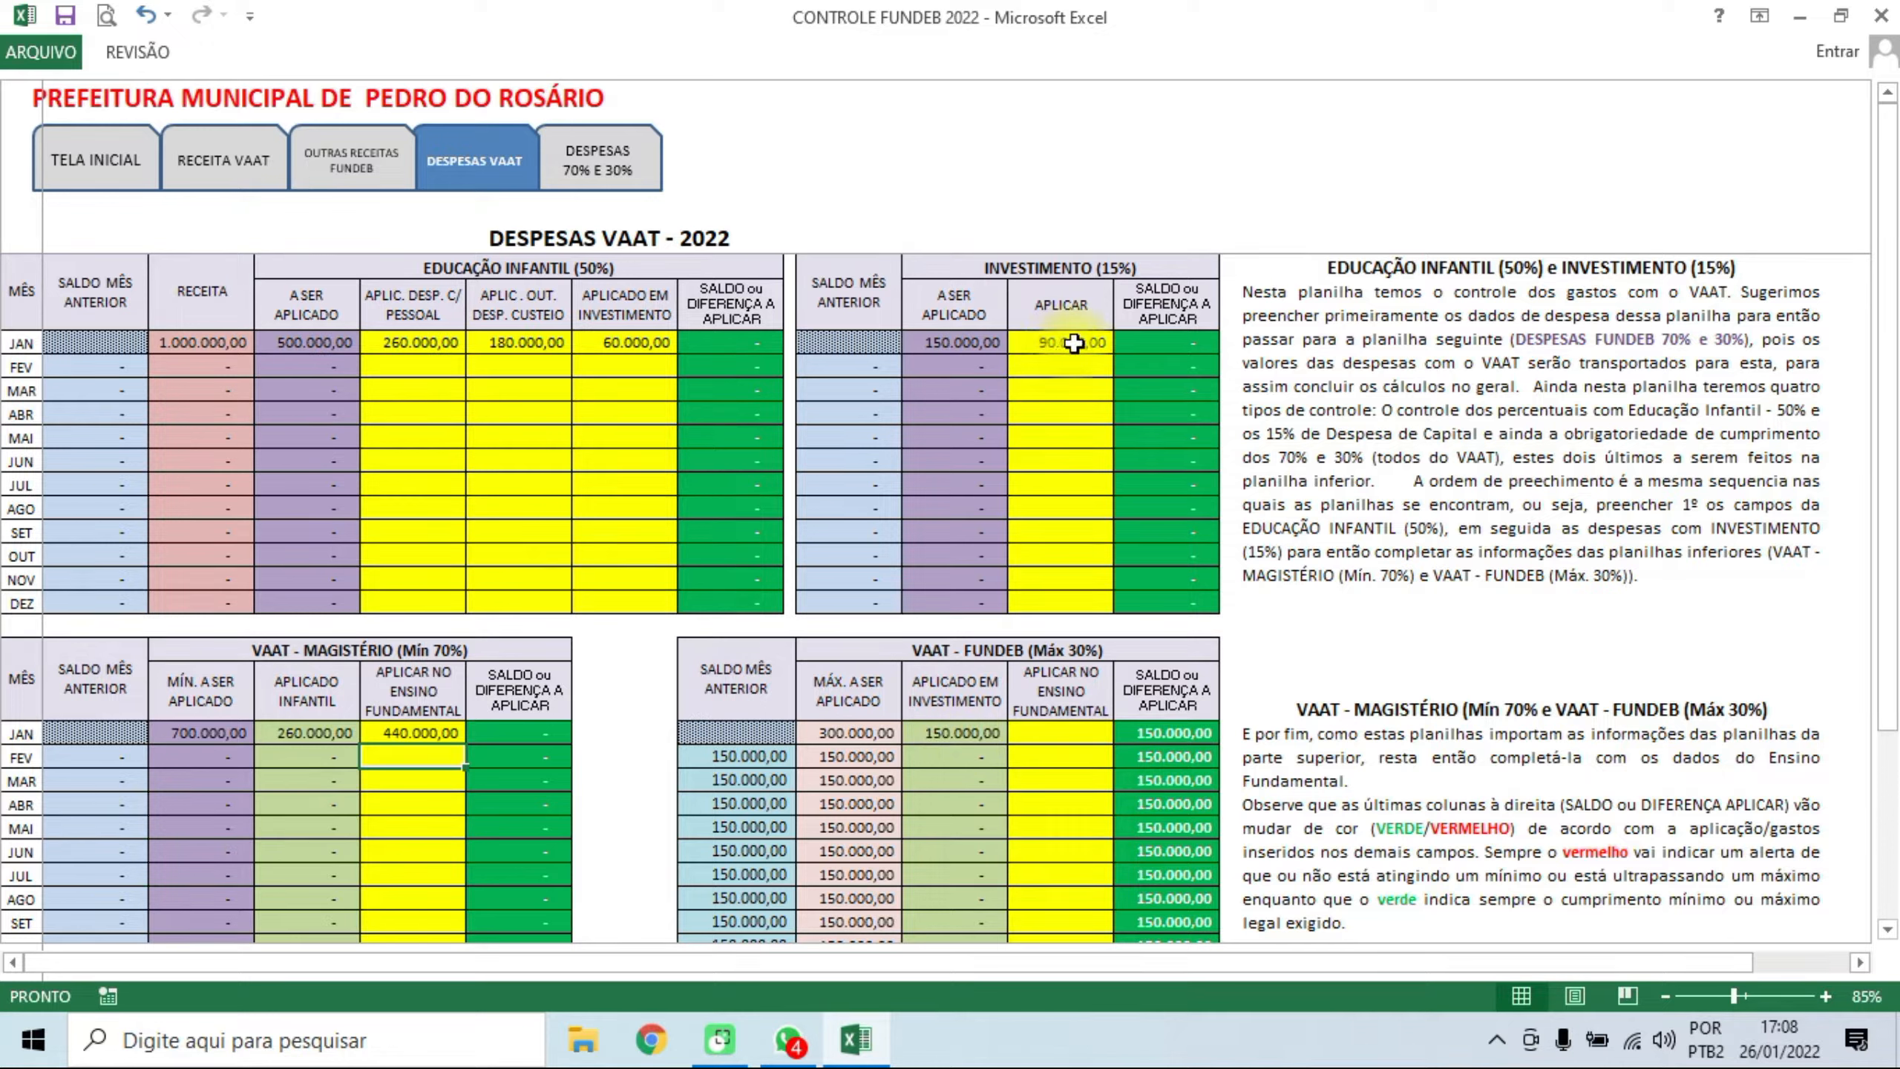
- Enter 150.000 as January's APLICAR NO ENSINO FUNDAMENTAL amount in the VAAT - FUNDEB (Máx 30%) table
click(636, 346)
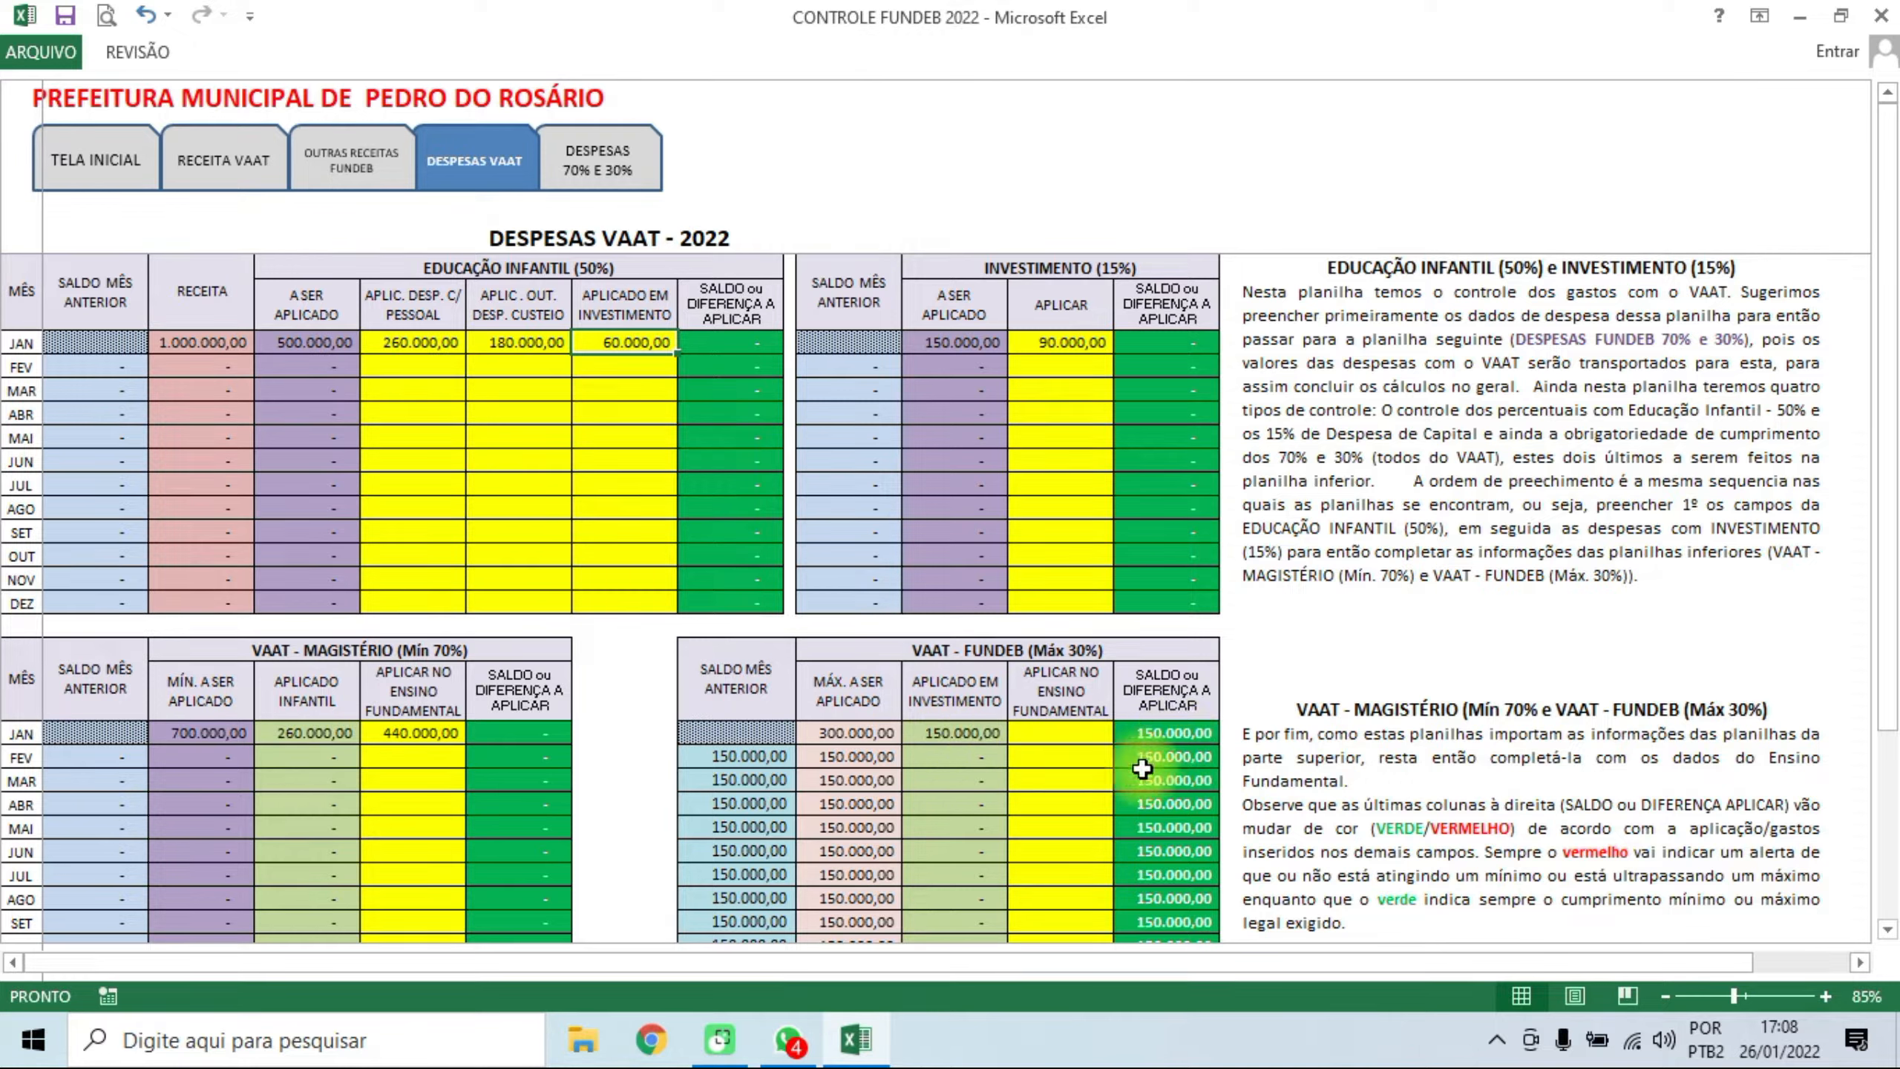
click(1075, 736)
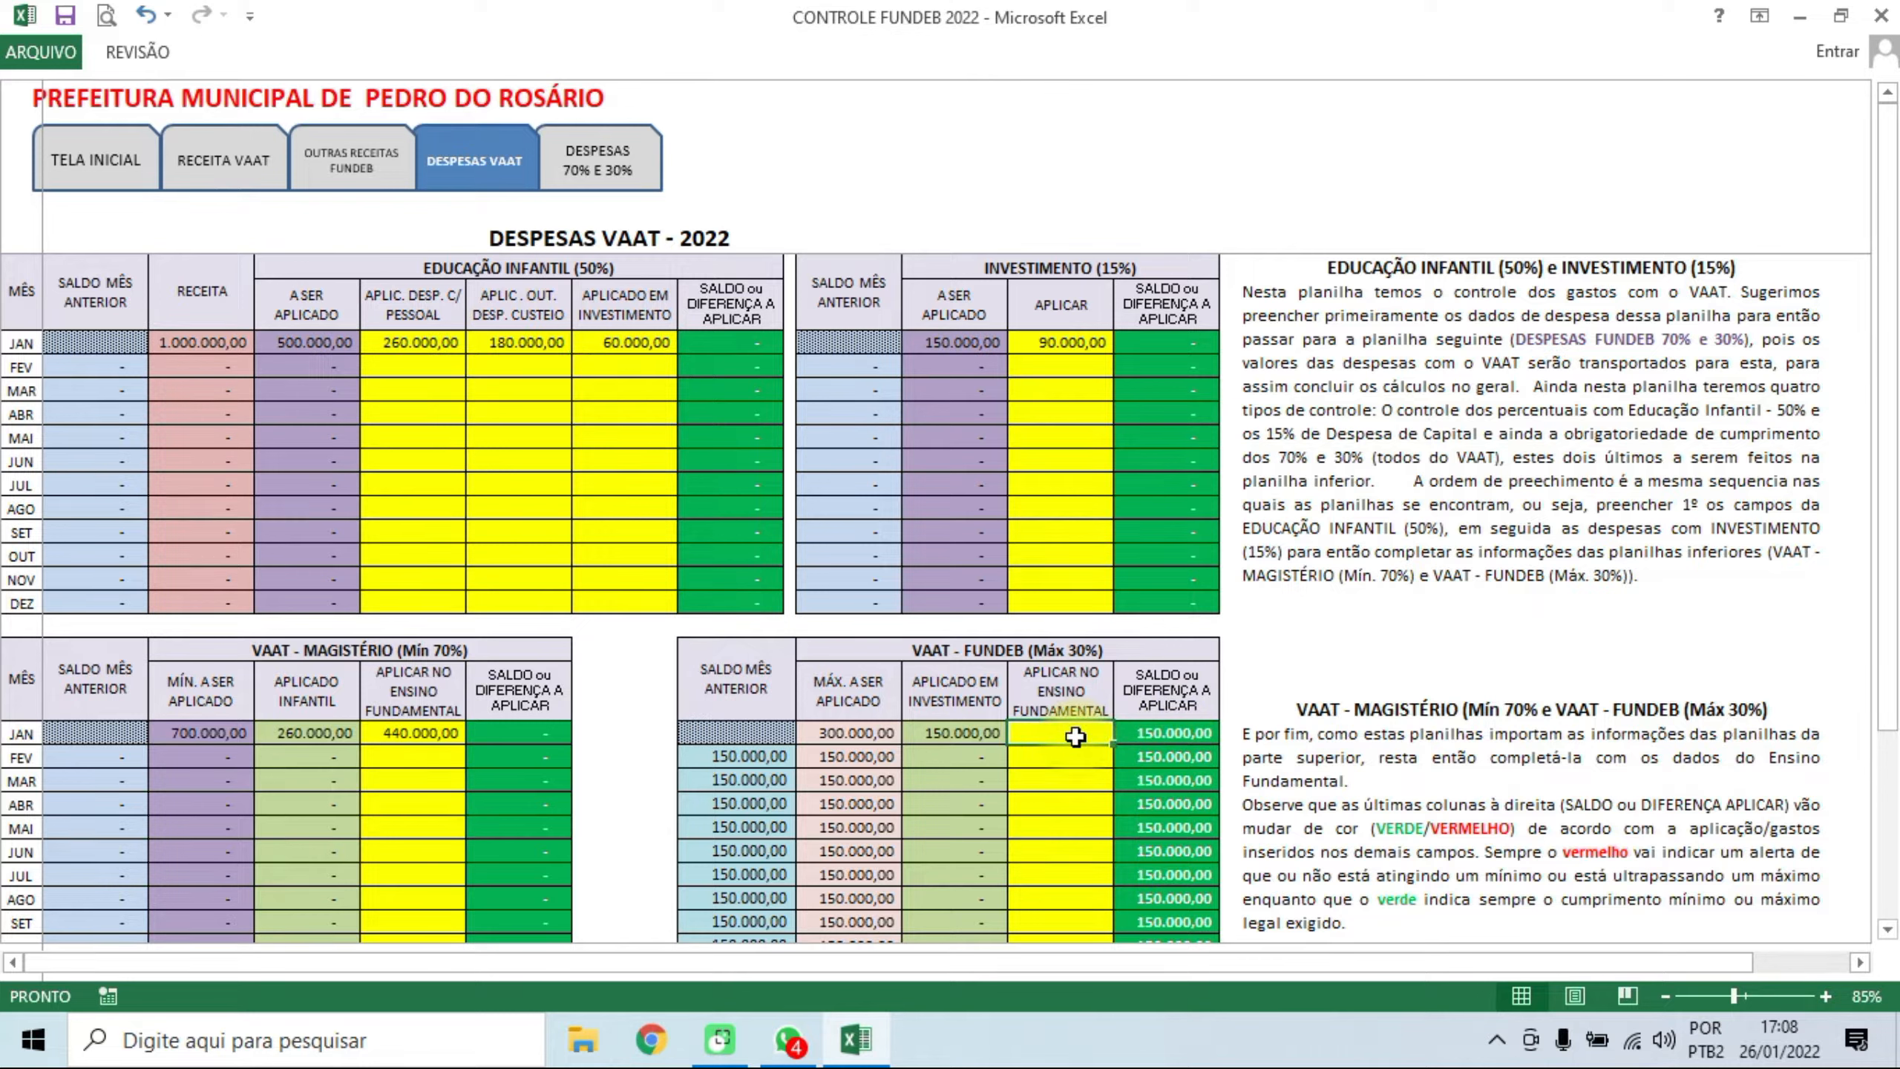
text(15)
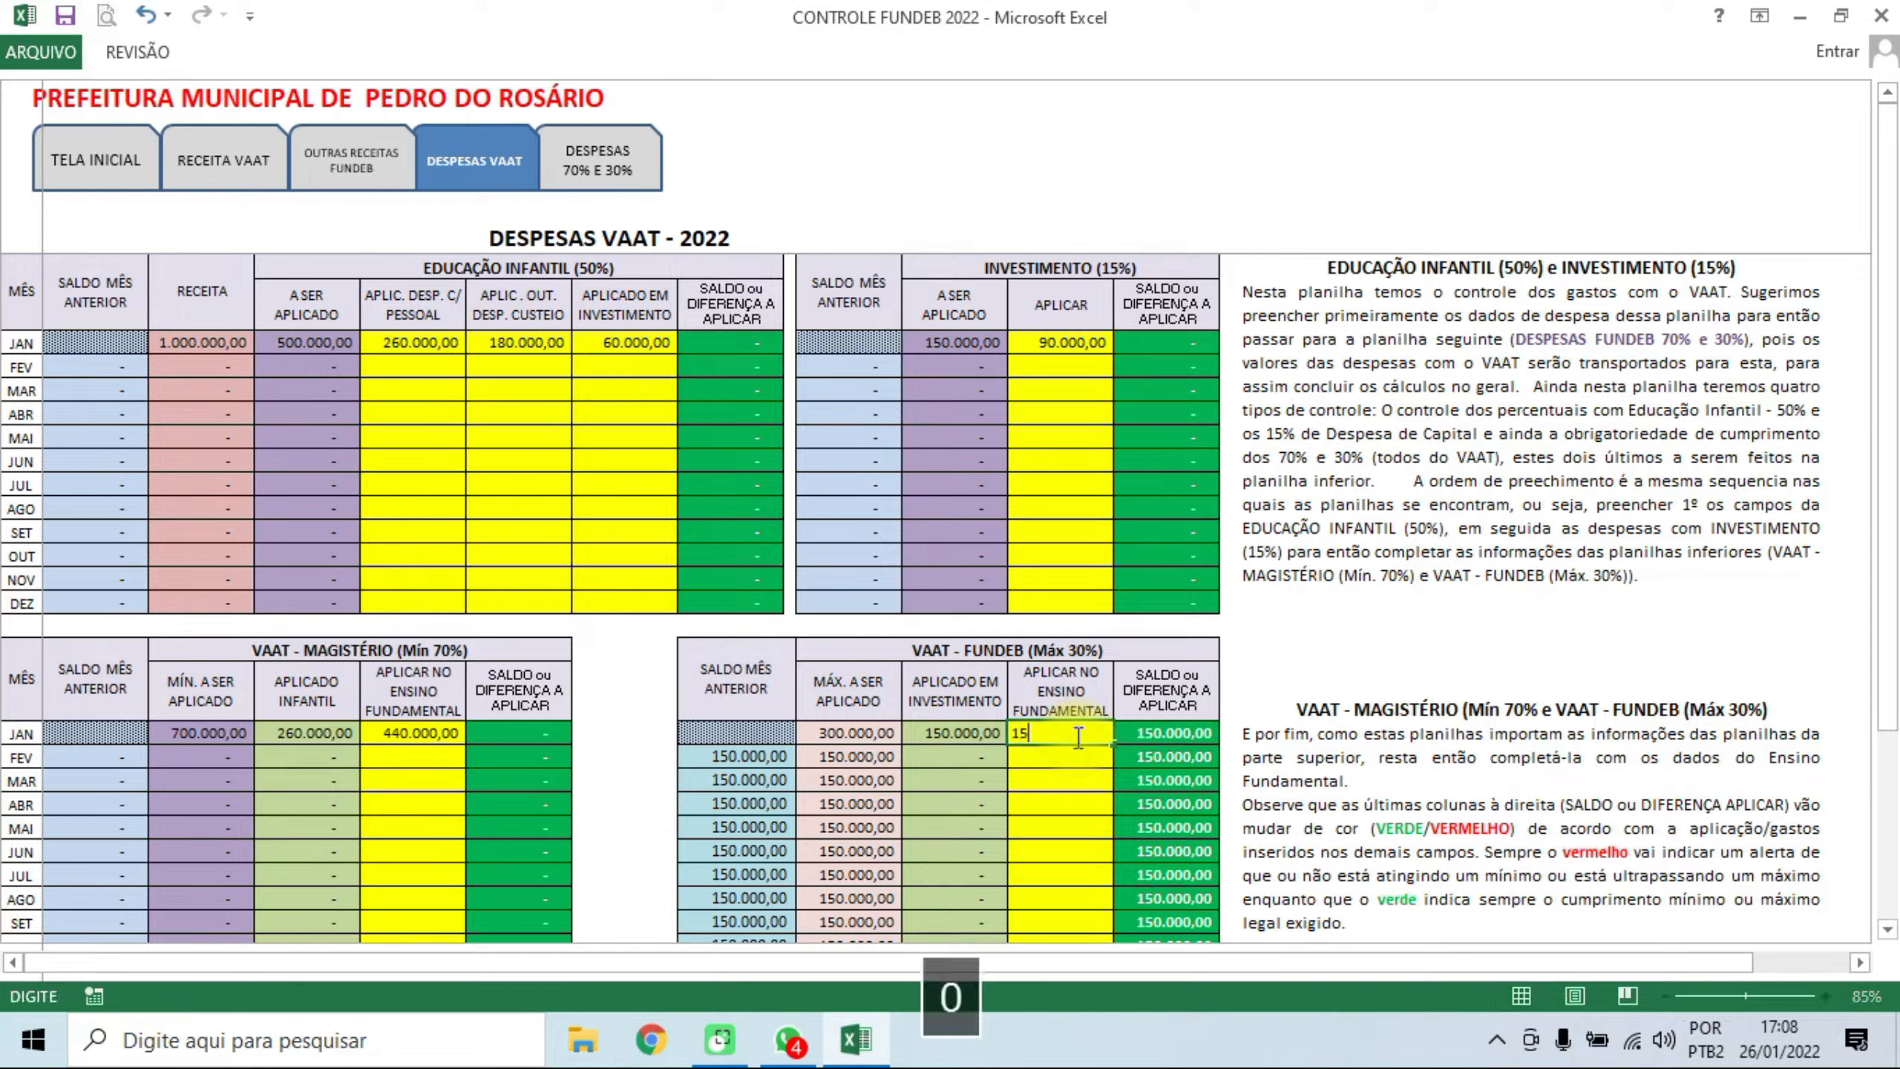
text(0.000)
key(Return)
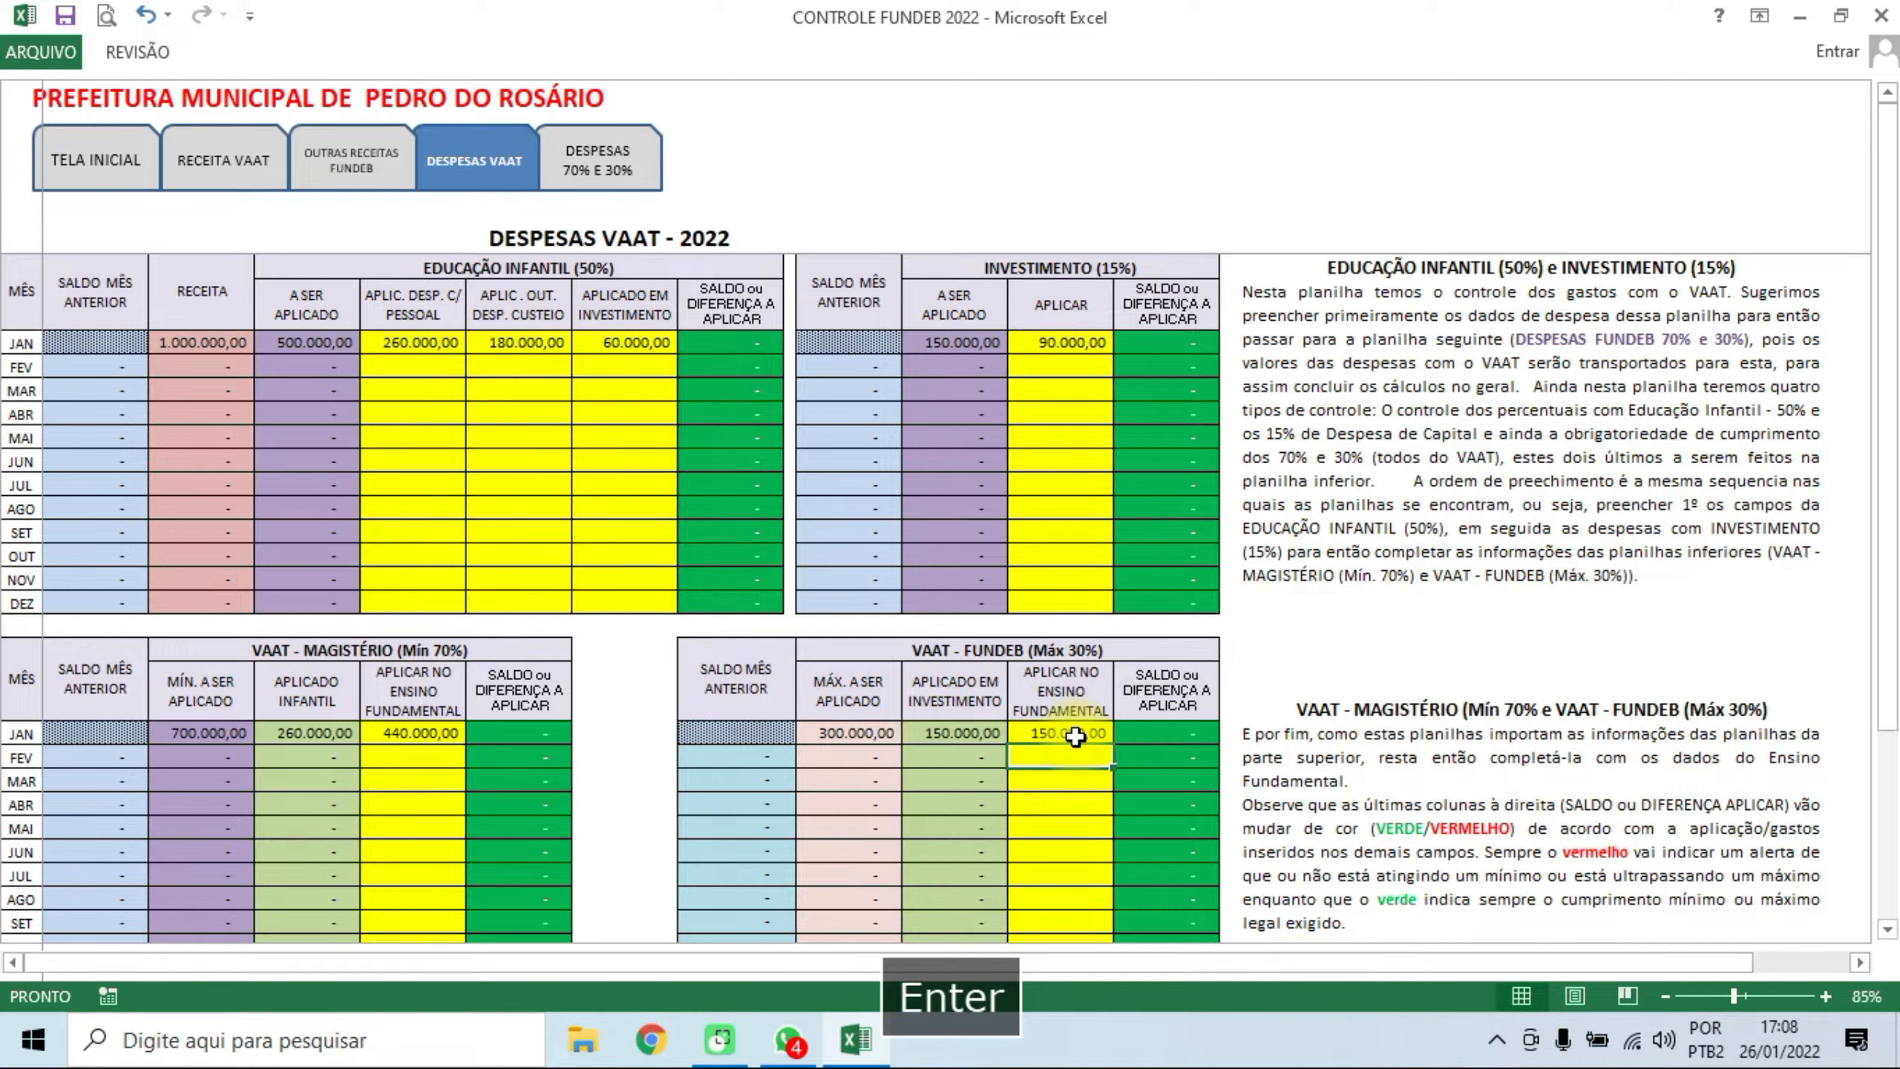
- Try an amount of 160.000 for January's APLICAR NO ENSINO FUNDAMENTAL in the VAAT - FUNDEB (Máx 30%) table
click(1077, 735)
text(160.)
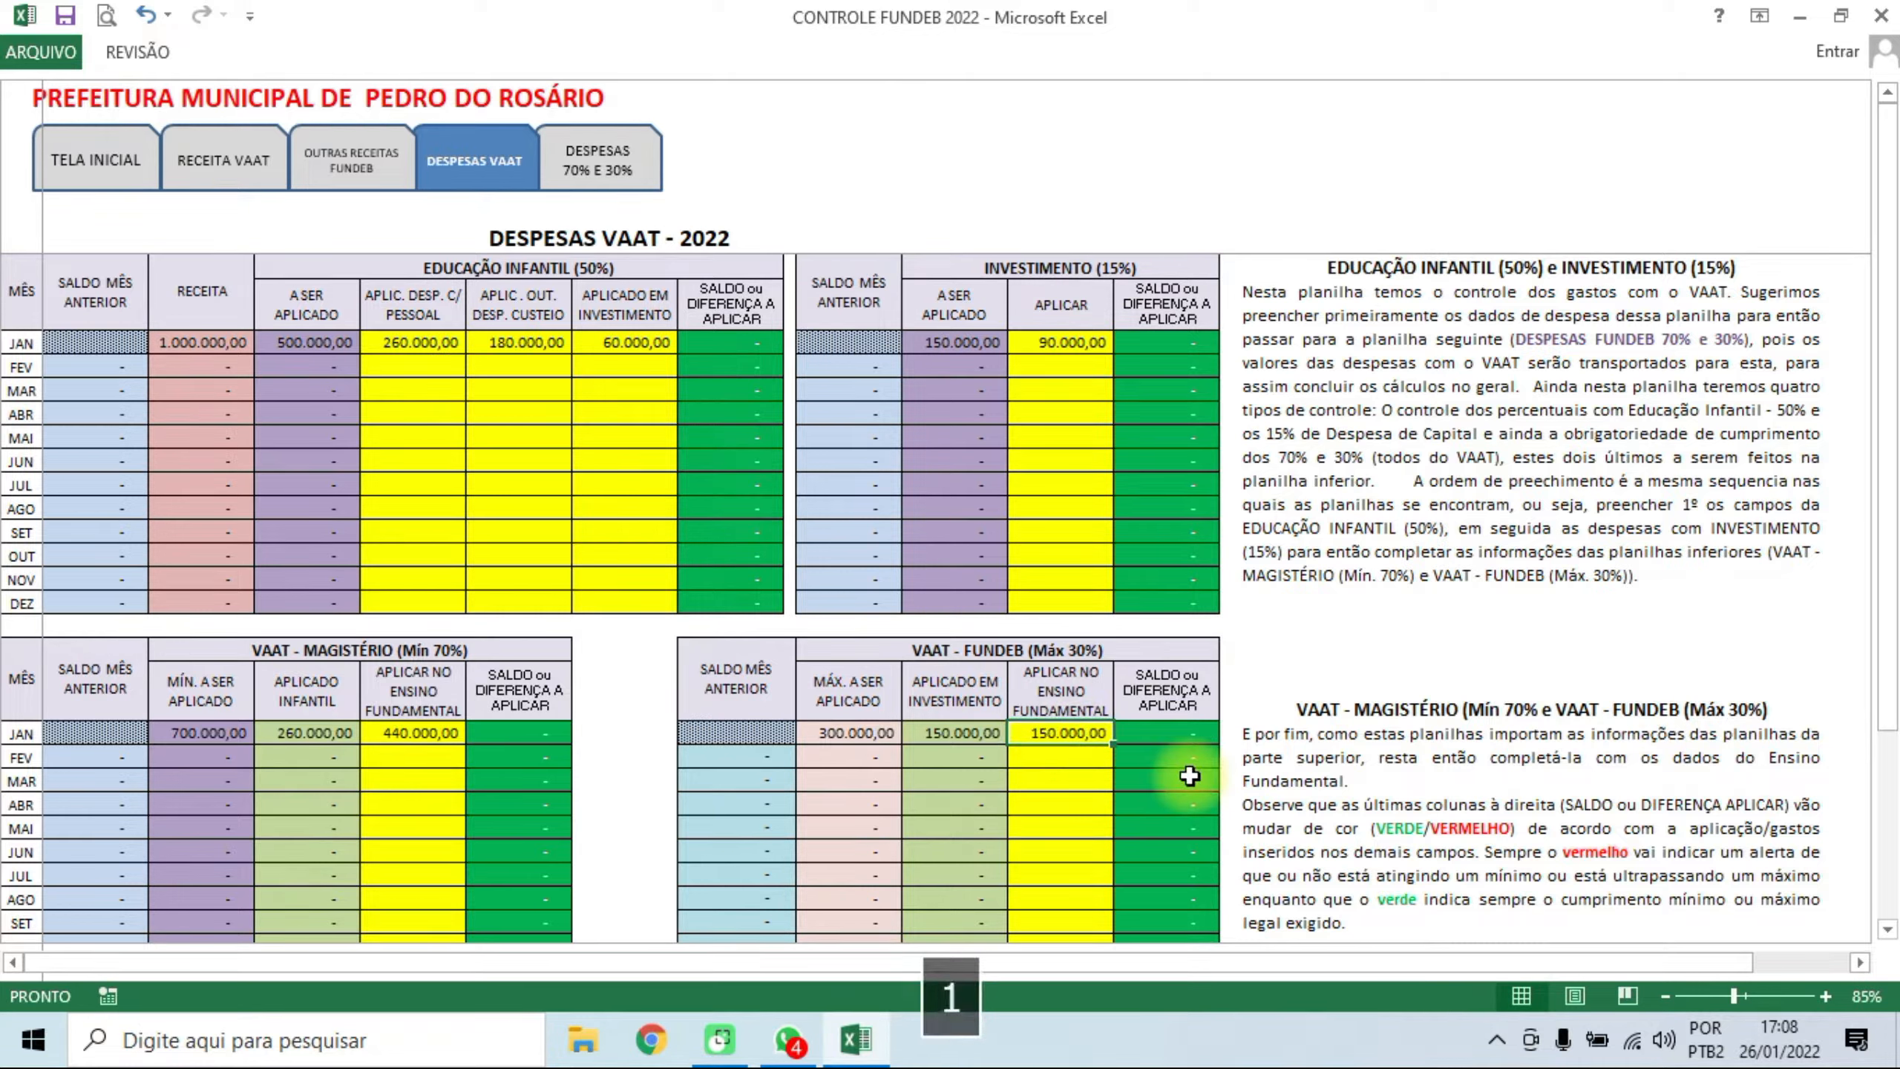
text(000)
key(Return)
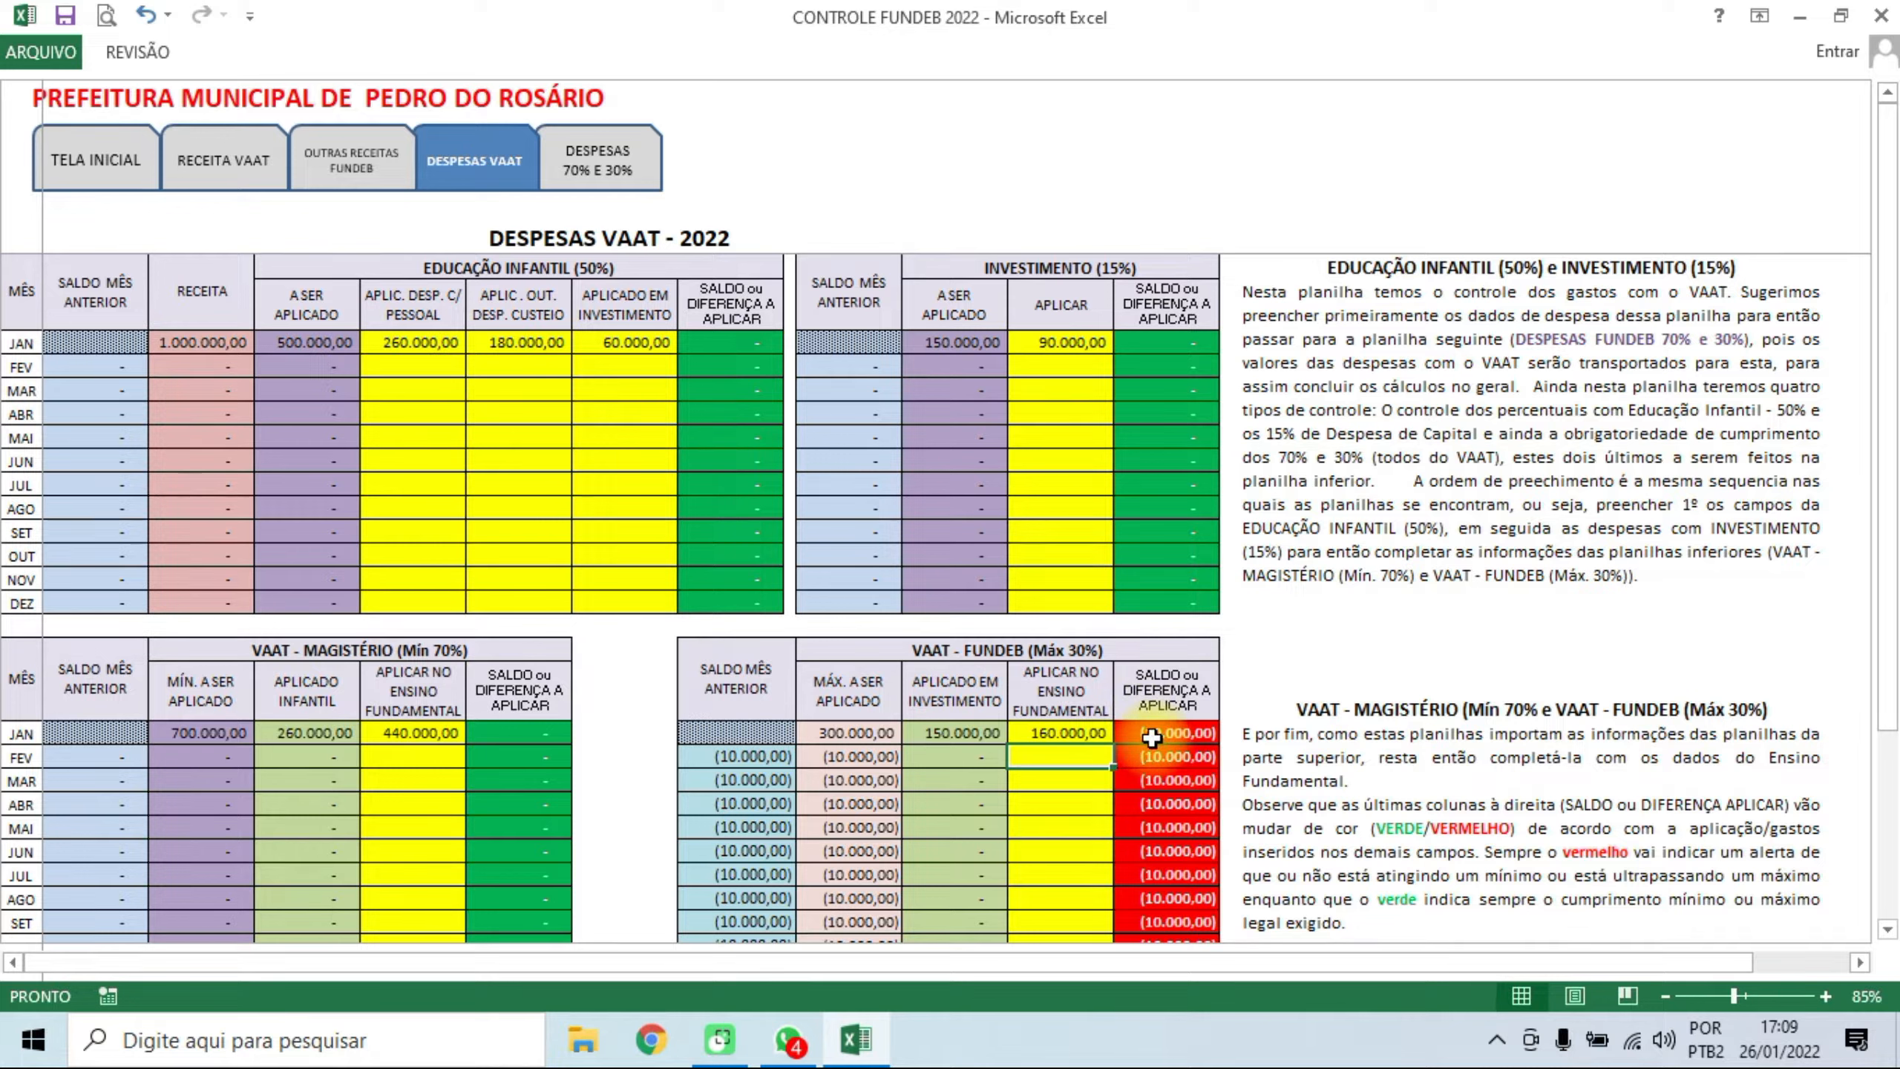
- Set January's APLICAR NO ENSINO FUNDAMENTAL amount in the VAAT - FUNDEB (Máx 30%) table back to 150.000
click(1062, 735)
text(15)
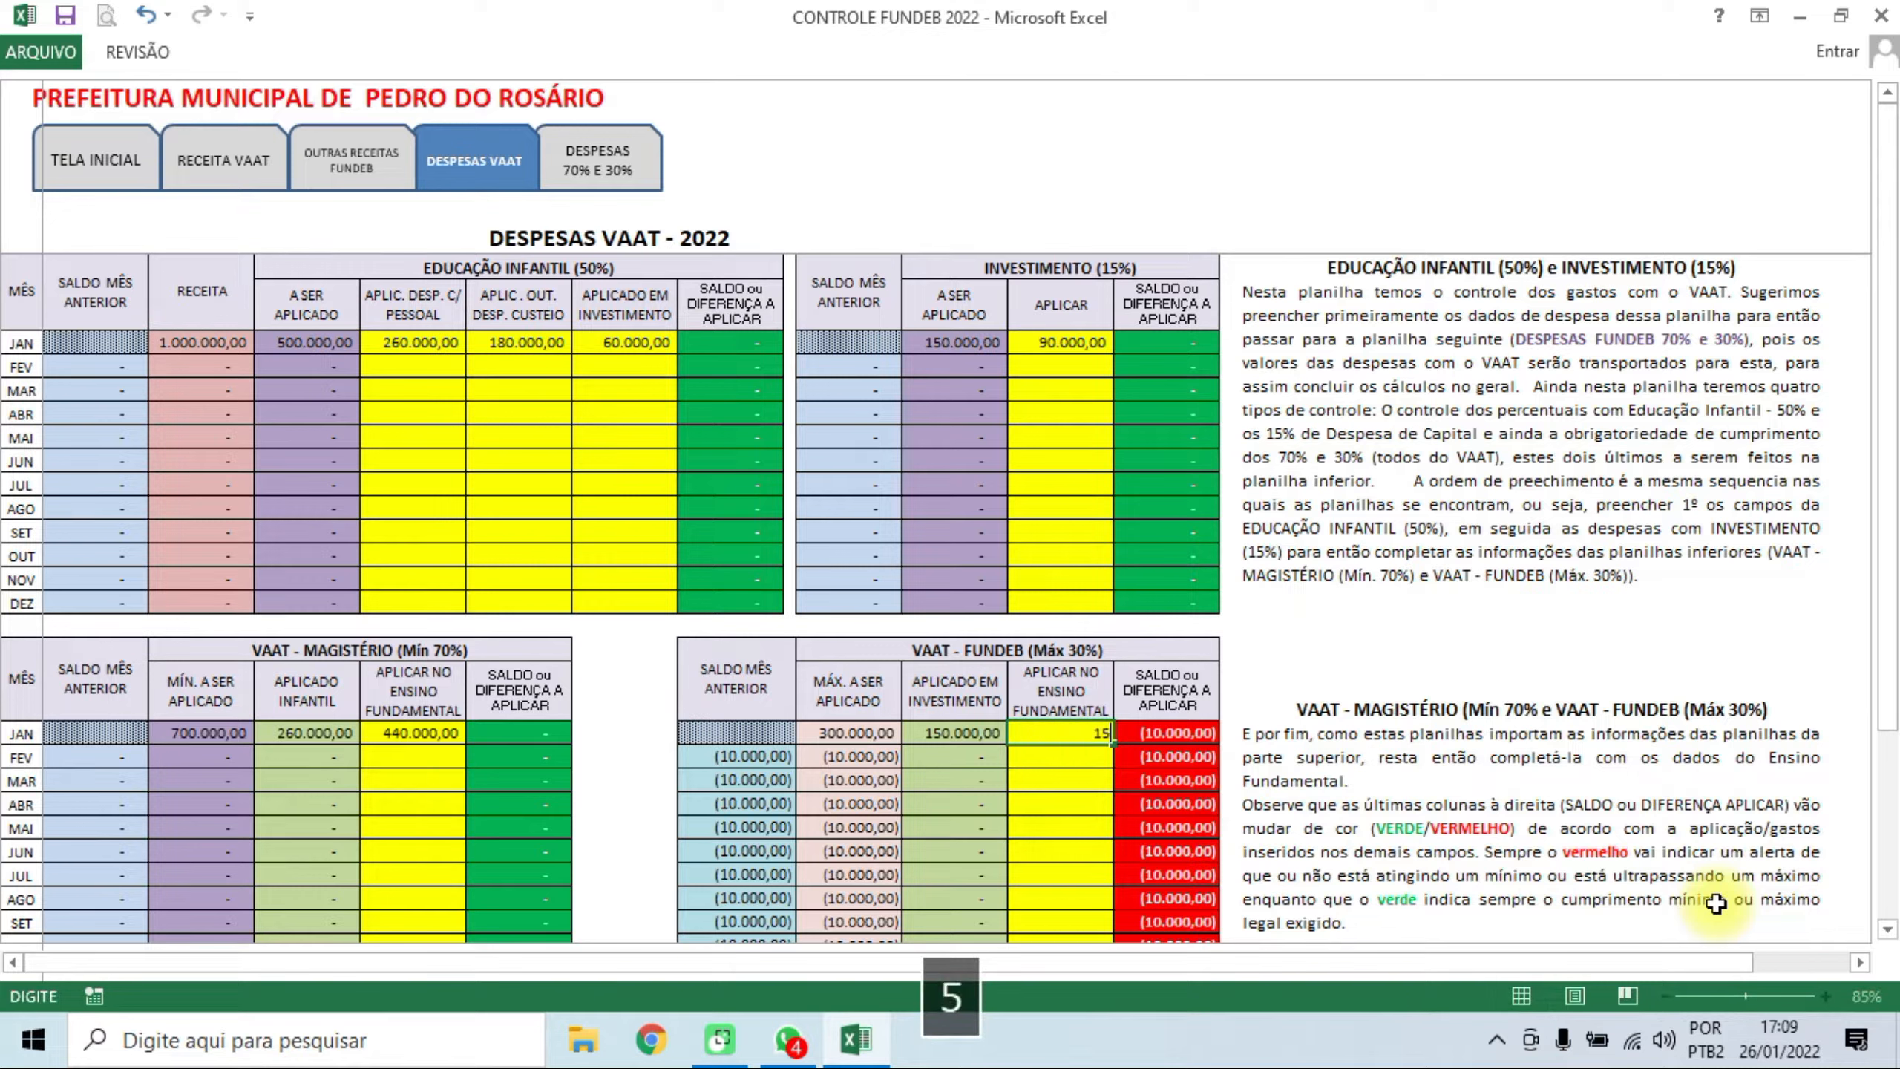
text(0.000)
key(Return)
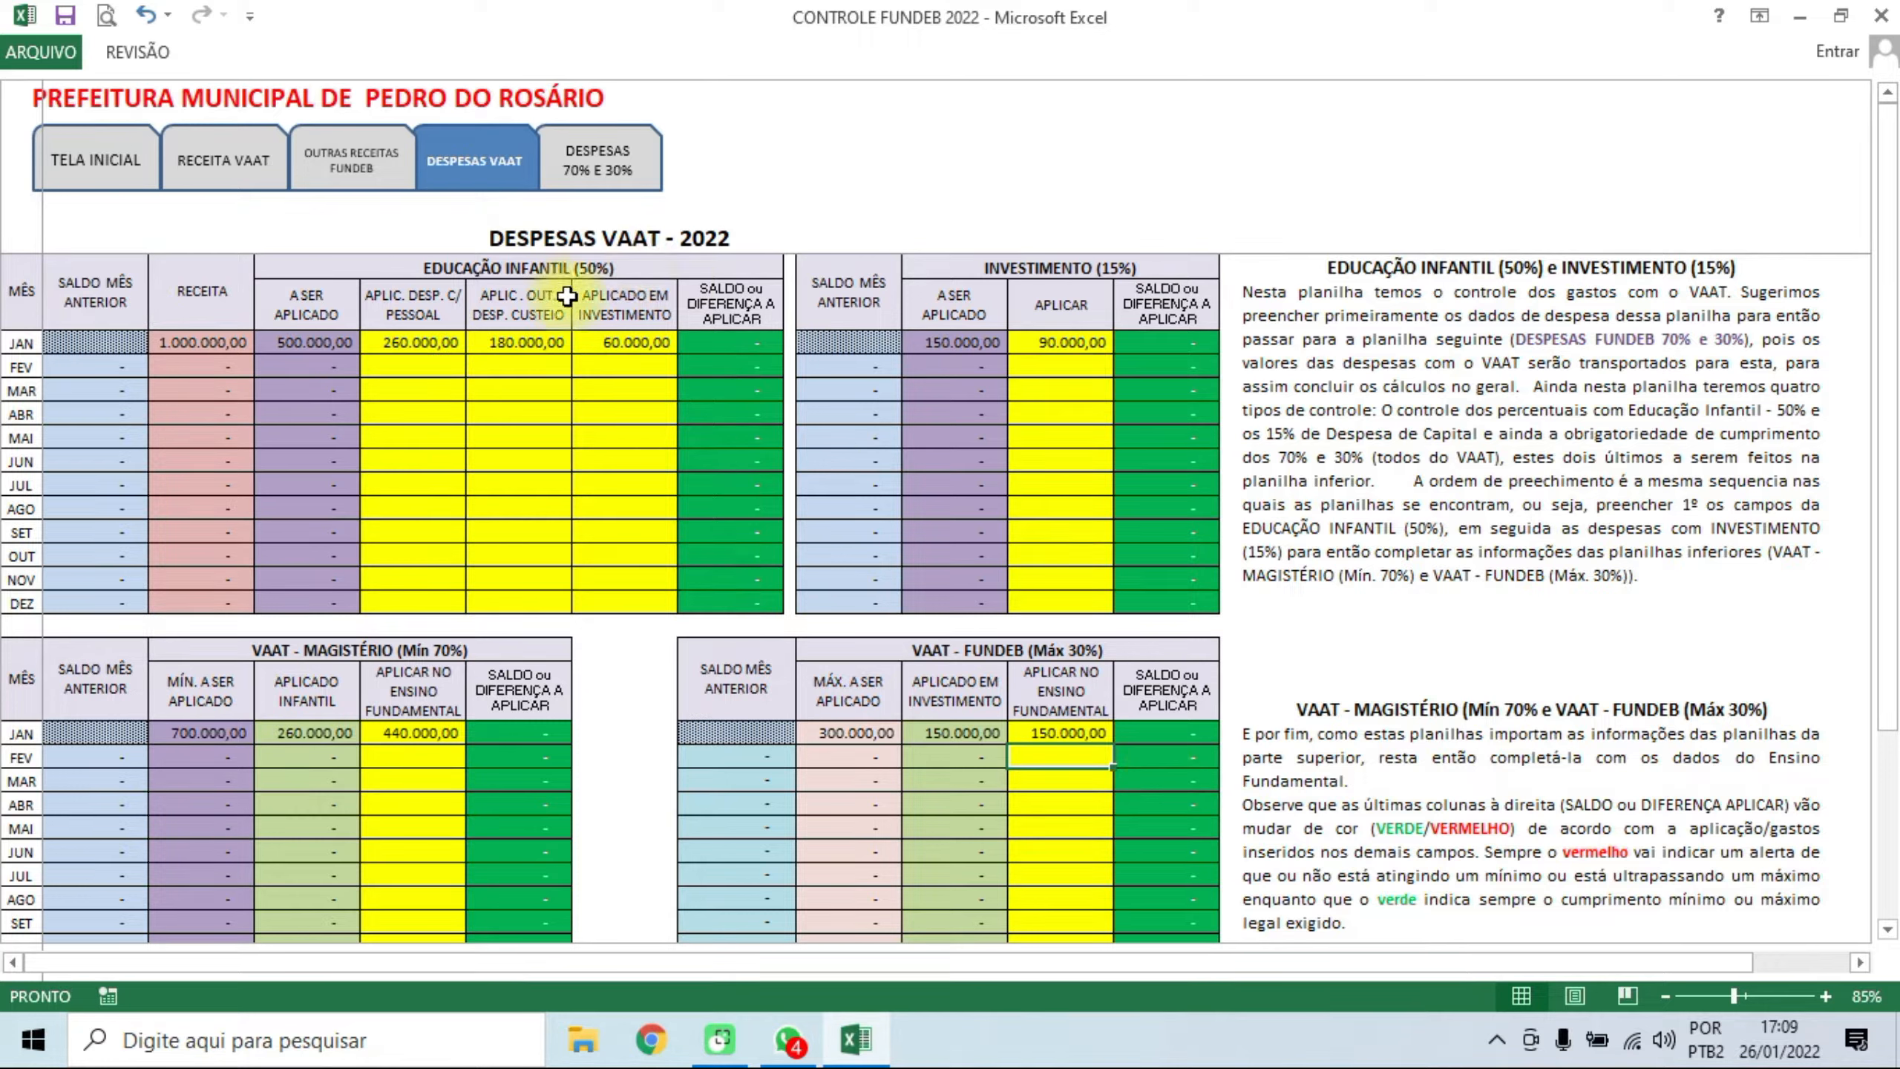
key(BackSpace)
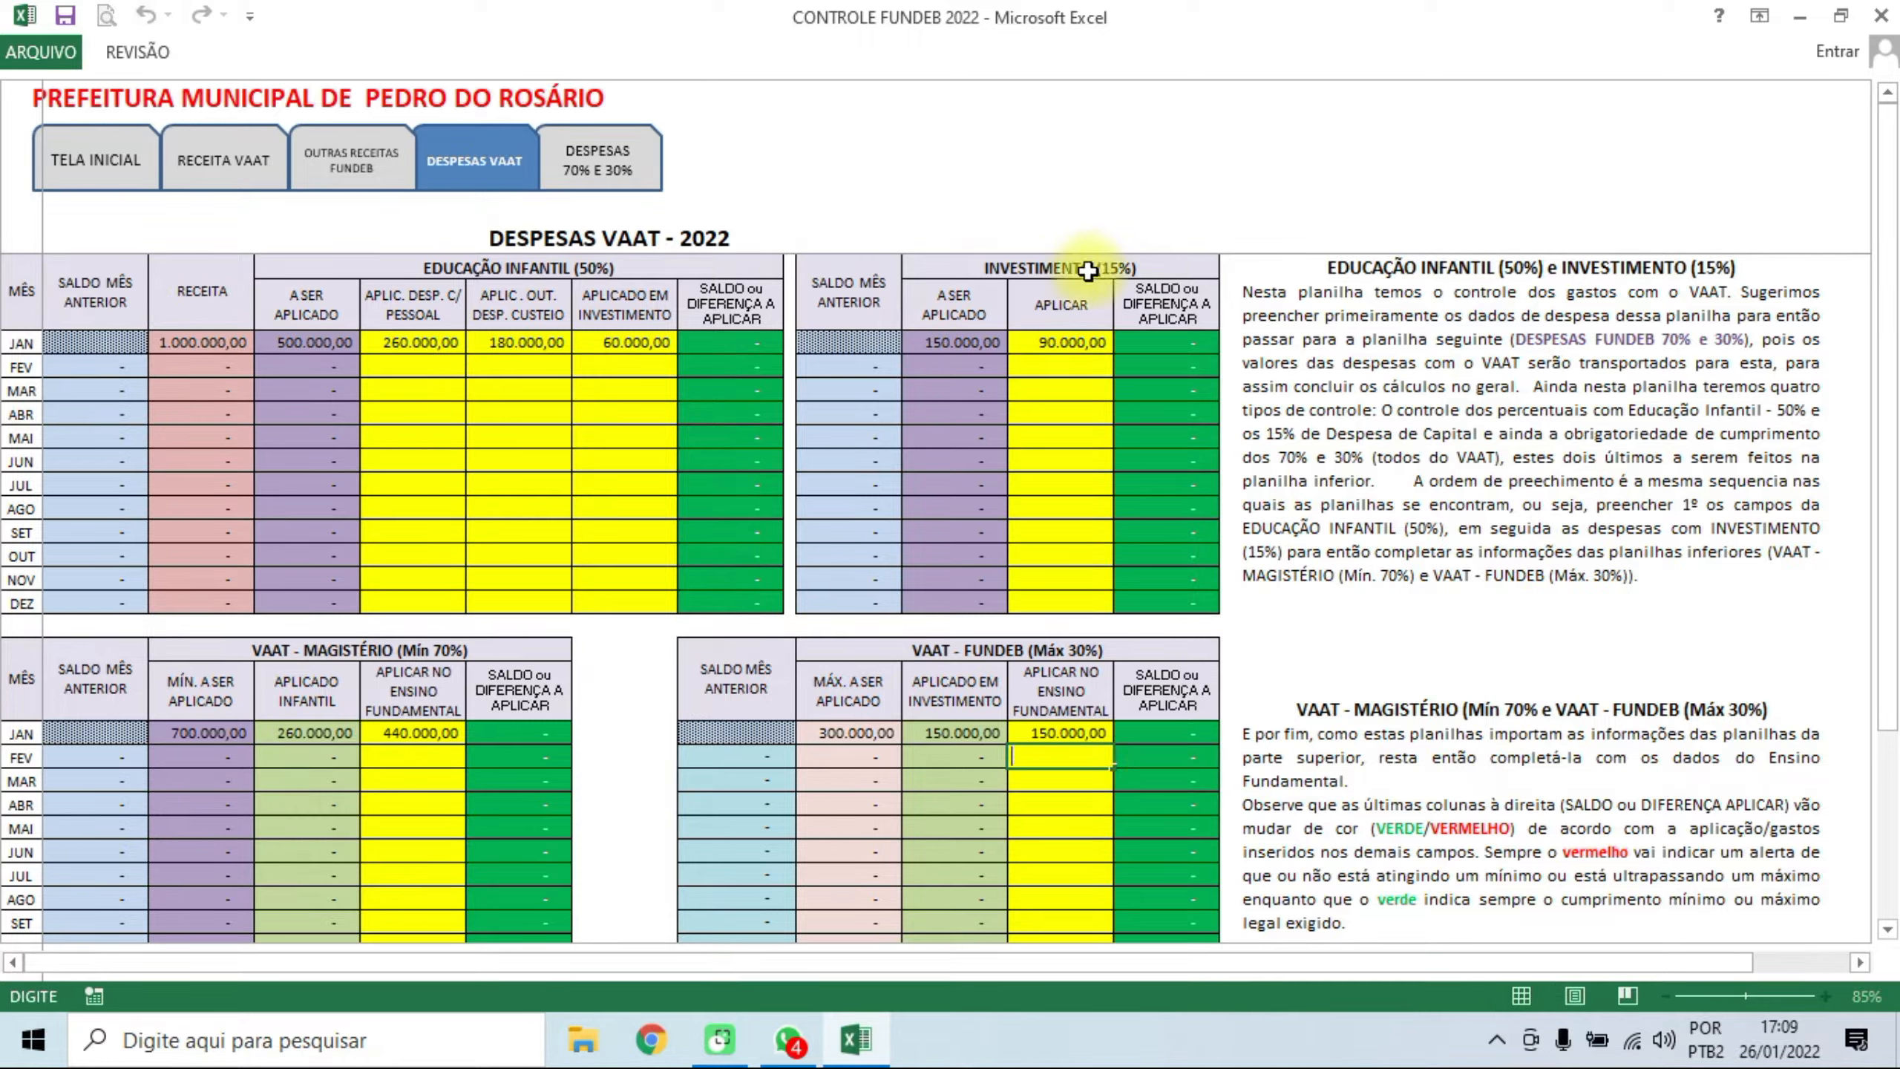
click(1109, 268)
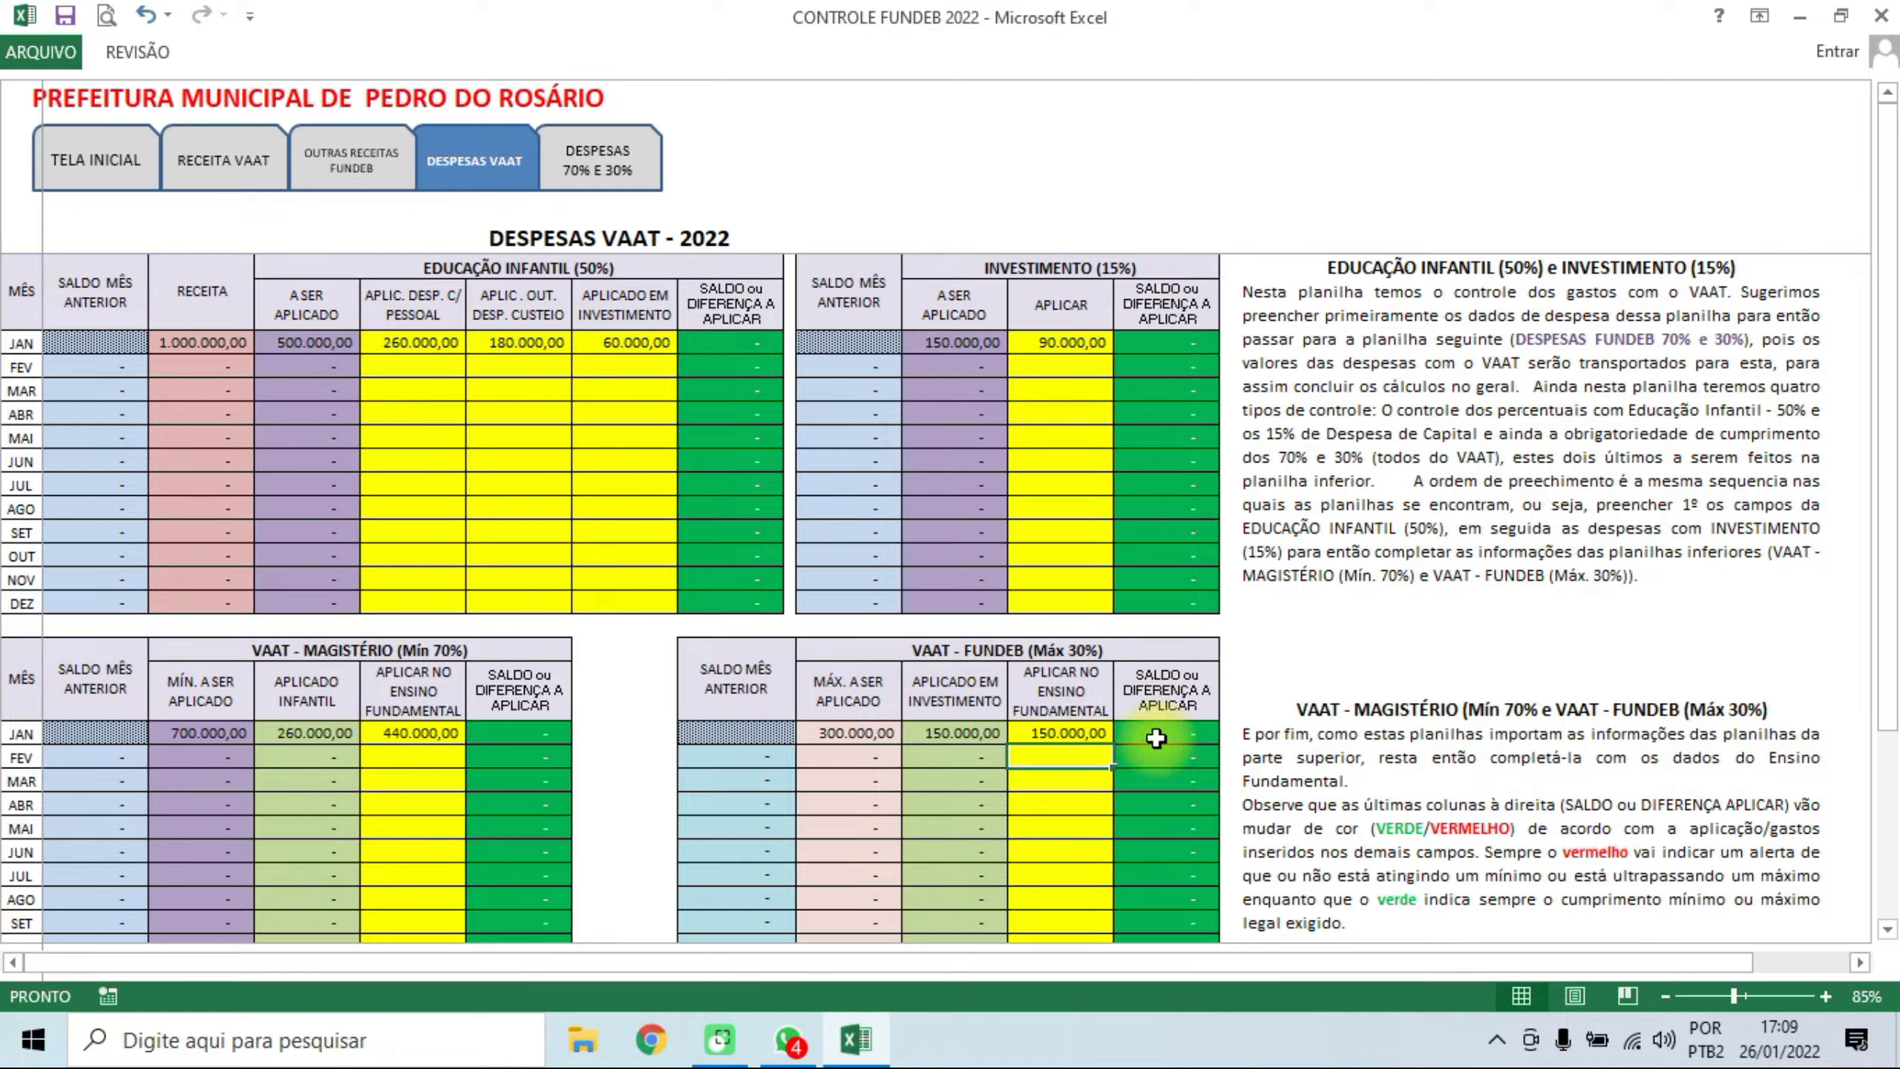
key(F9)
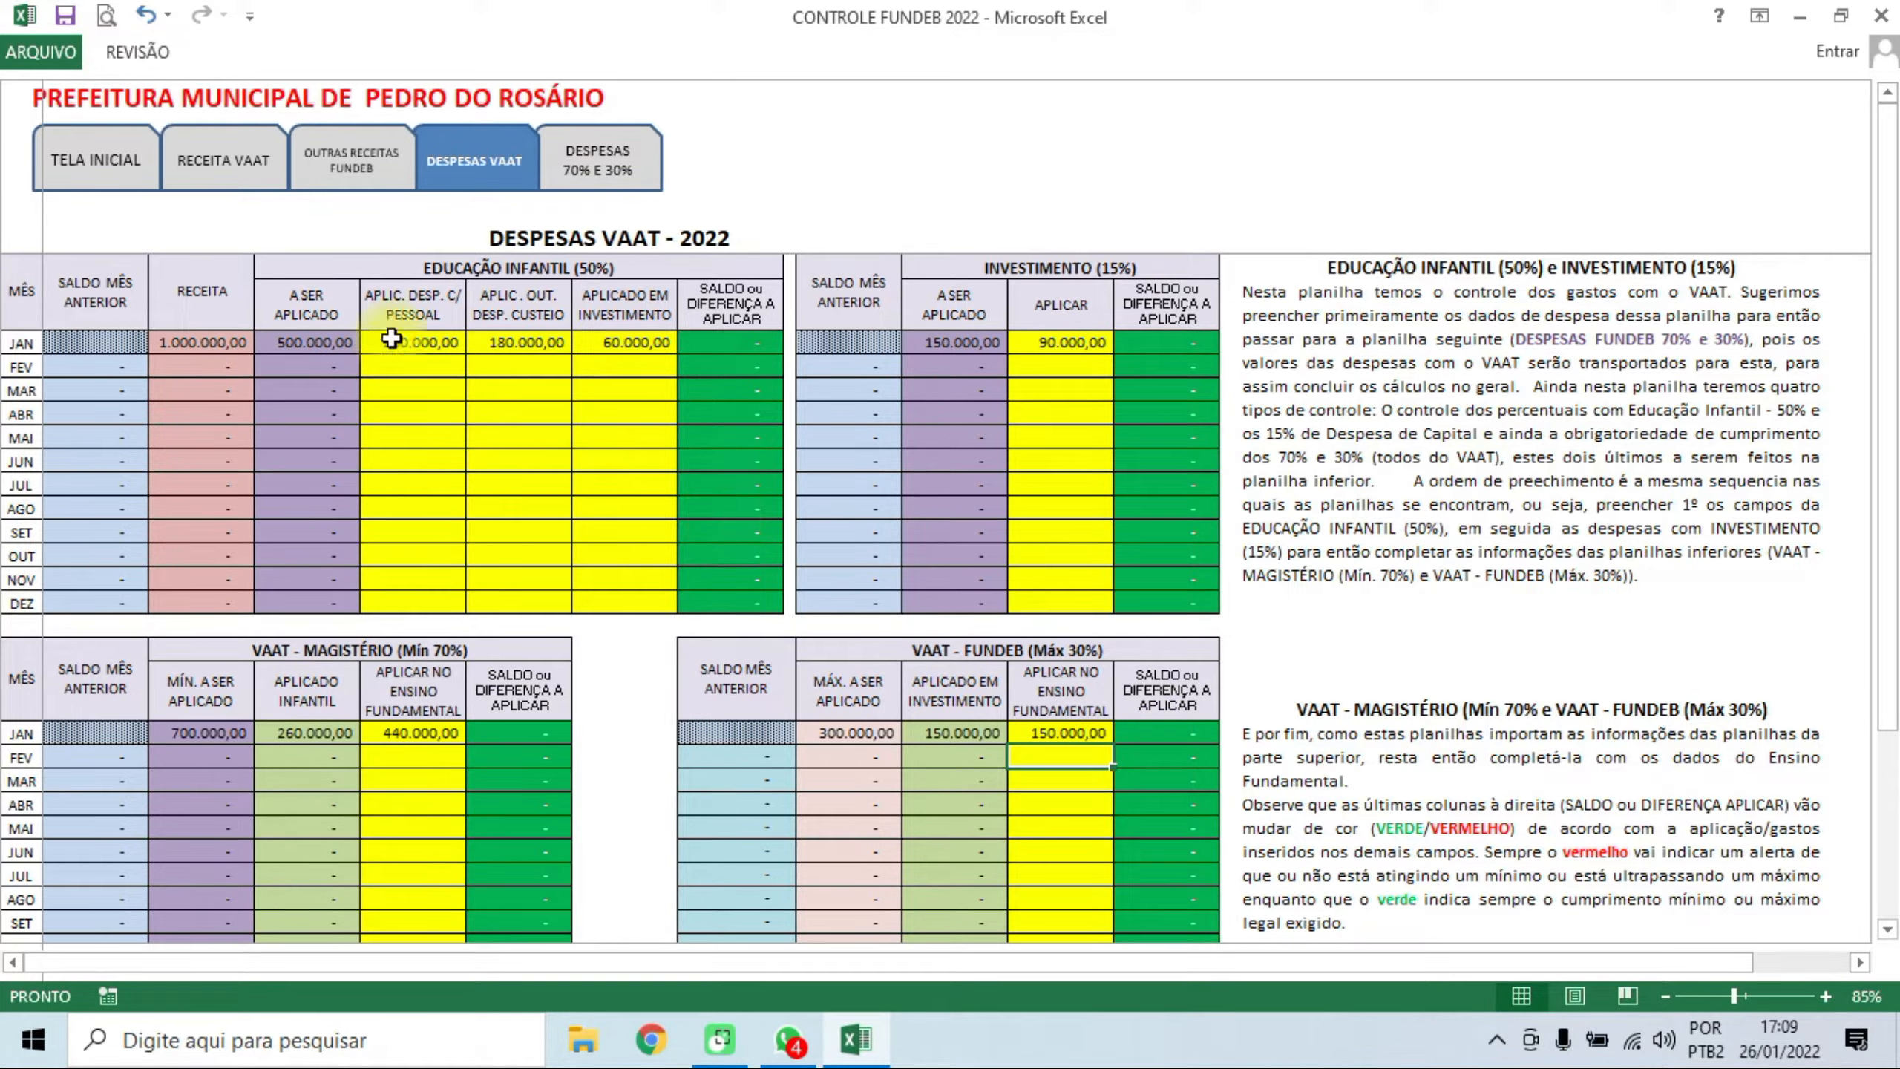
- Look over the RECEITA VAAT sheet and the daily rows and monthly totals of the OUTRAS RECEITAS FUNDEB sheet
click(230, 164)
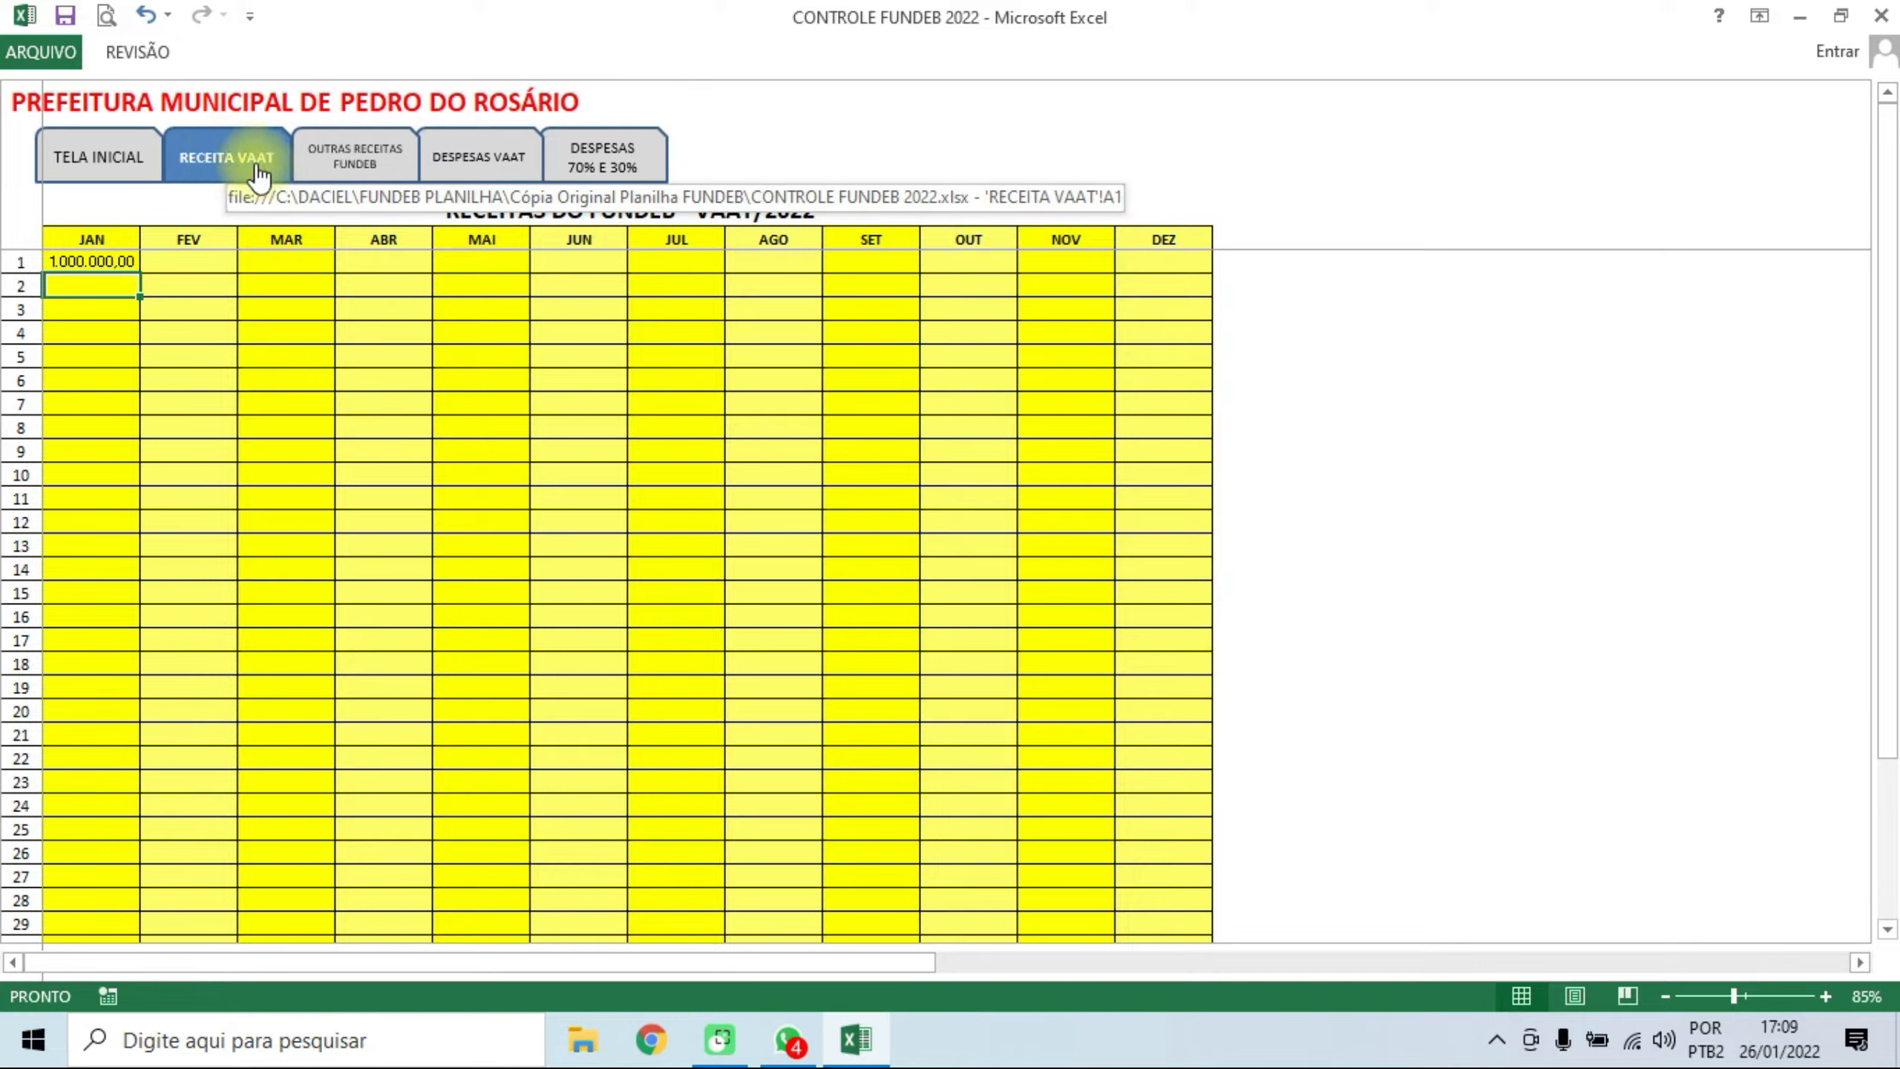
click(372, 163)
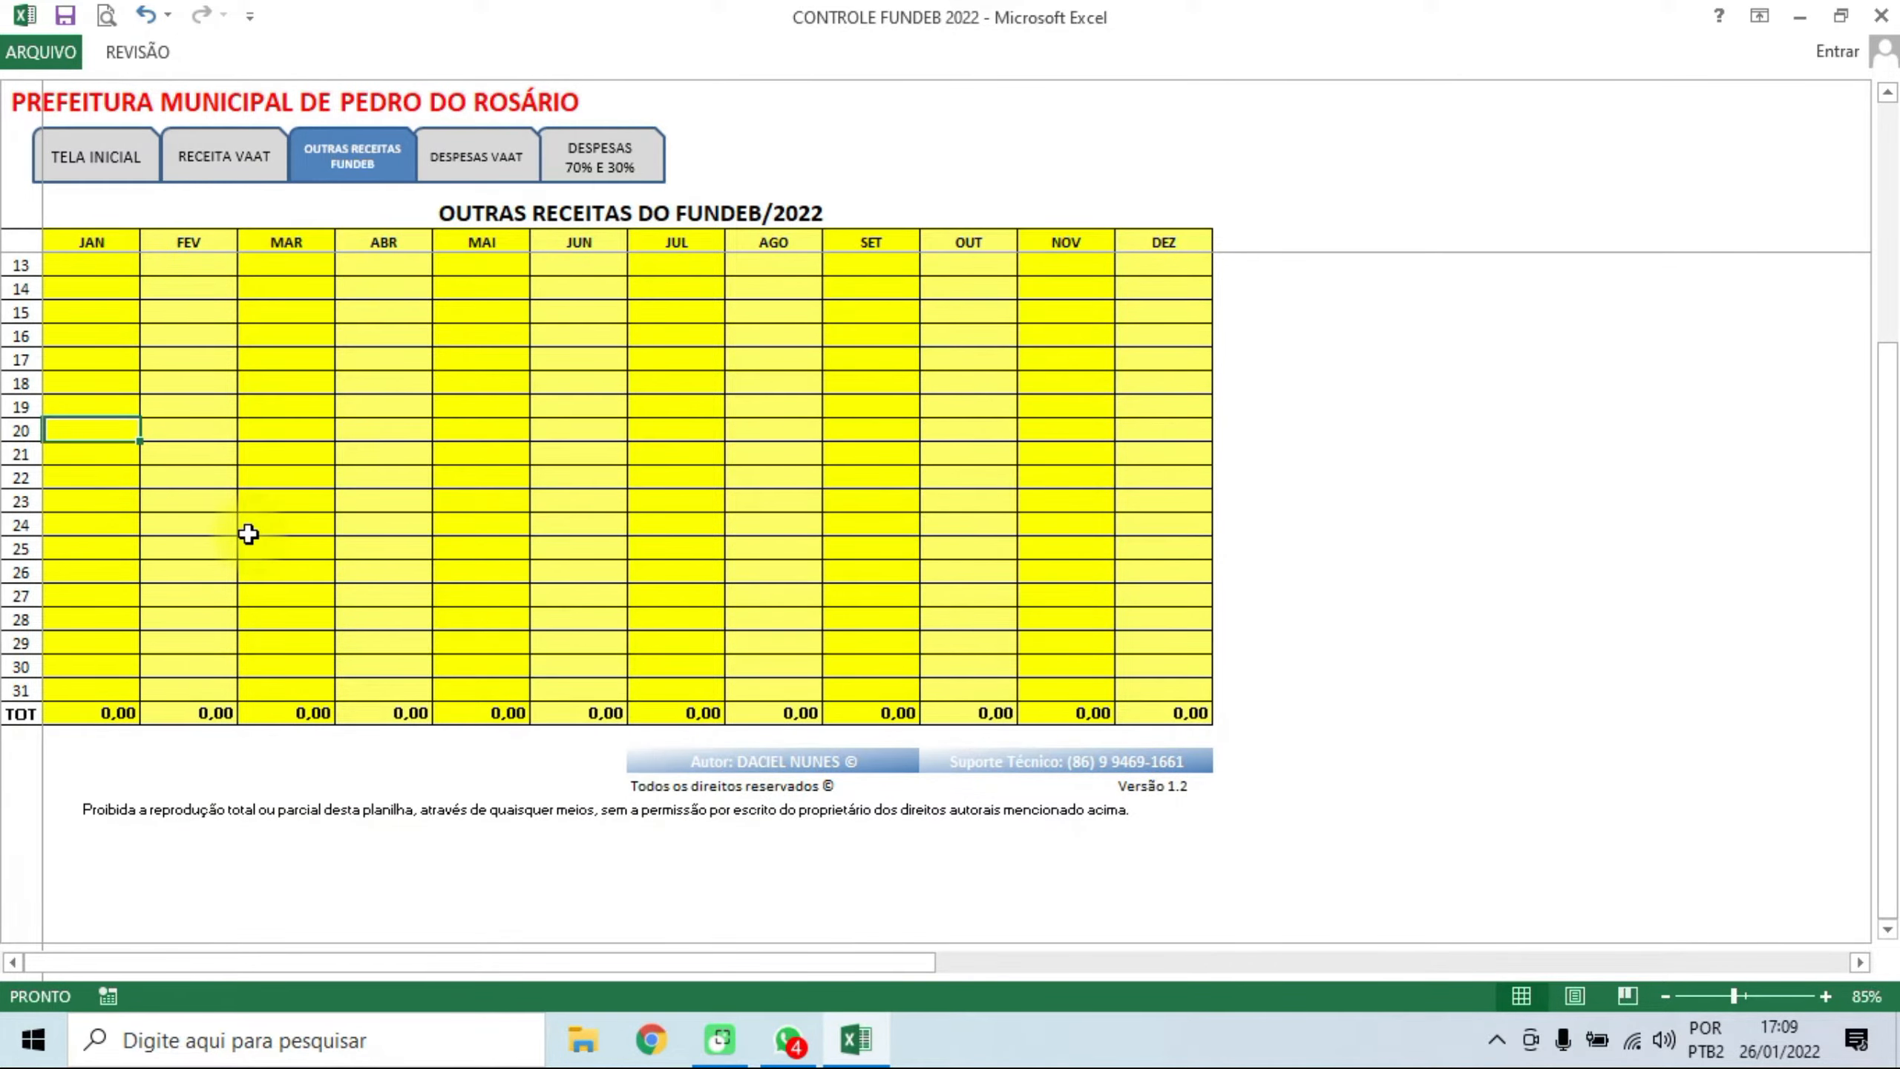
scroll(249, 534, up, 4)
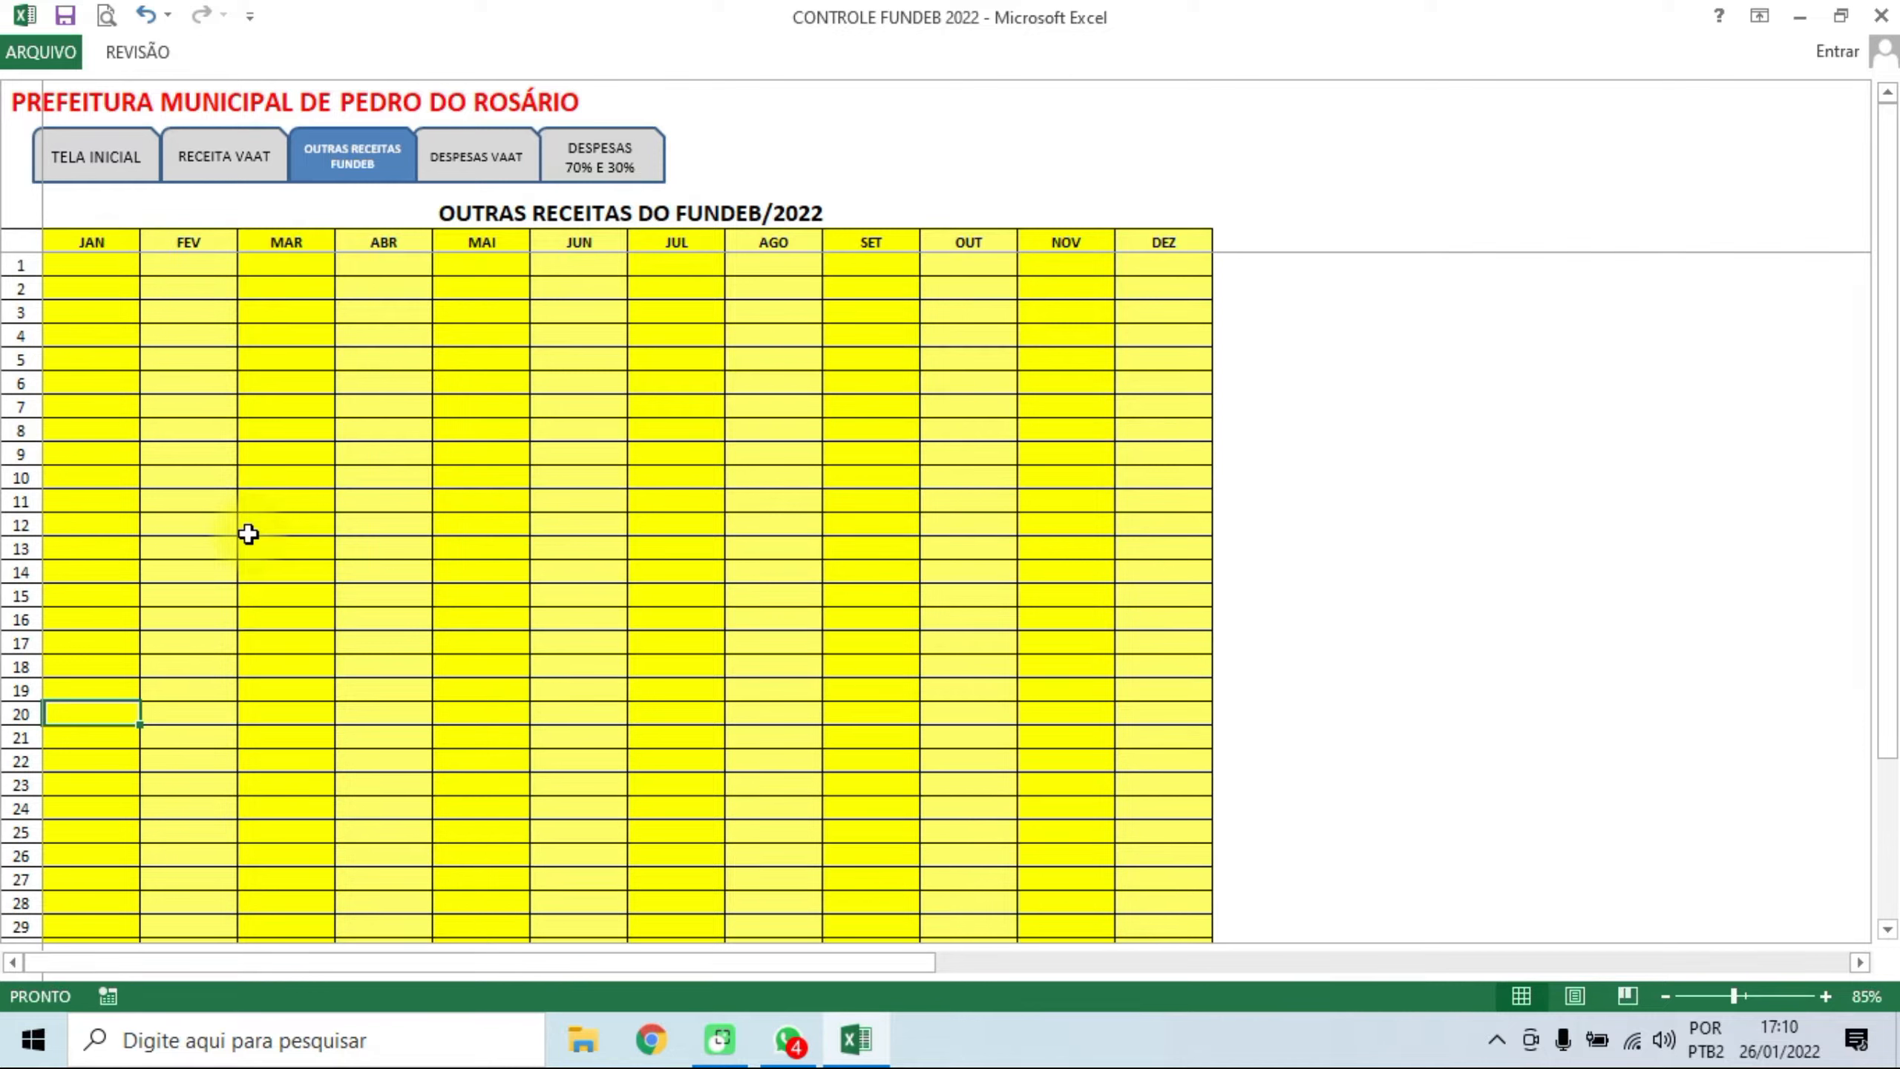
click(74, 262)
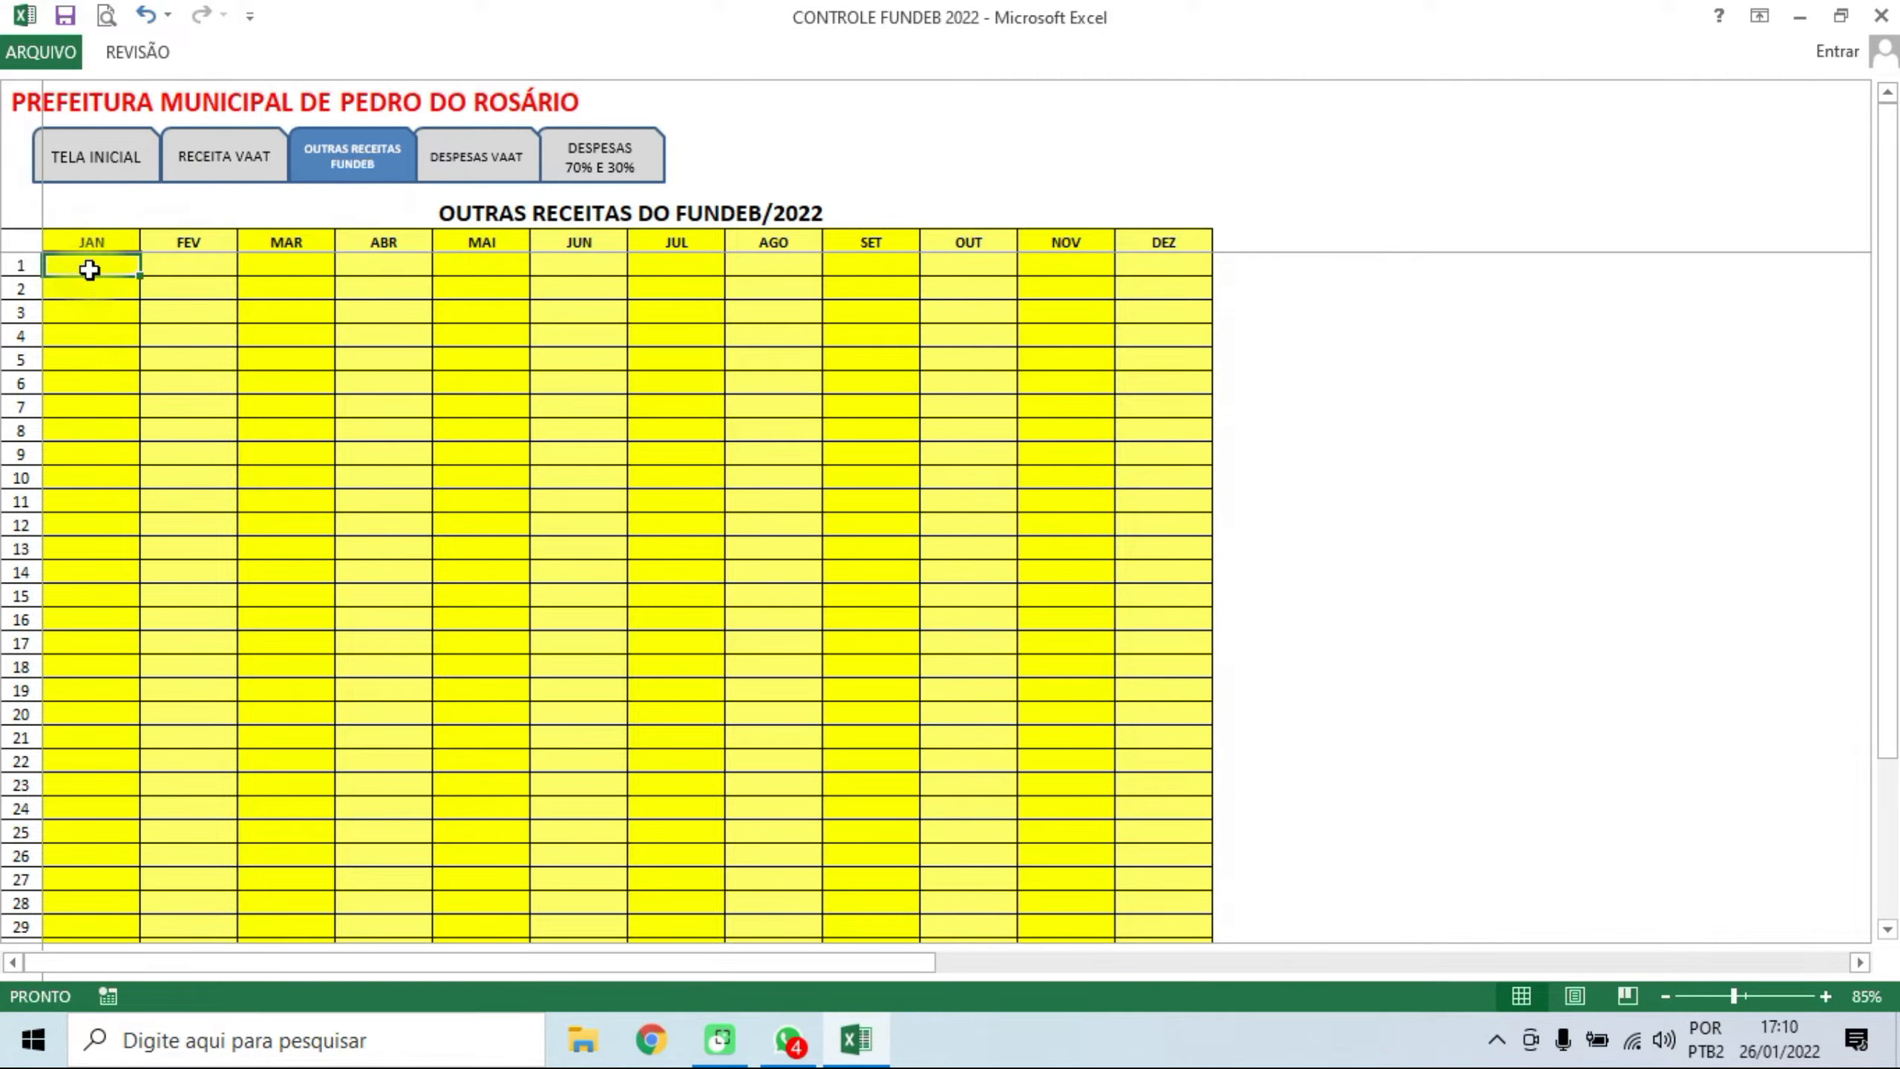
scroll(37, 561, down, 5)
scroll(53, 734, up, 5)
scroll(101, 396, down, 3)
click(84, 760)
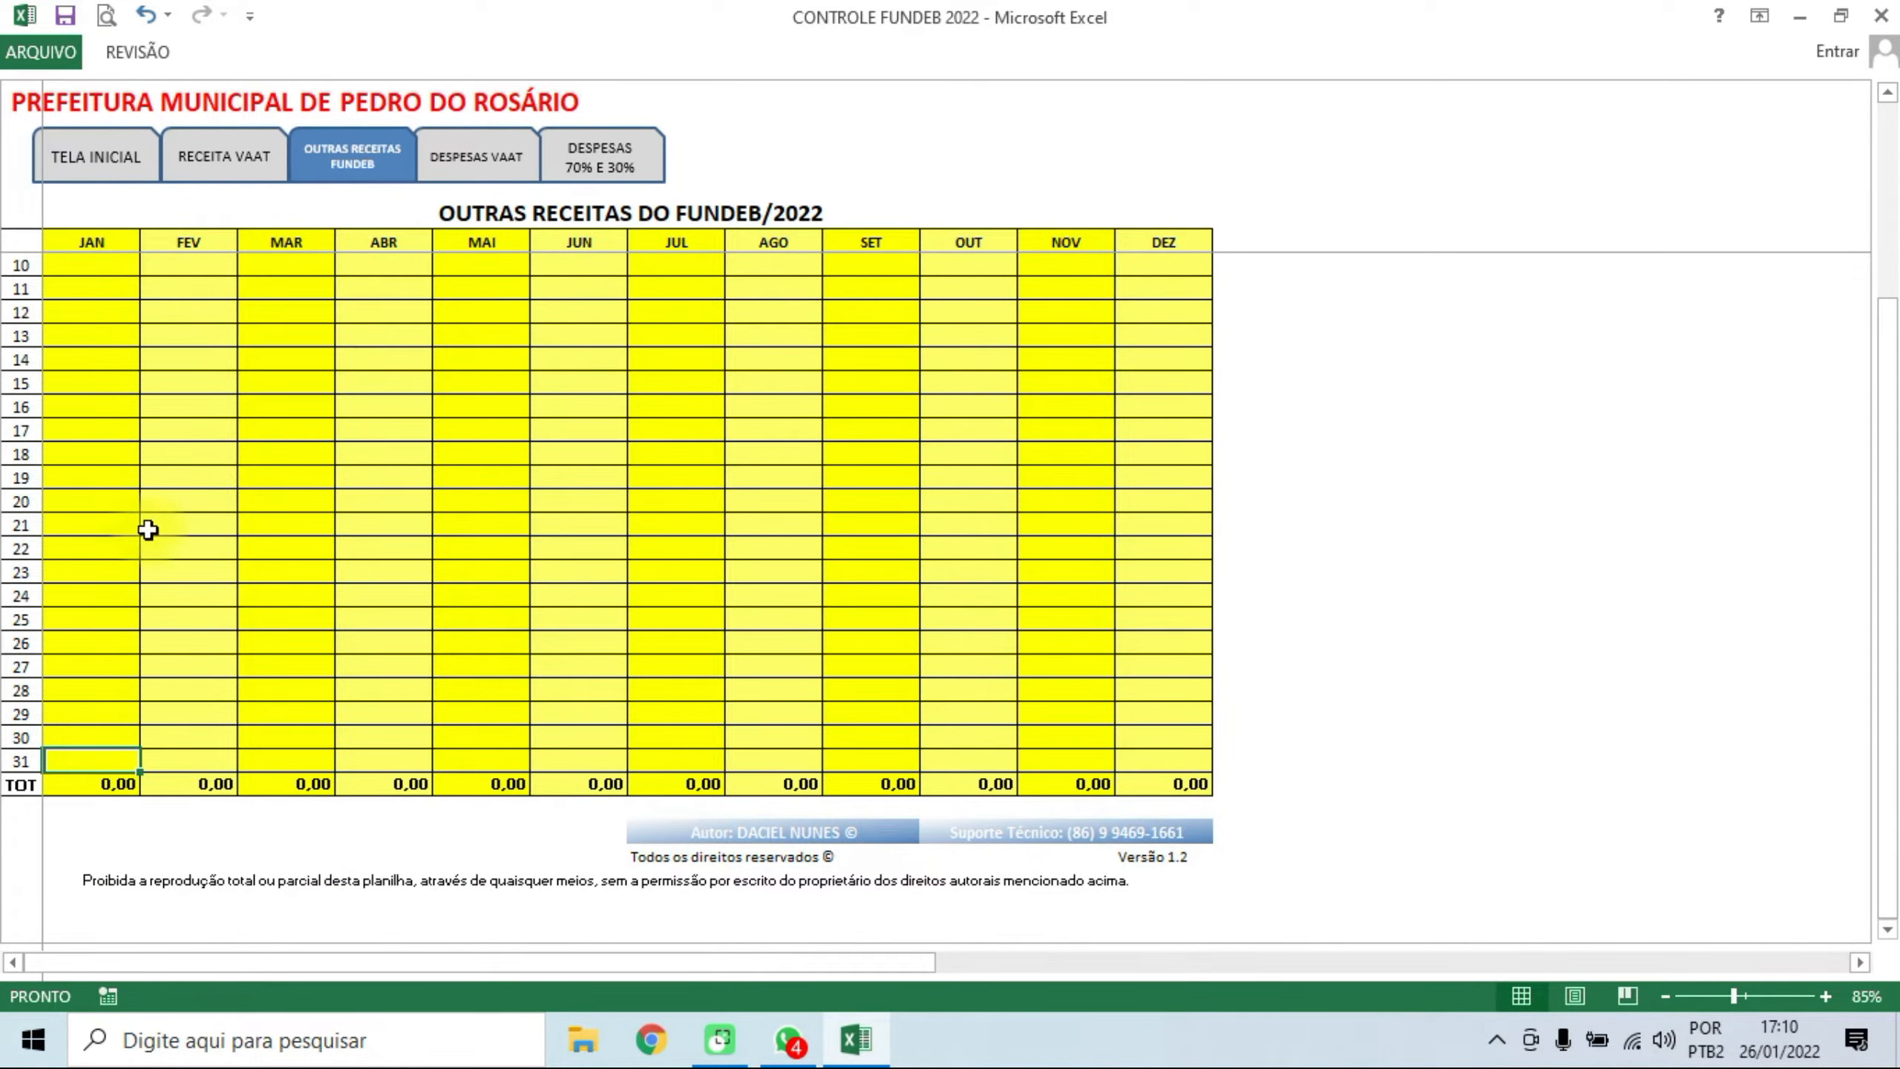
scroll(149, 495, up, 3)
scroll(90, 525, down, 4)
scroll(57, 644, down, 1)
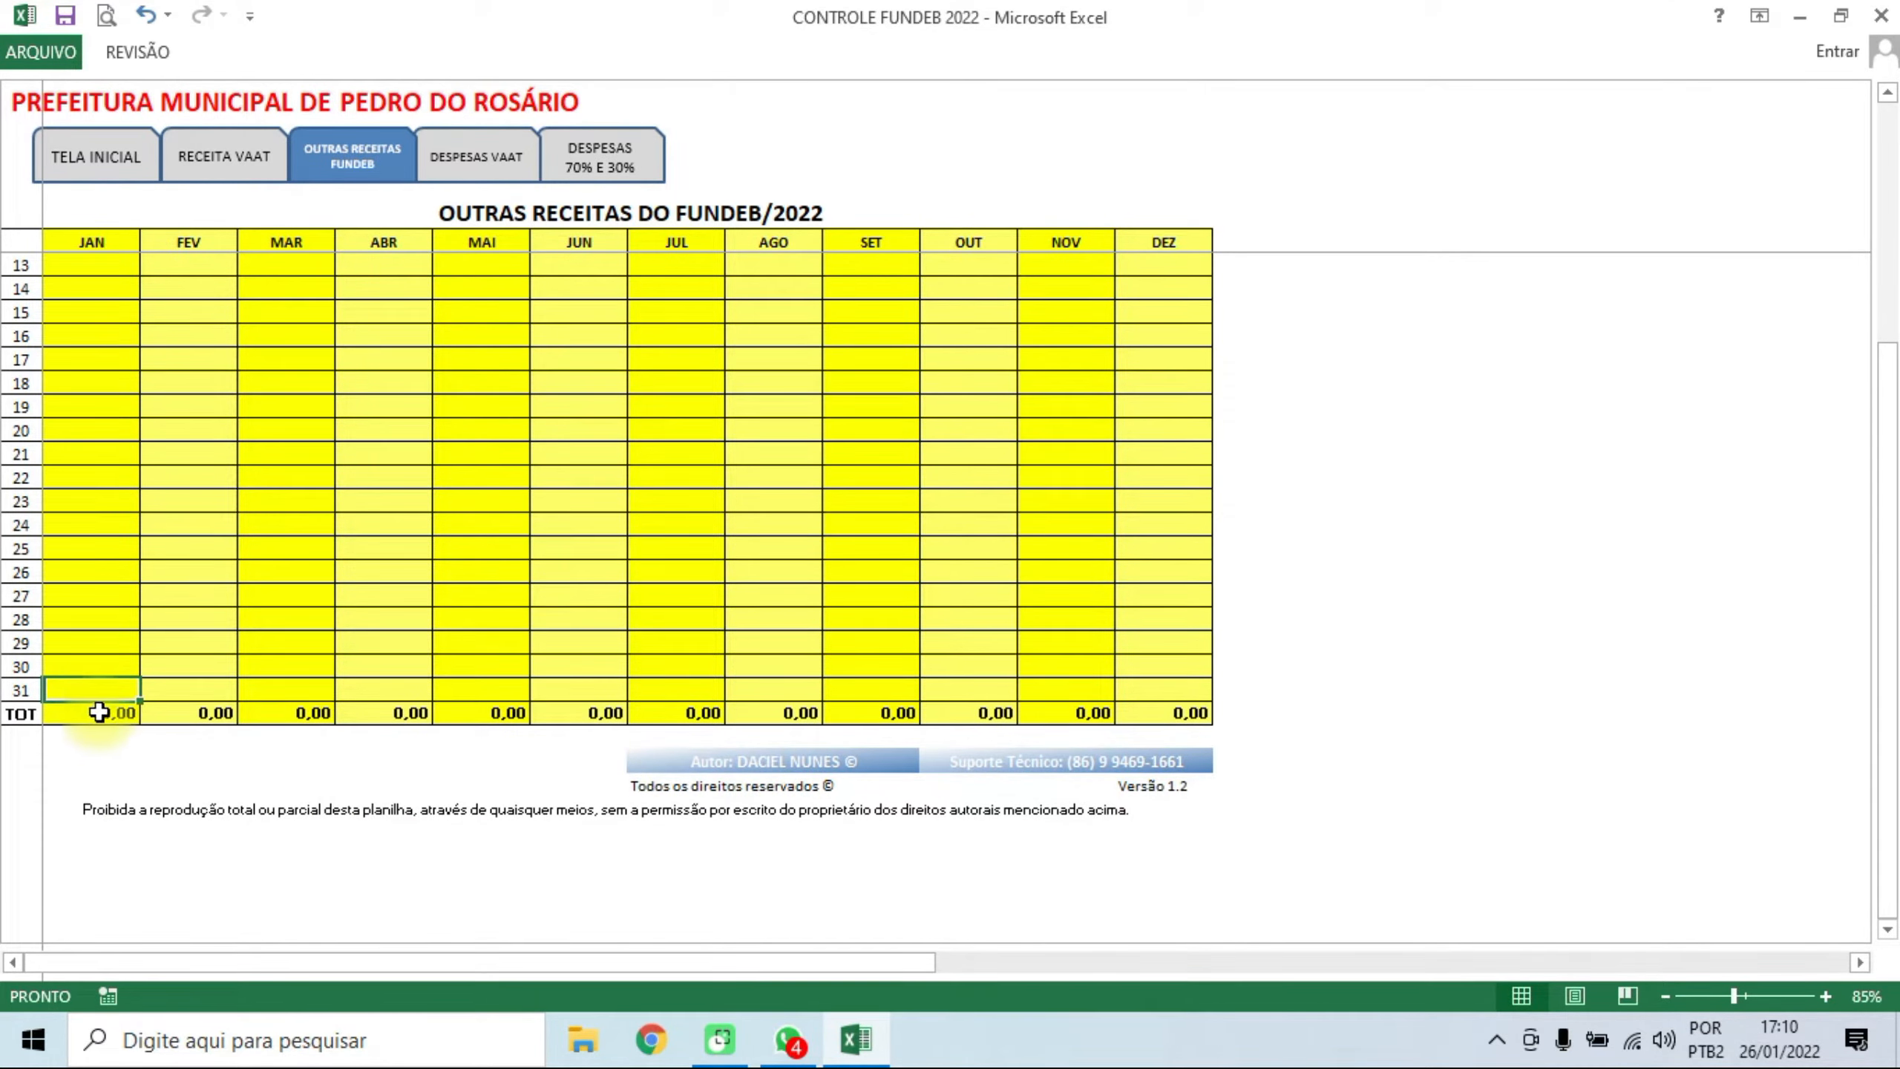
scroll(79, 574, up, 1)
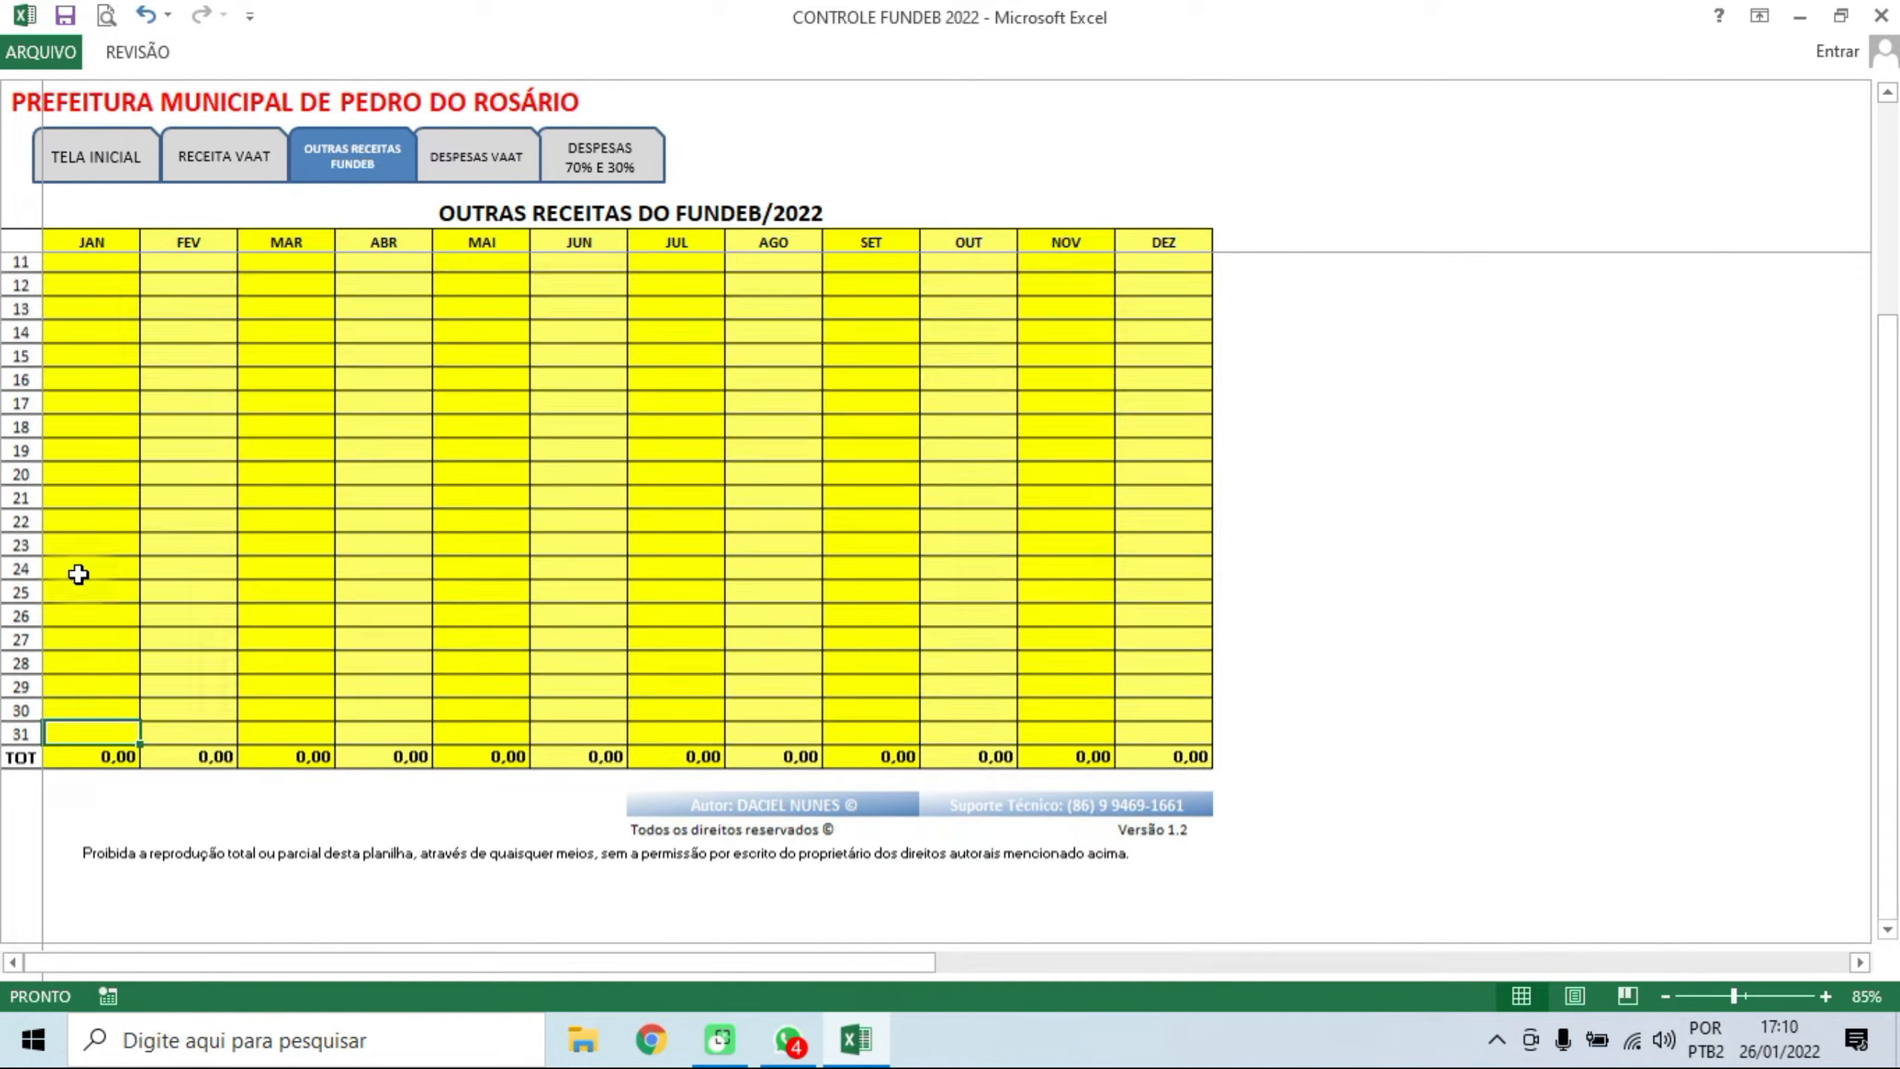
scroll(79, 573, up, 4)
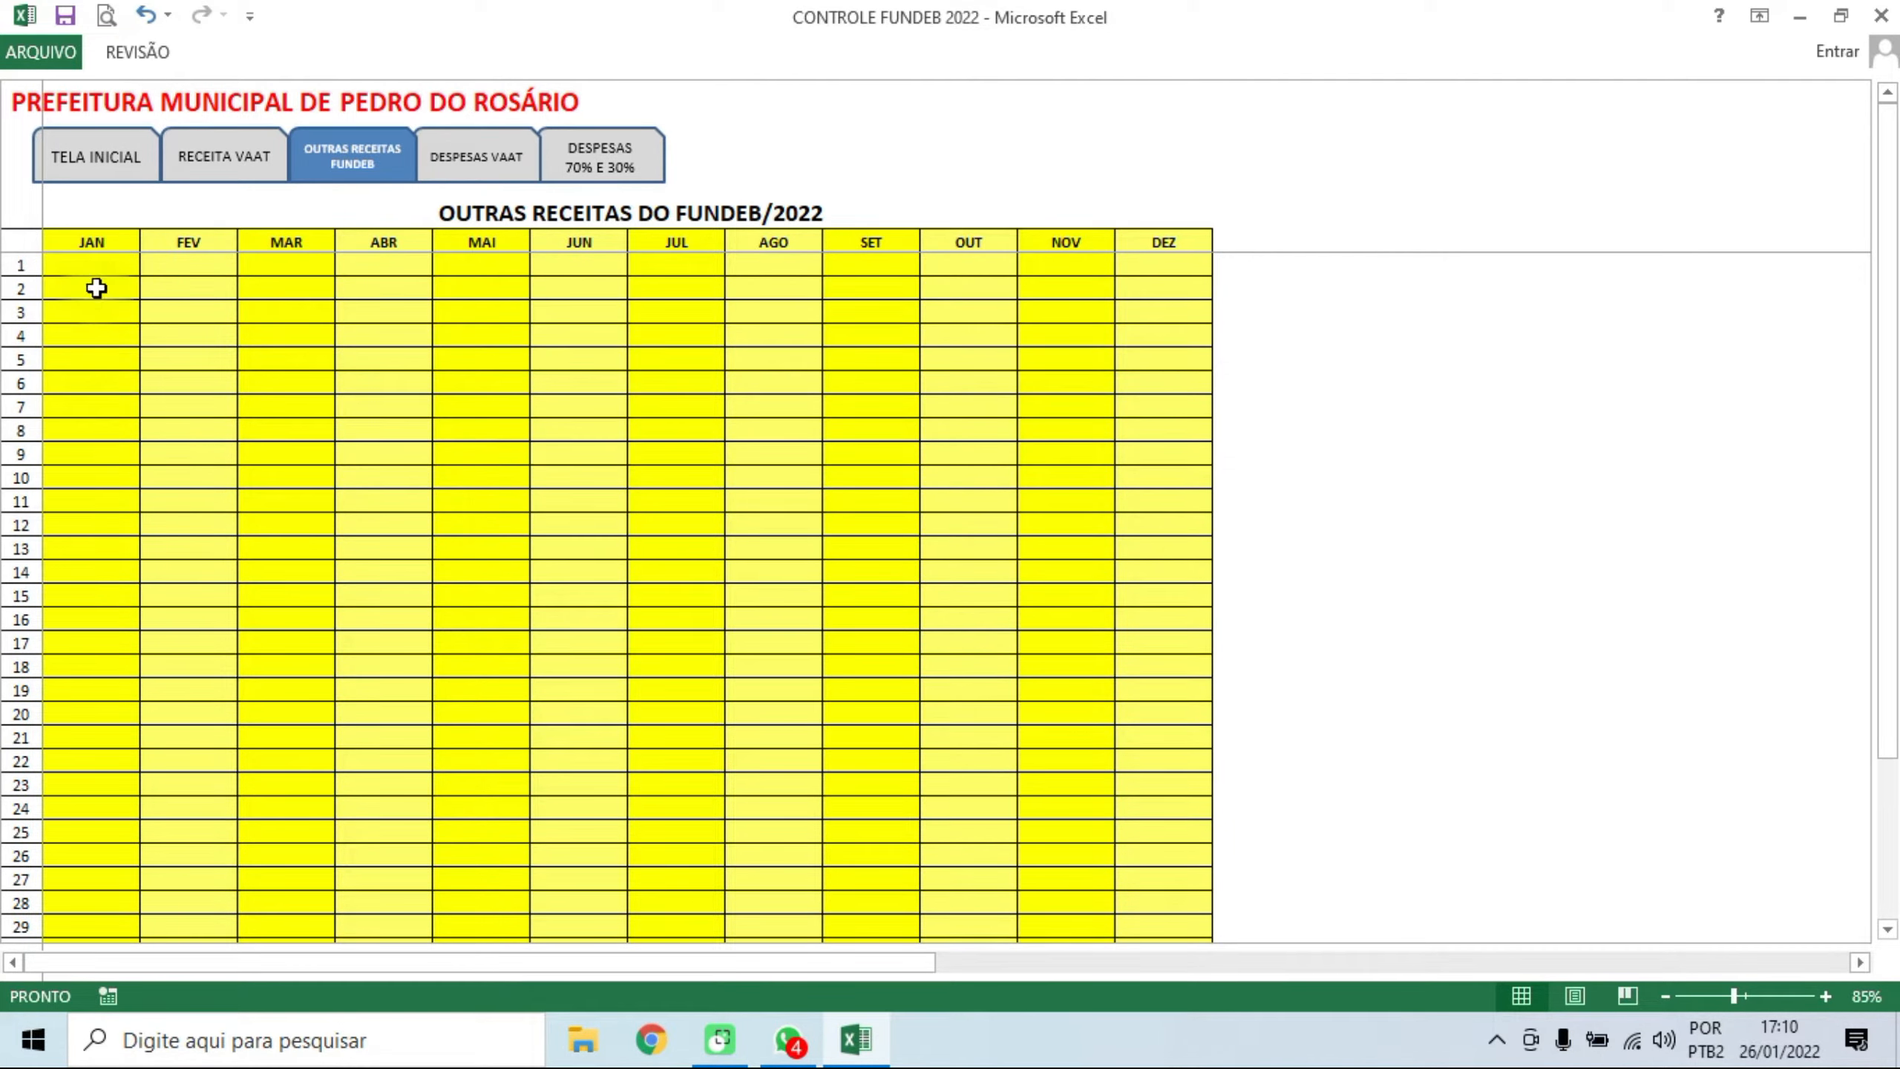
- Enter 800.000 as other FUNDEB revenue for day 1 of January on the OUTRAS RECEITAS FUNDEB sheet
click(102, 264)
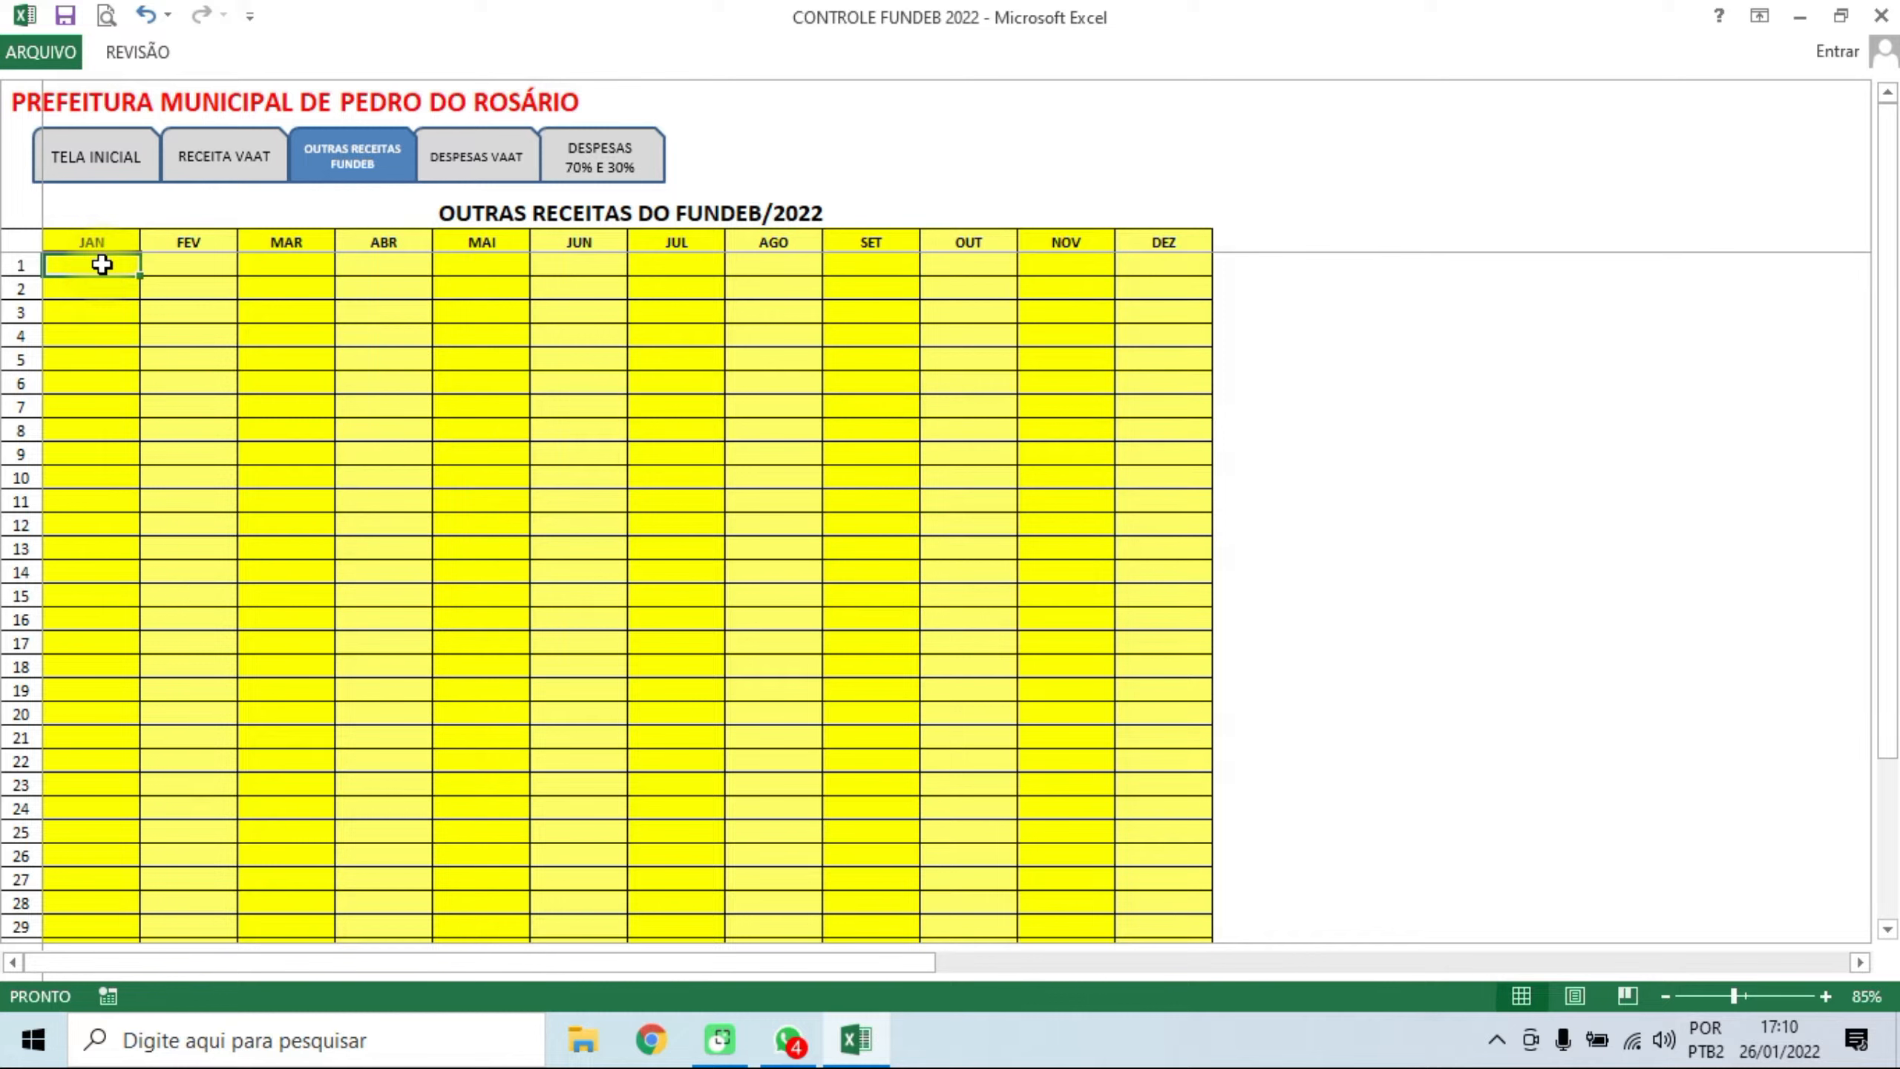
text(800000)
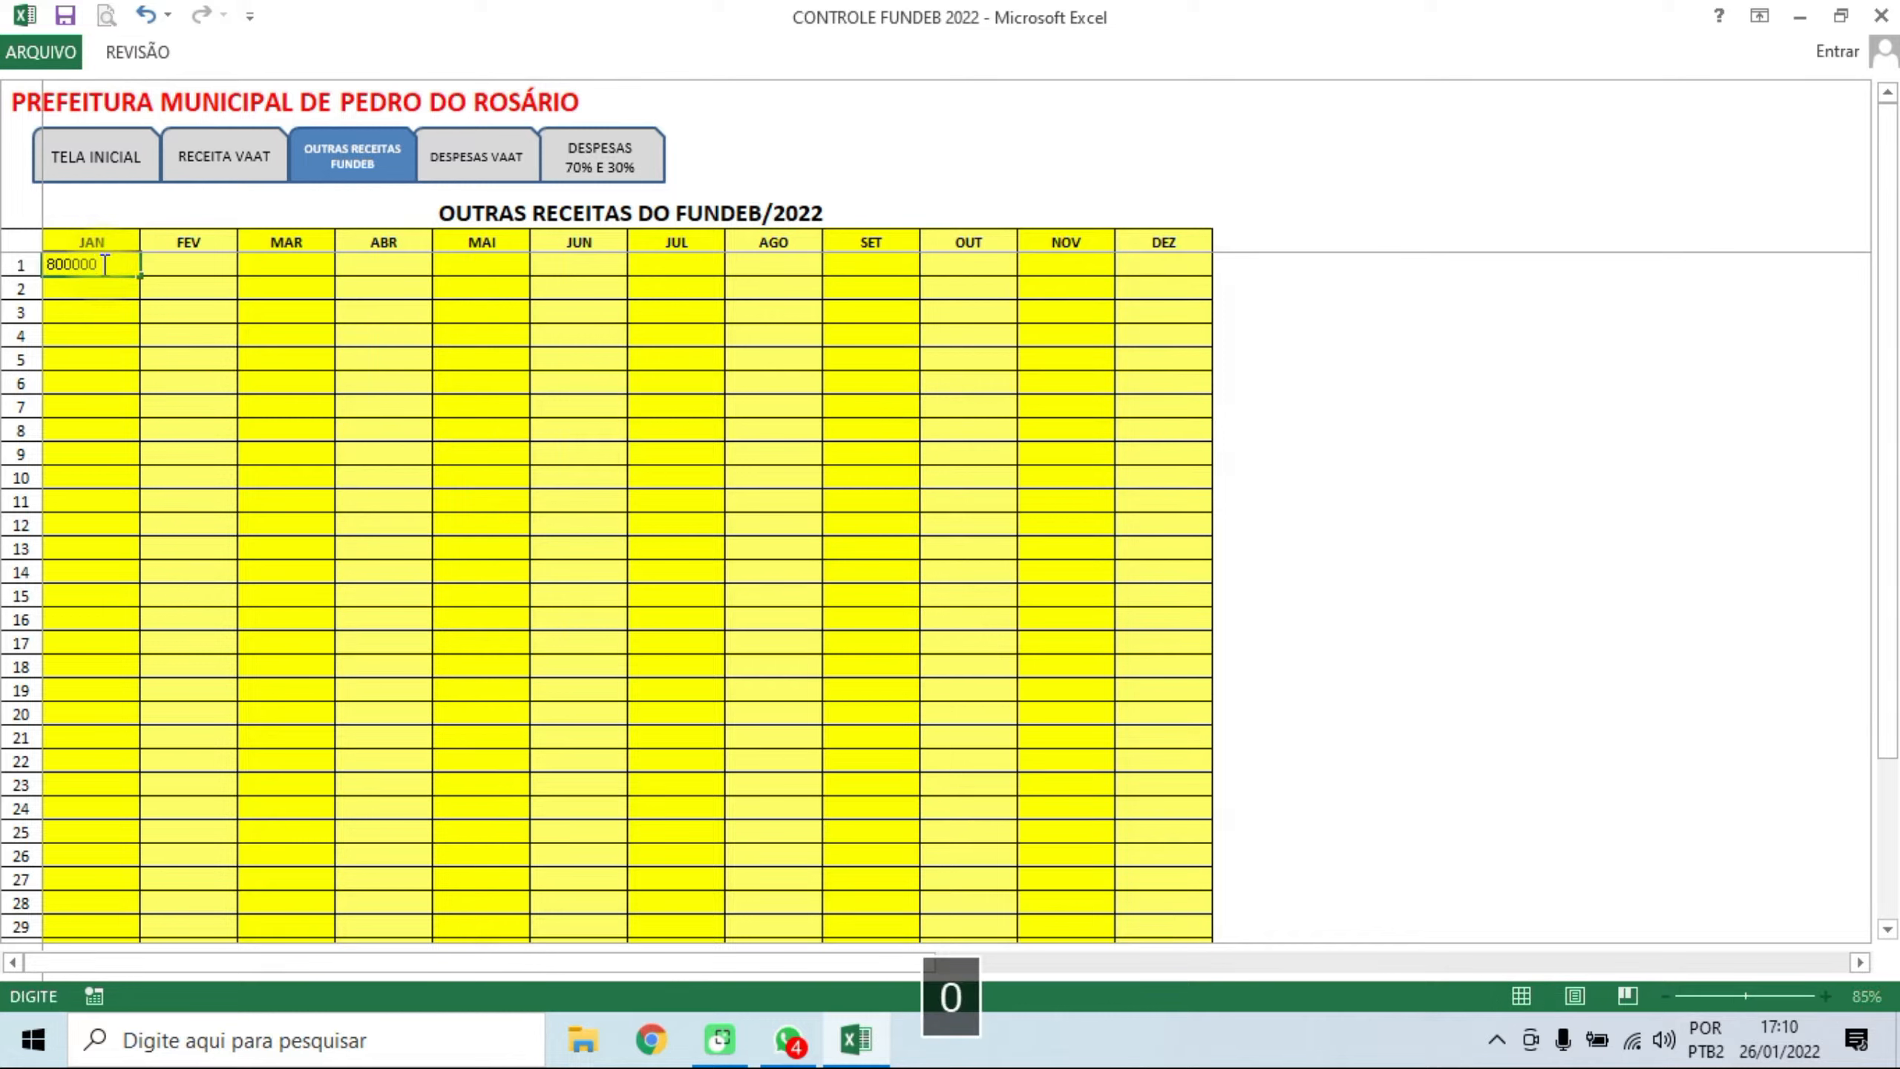
key(Return)
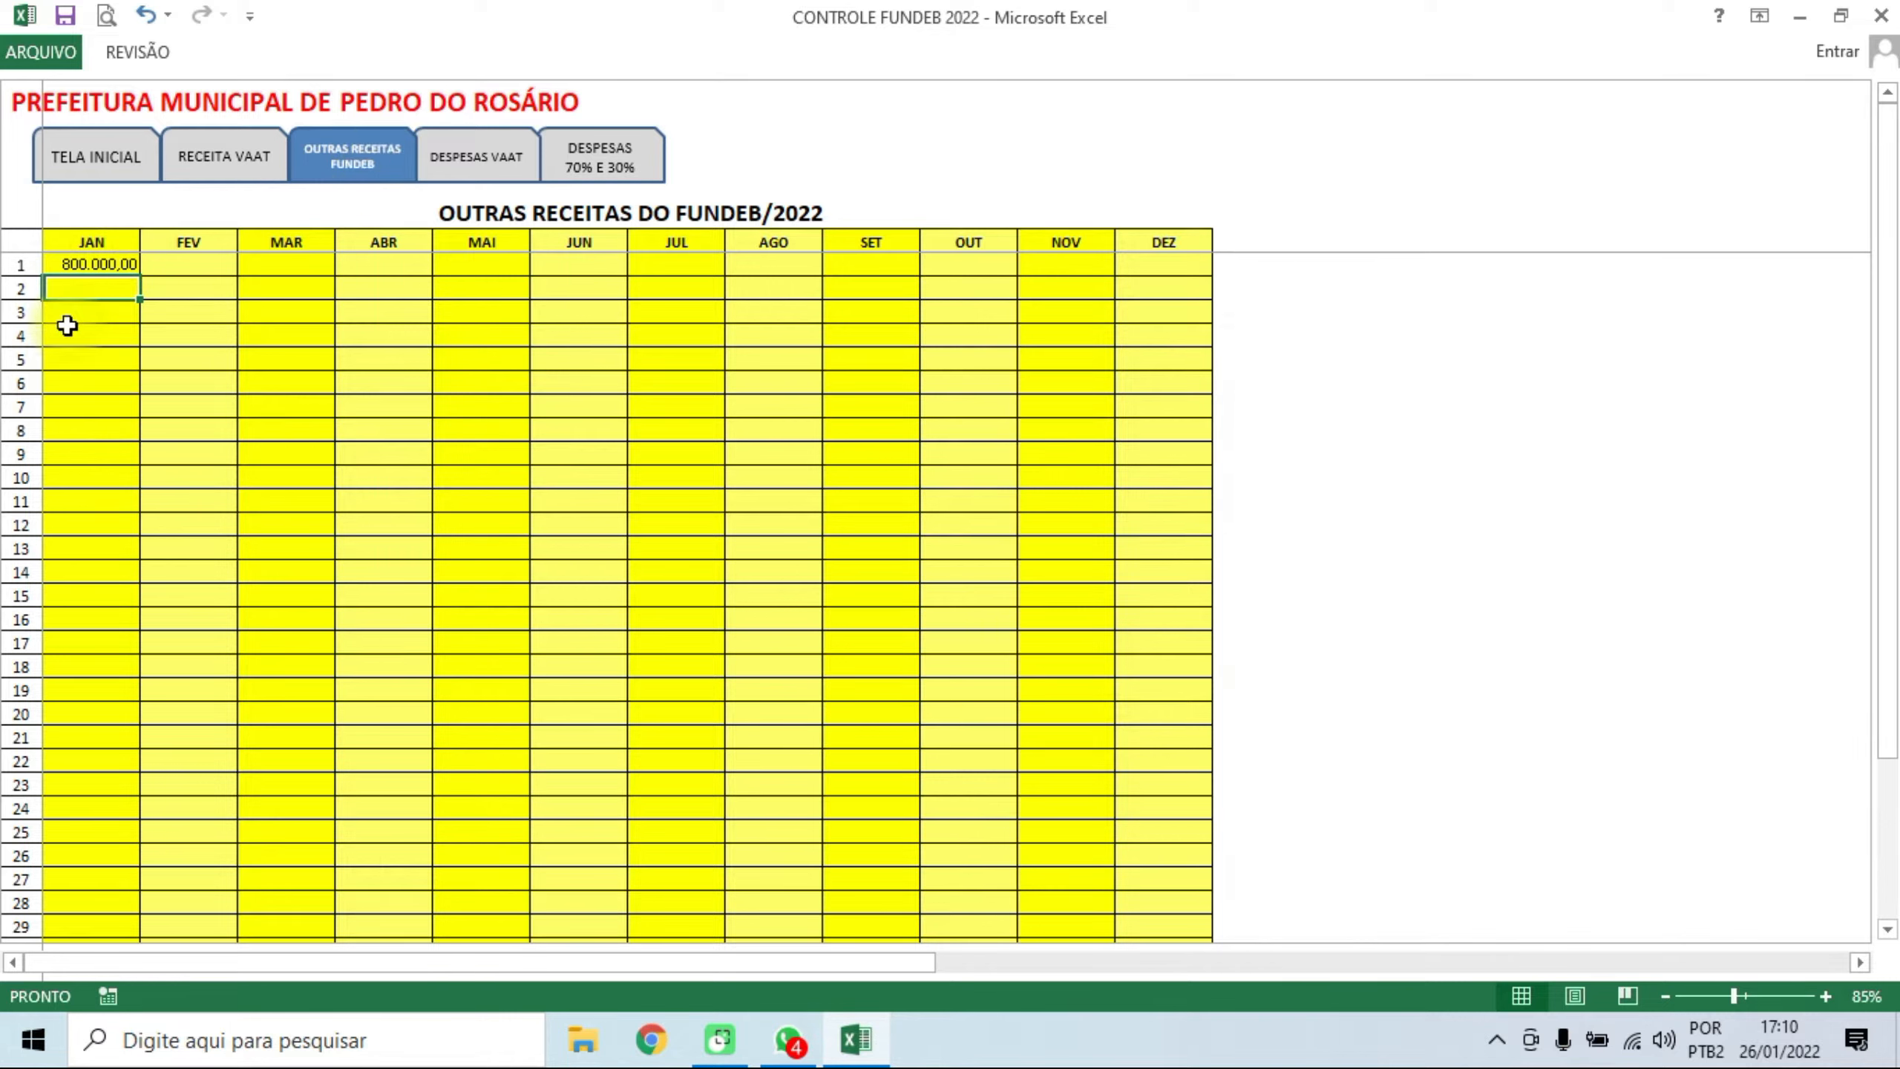
- Compare January's revenue on the DESPESAS 70% E 30% sheet with the entries on the RECEITA VAAT and OUTRAS RECEITAS FUNDEB sheets
click(612, 153)
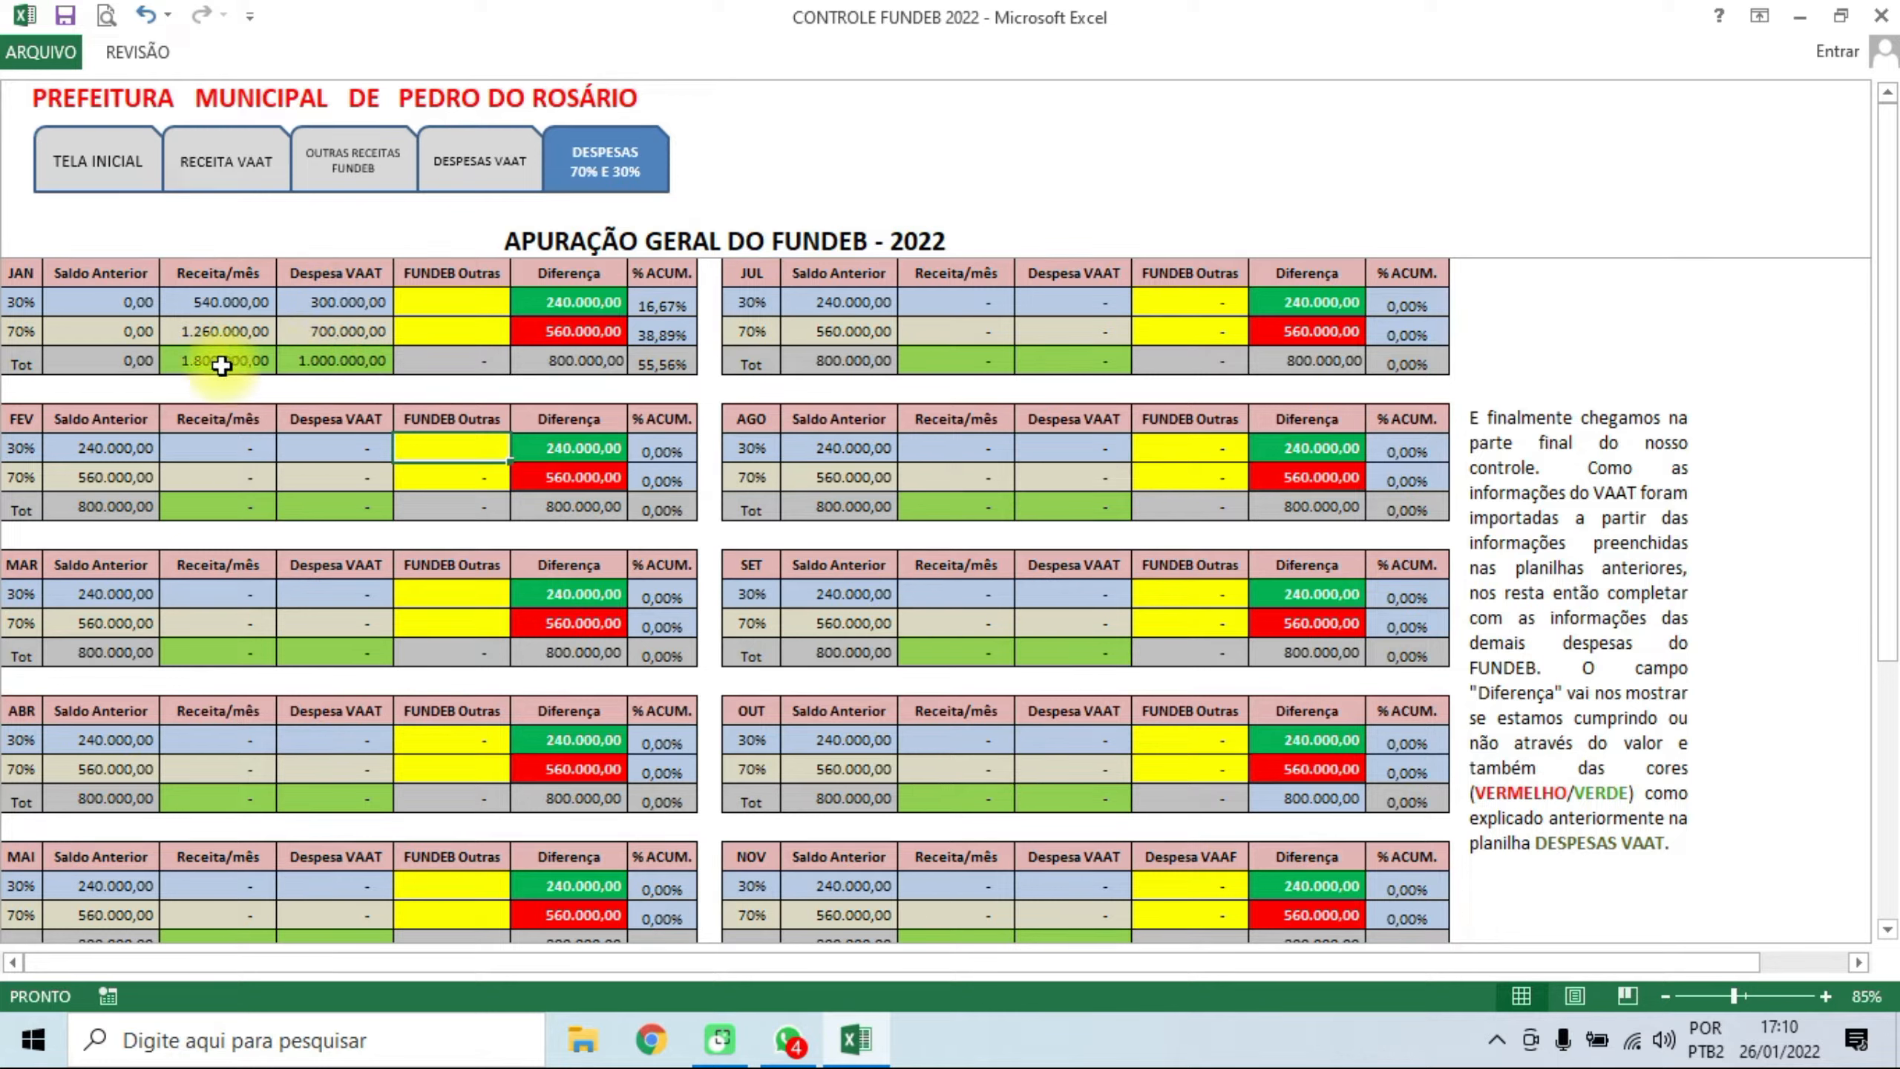
click(223, 165)
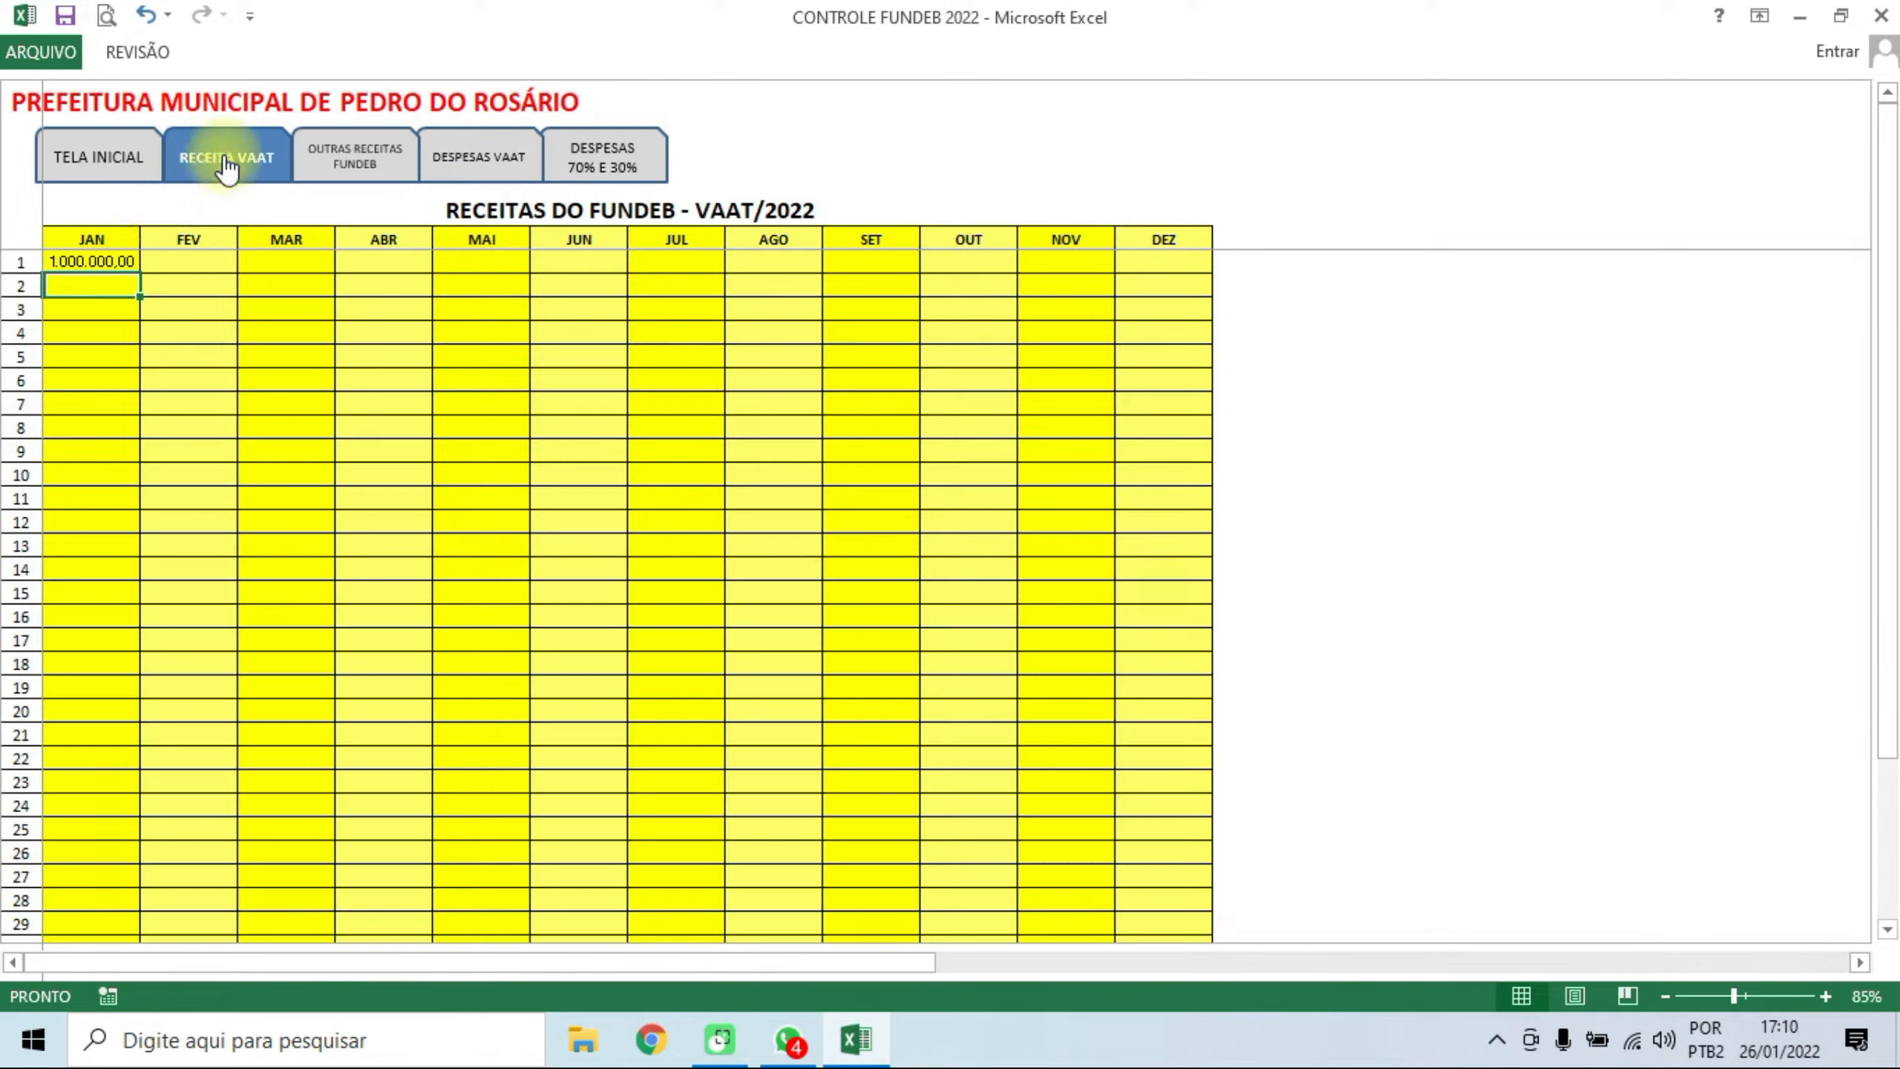
click(369, 173)
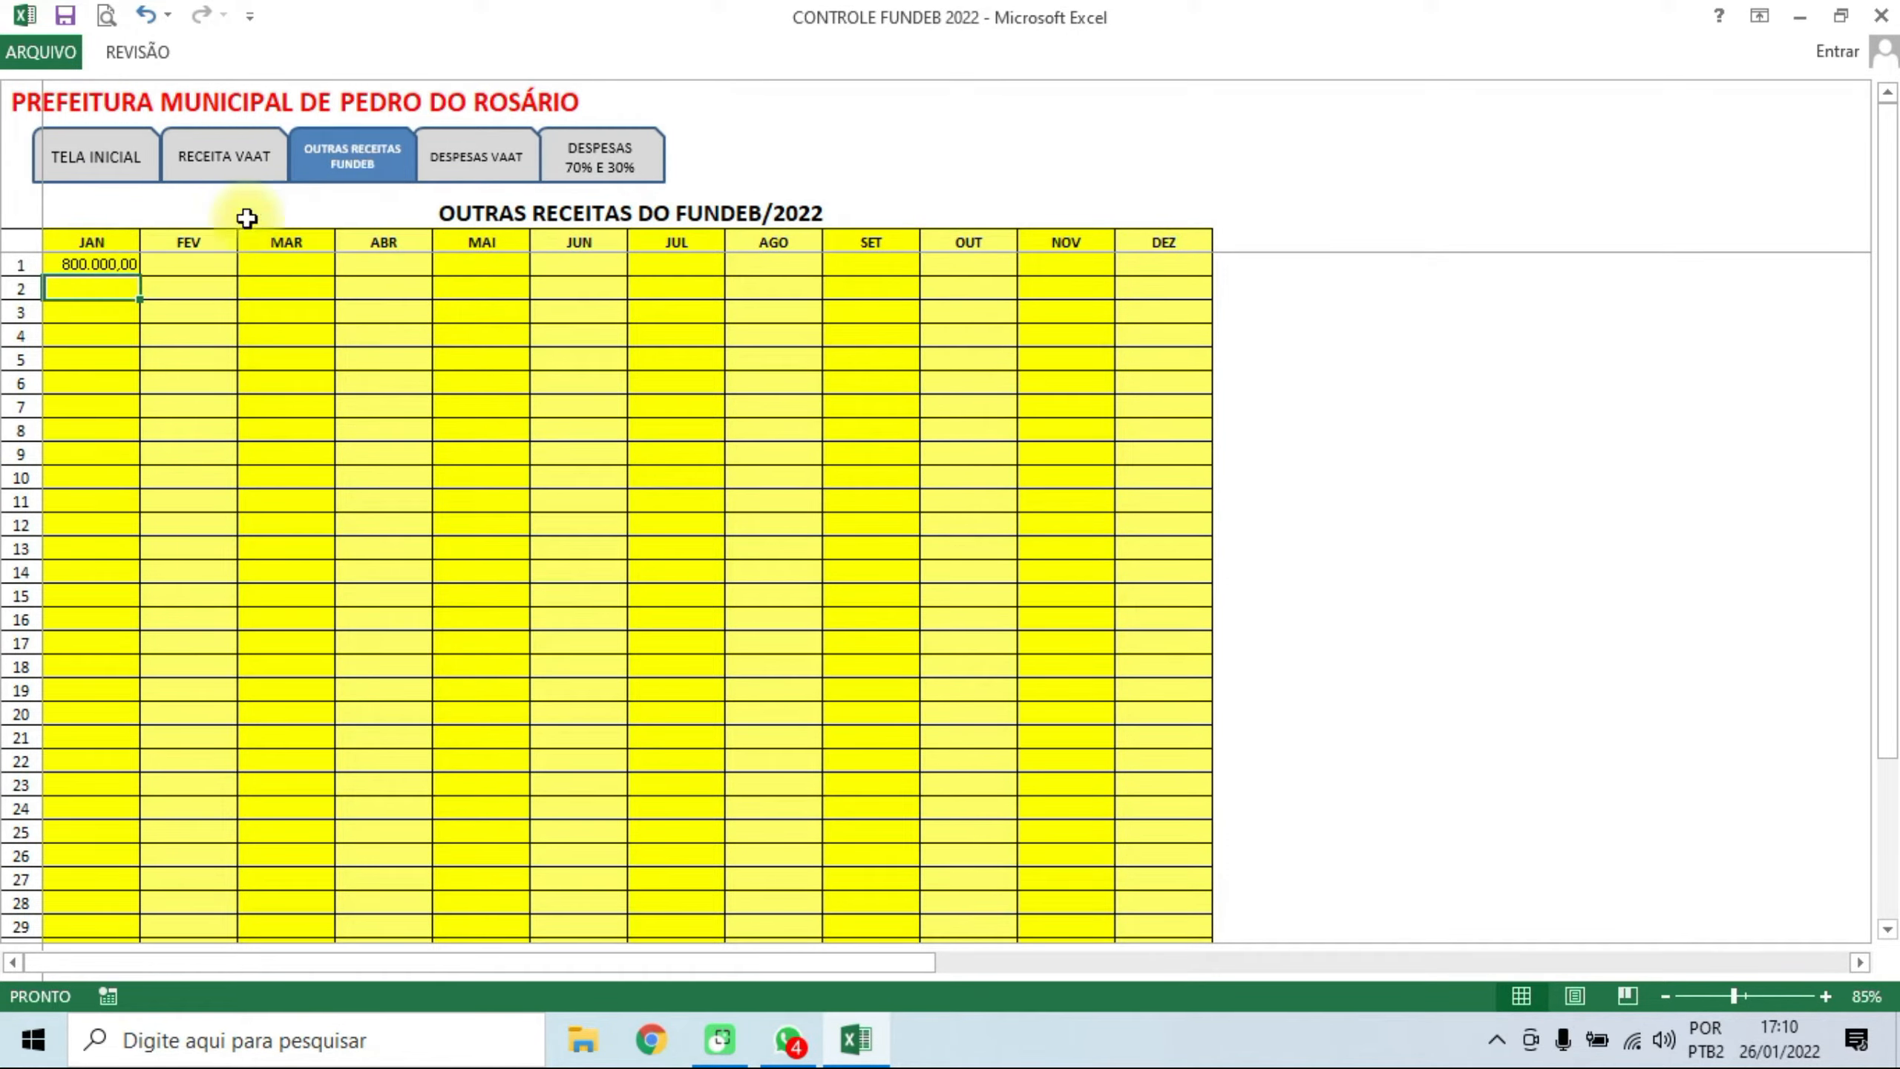